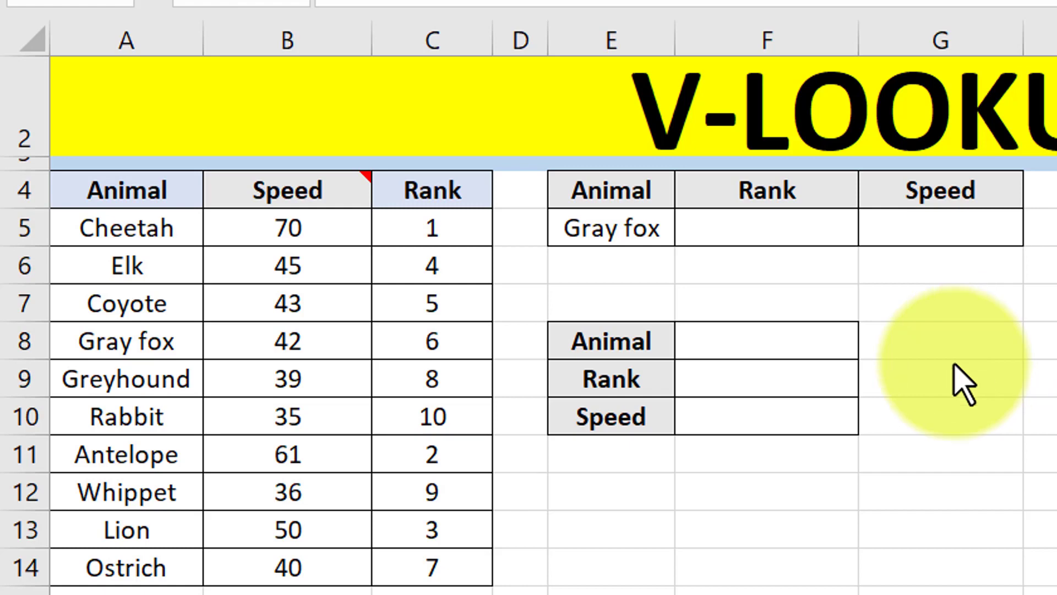
Step: Examine the source table of animals, speeds and ranks in A4:C14
key("Escape")
left_click(124, 193)
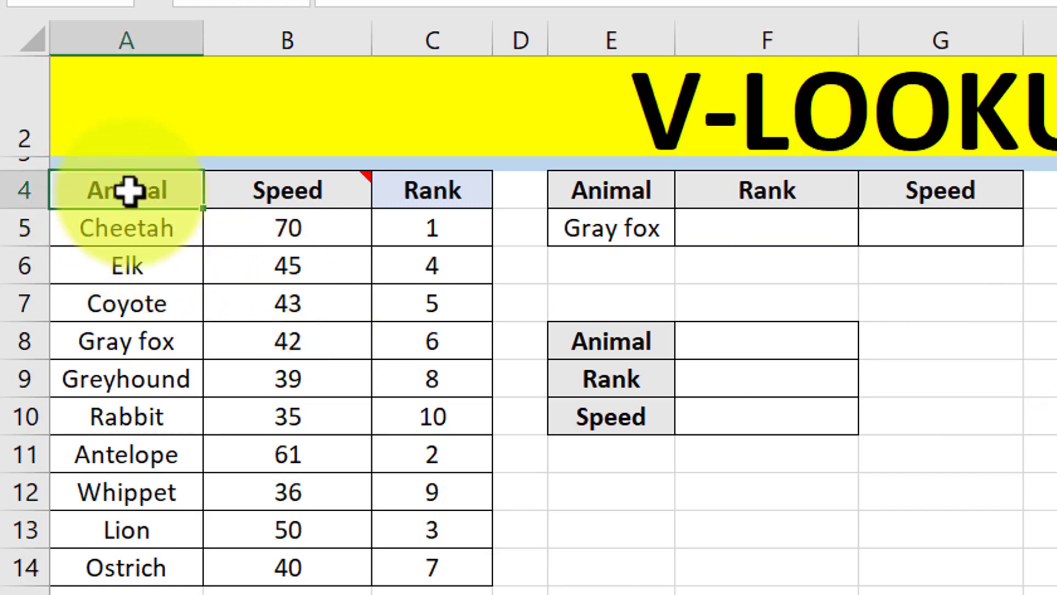
left_click(229, 194)
left_click_drag(155, 203, 429, 567)
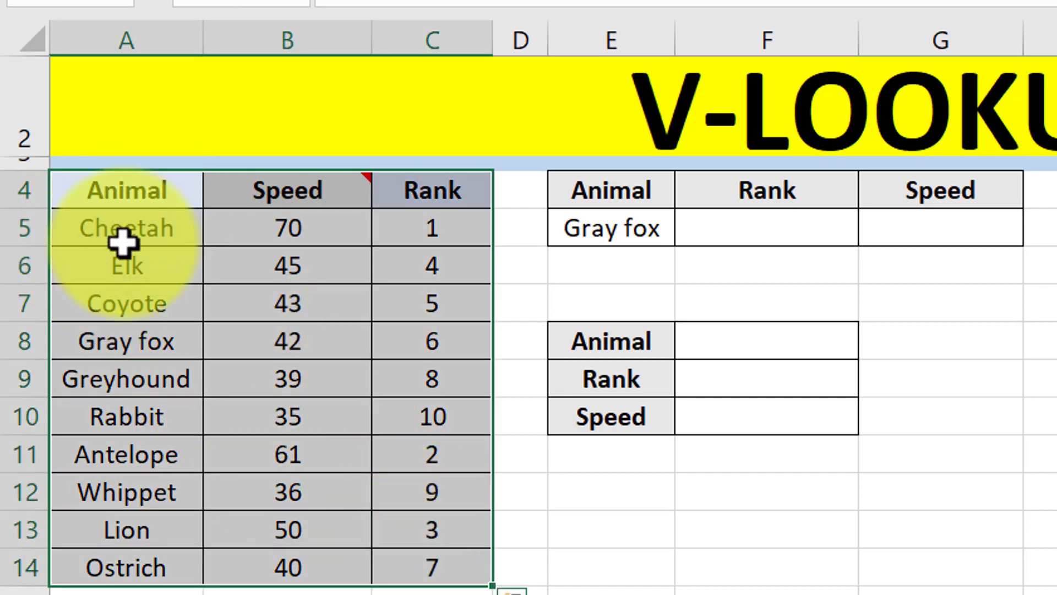
left_click_drag(123, 189, 420, 201)
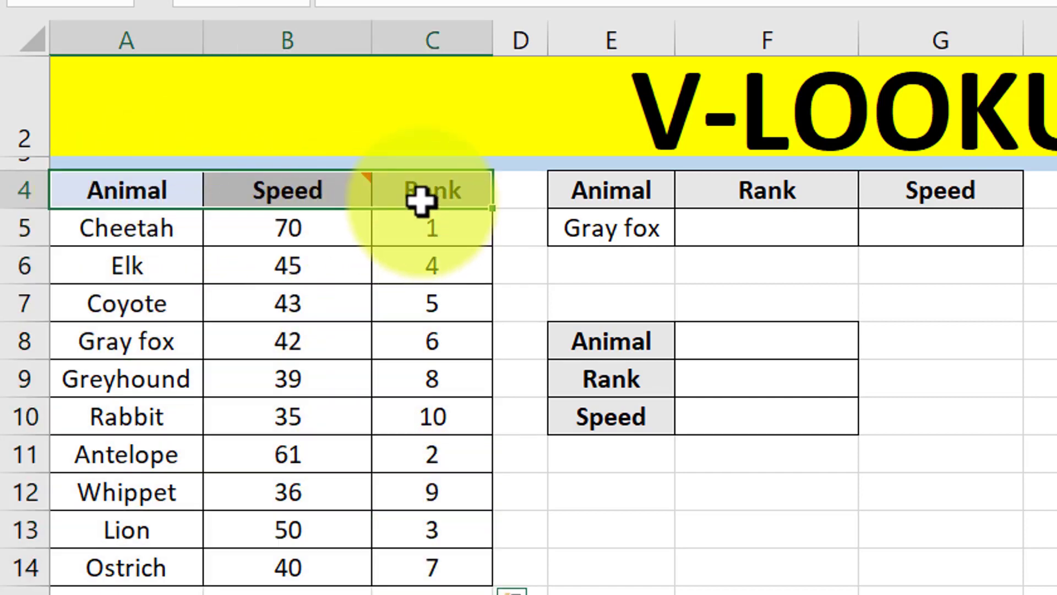
left_click_drag(127, 180, 415, 580)
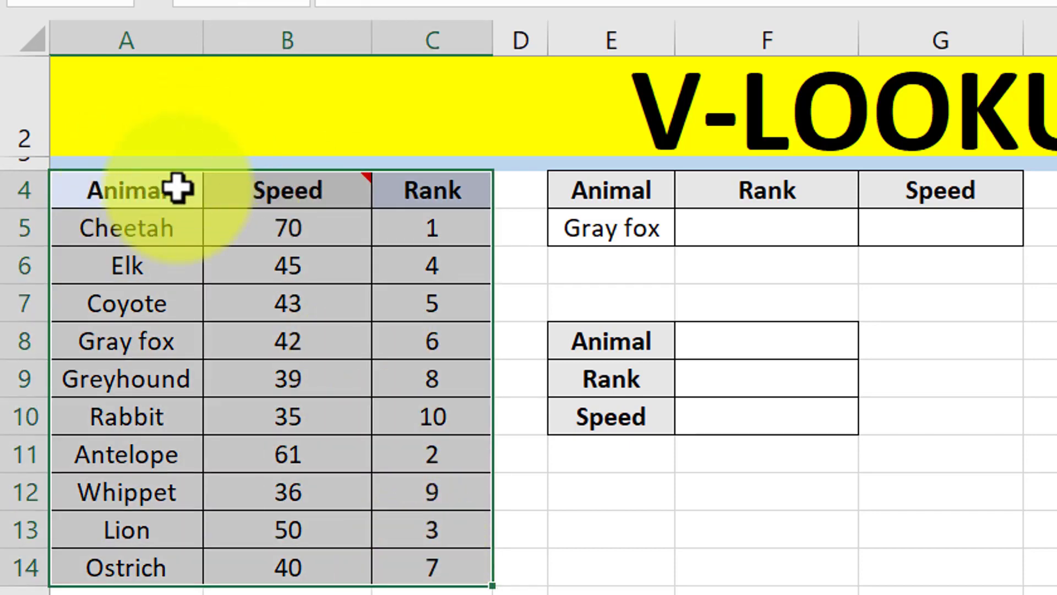
left_click_drag(177, 189, 397, 554)
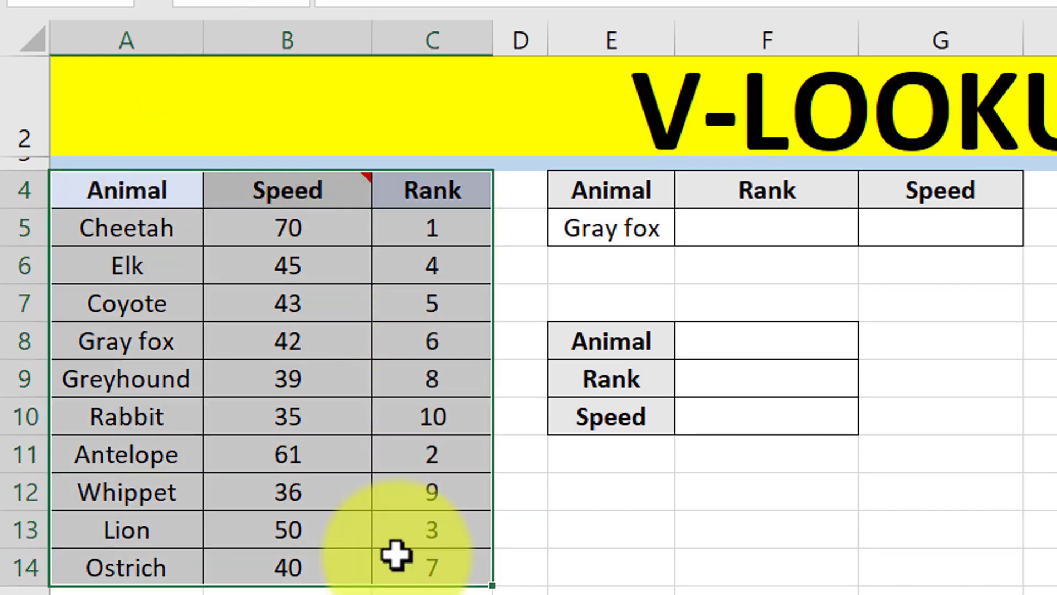
Step: Compare the horizontal lookup table in E4:G5 and the vertical one in E8:F10 with the source data layout
left_click(636, 193)
left_click_drag(637, 194, 931, 223)
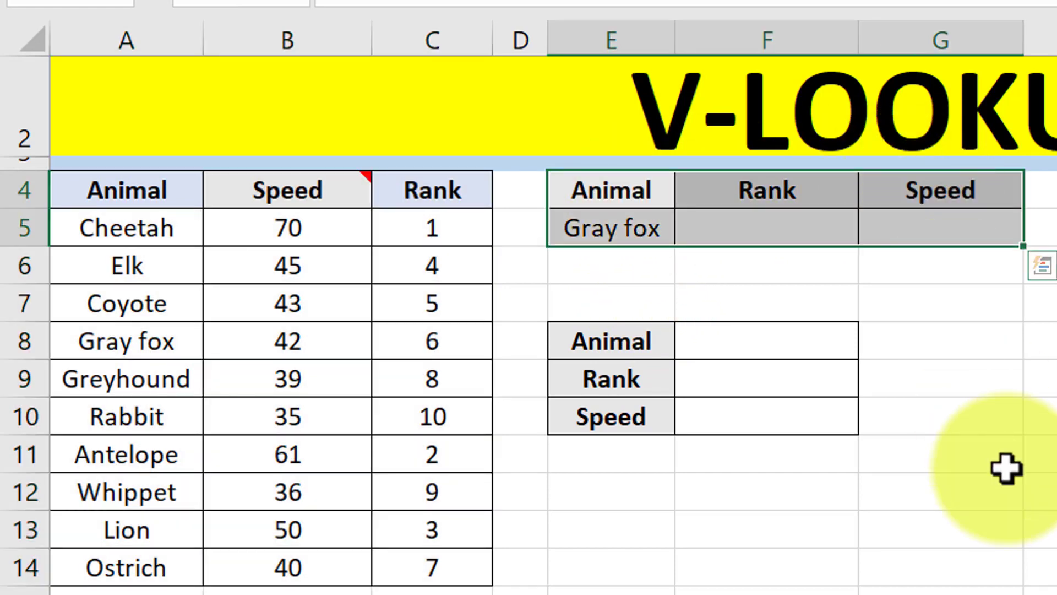
left_click(982, 442)
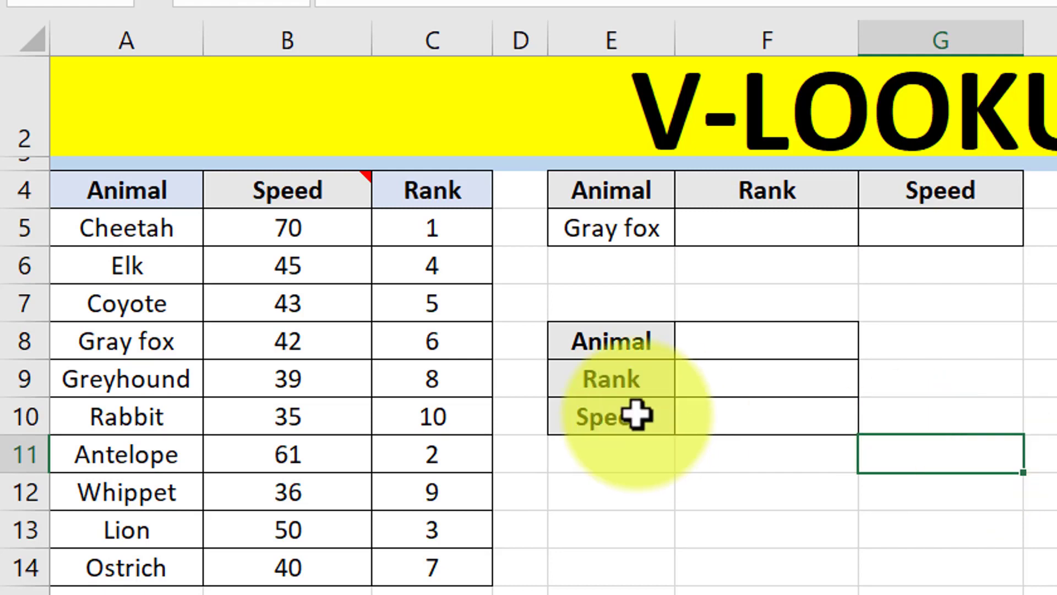
left_click(617, 330)
left_click_drag(624, 358, 618, 416)
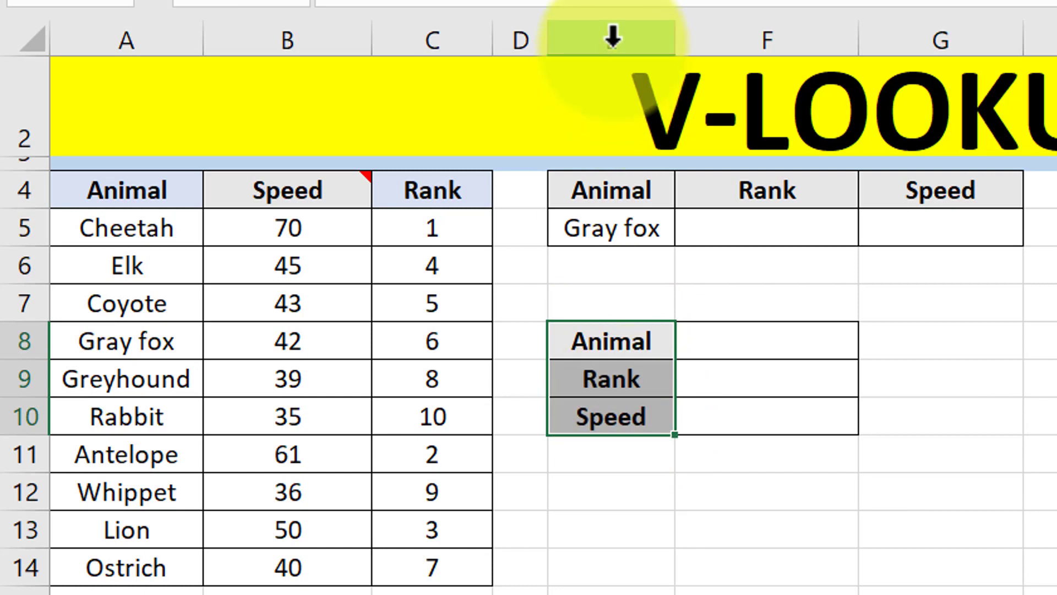
left_click(609, 36)
left_click(586, 348)
left_click_drag(594, 385, 589, 417)
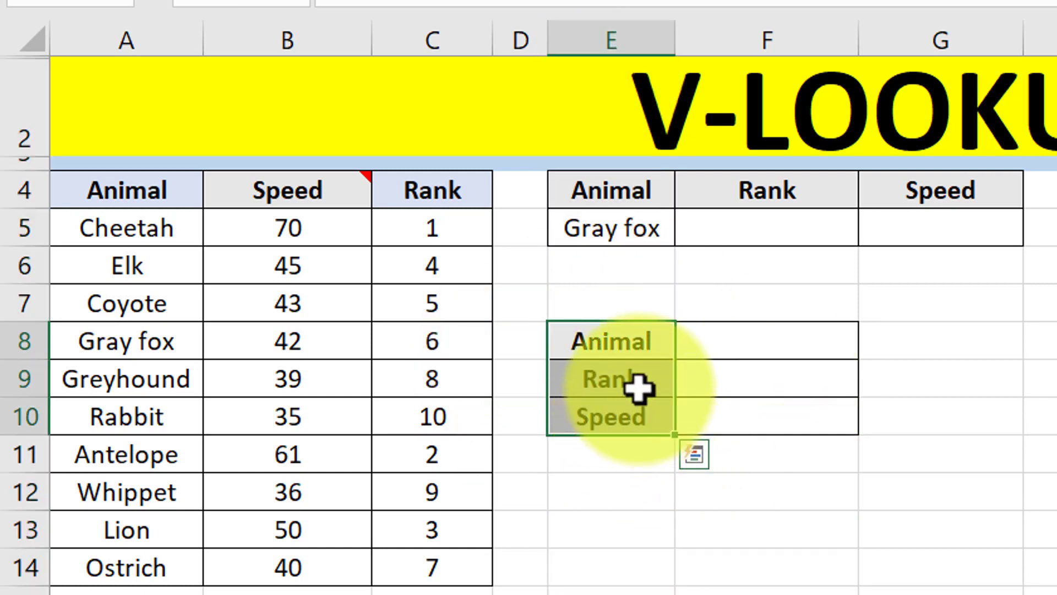
left_click(650, 353)
left_click(21, 193)
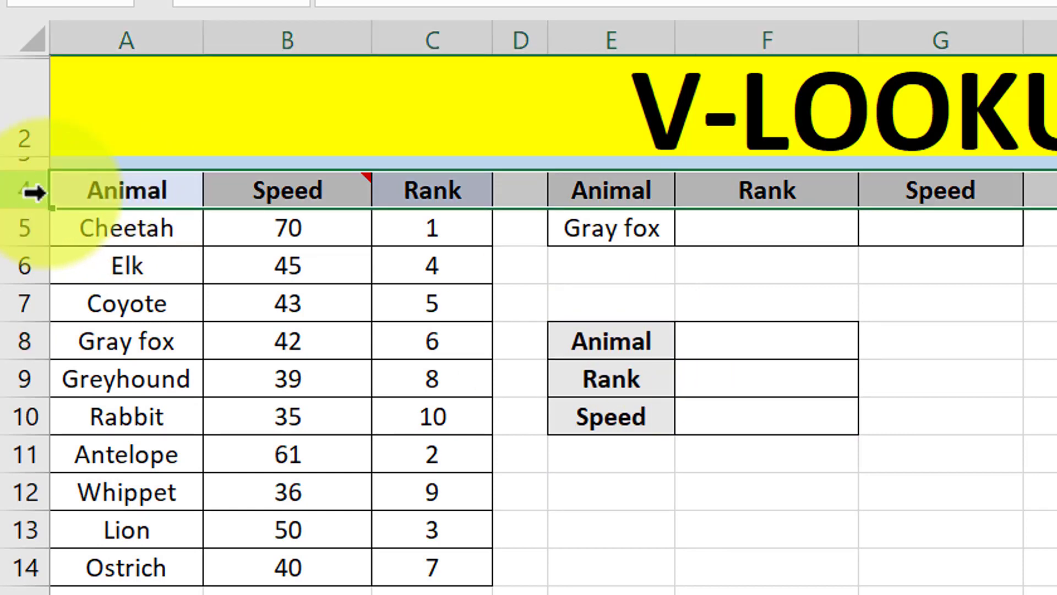
left_click_drag(146, 193, 402, 554)
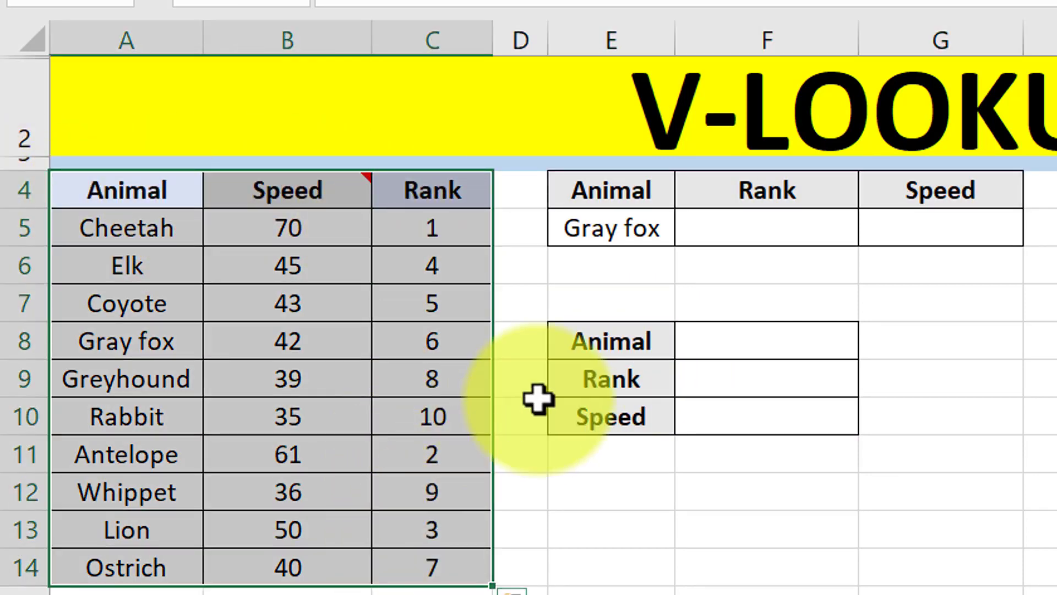
left_click(721, 343)
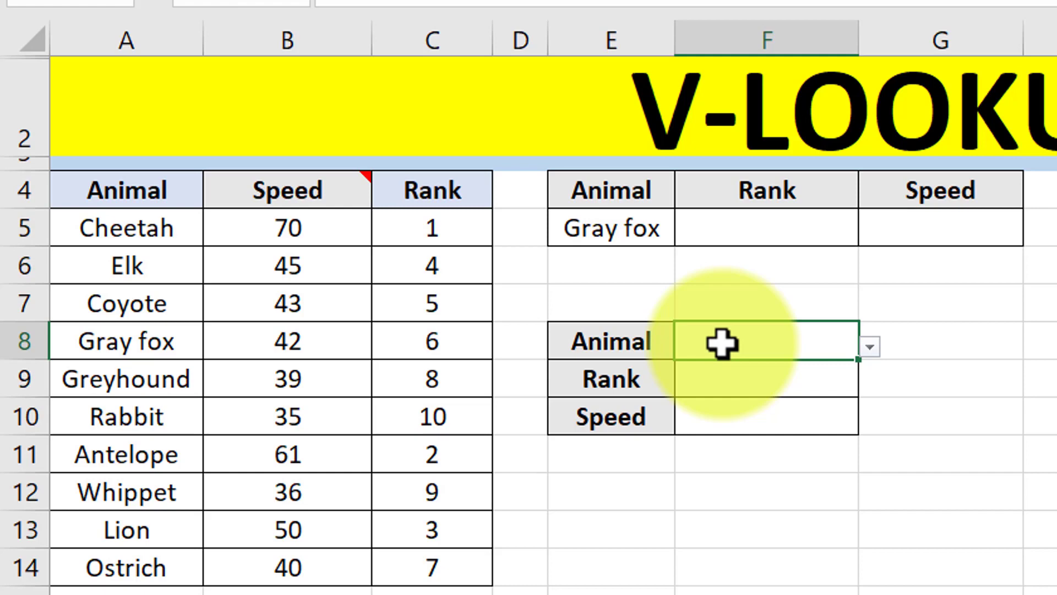
Step: Choose Lion as the lookup animal in E5 of the horizontal table
left_click(599, 229)
left_click_drag(593, 191, 924, 223)
left_click(620, 233)
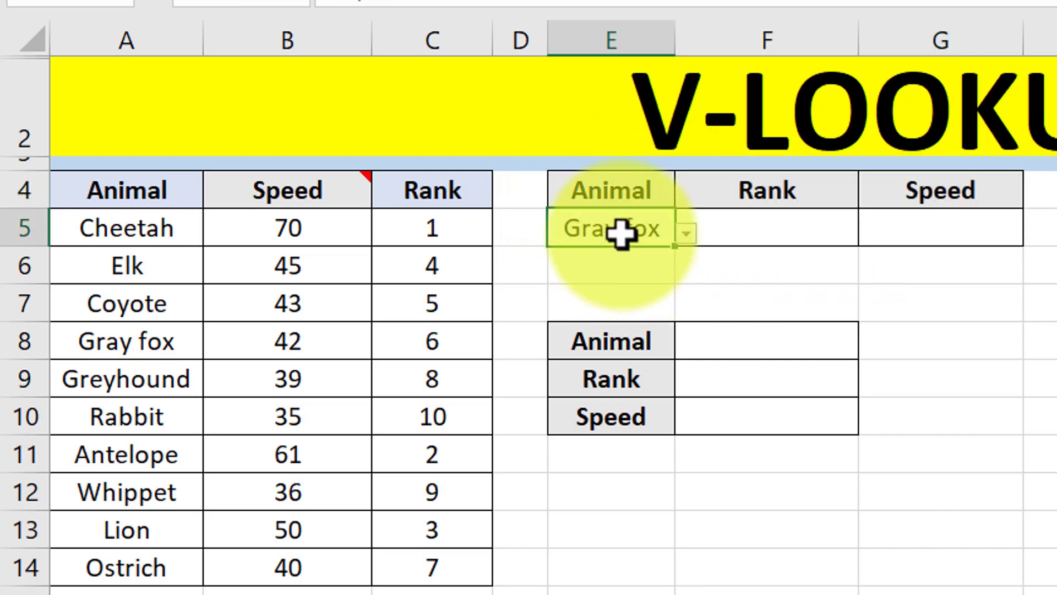
left_click(686, 234)
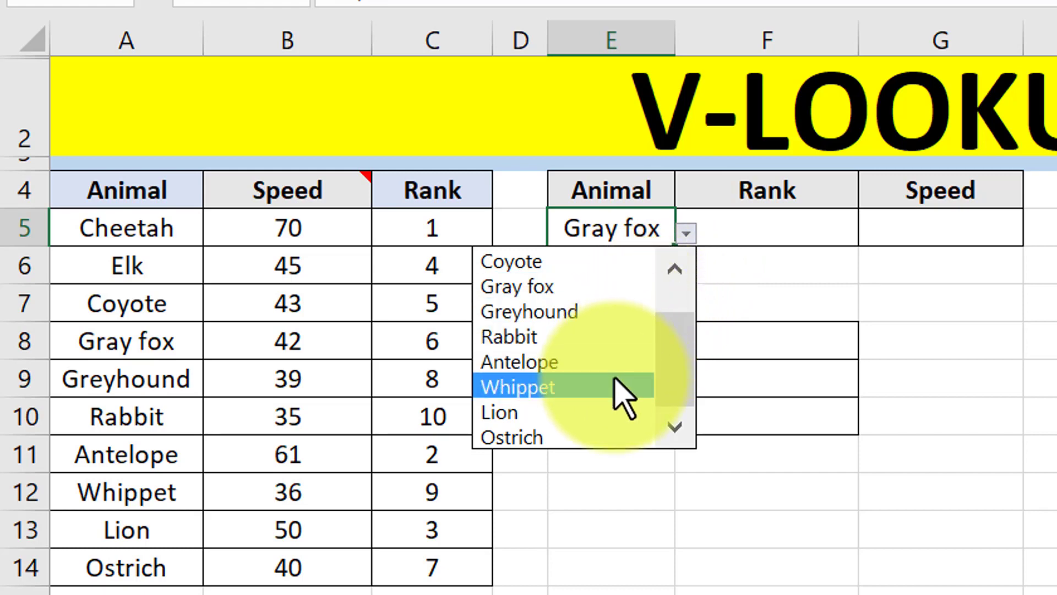
left_click(618, 413)
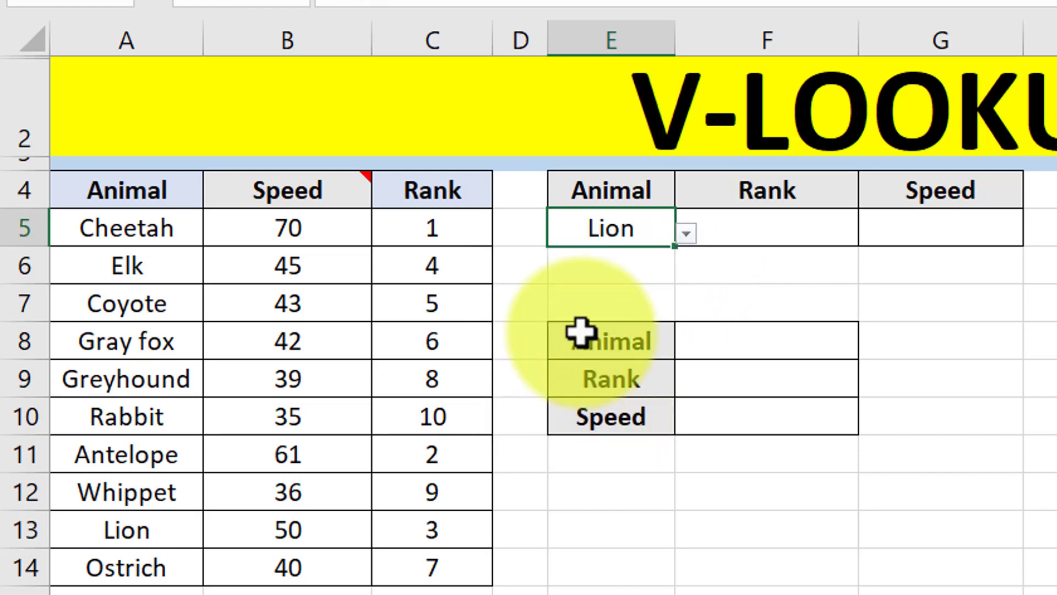
left_click_drag(759, 229, 925, 239)
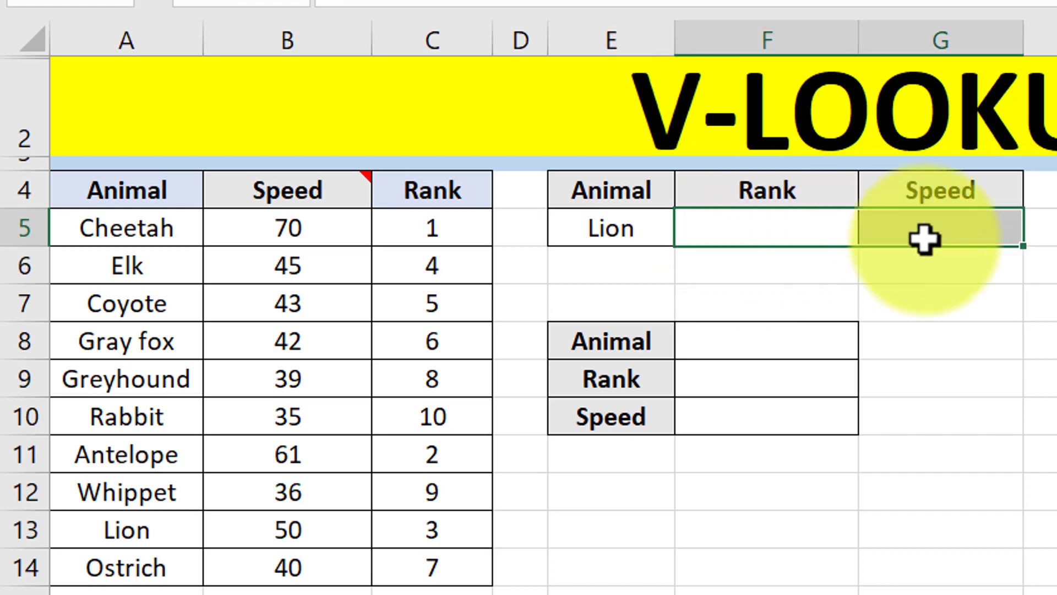
left_click(325, 258)
left_click_drag(181, 196, 420, 573)
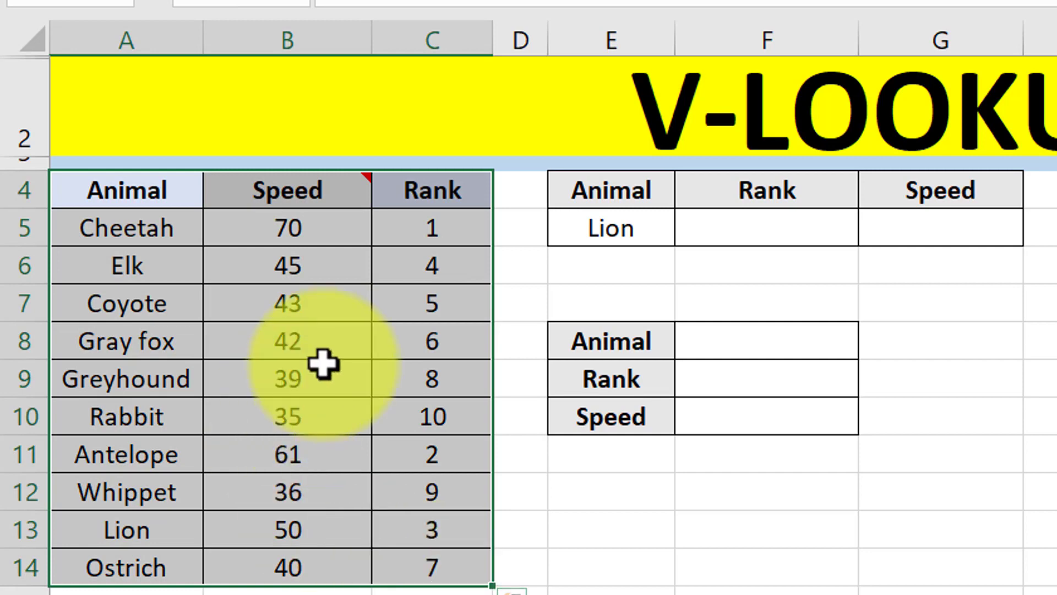
left_click(740, 266)
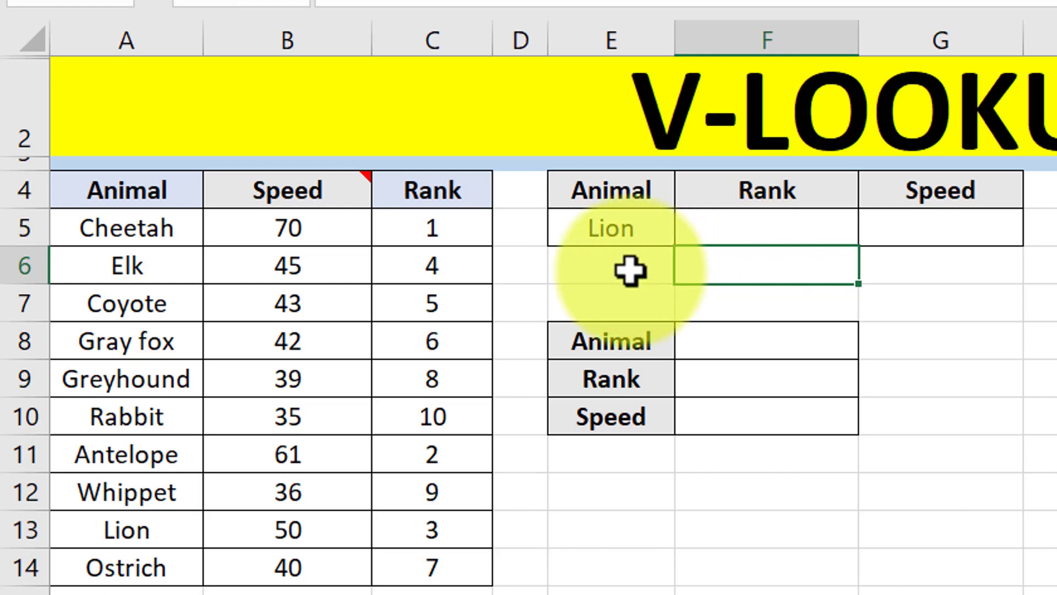
left_click(633, 231)
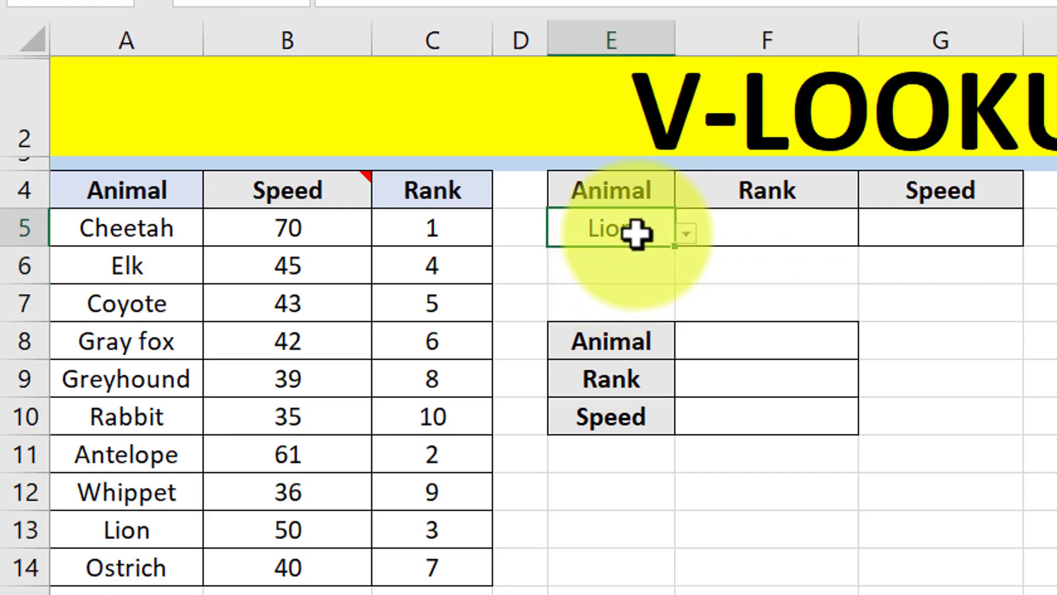
Step: Fill in Lion's result cells manually with rank 3 in F5 and speed 50 in G5
left_click(759, 229)
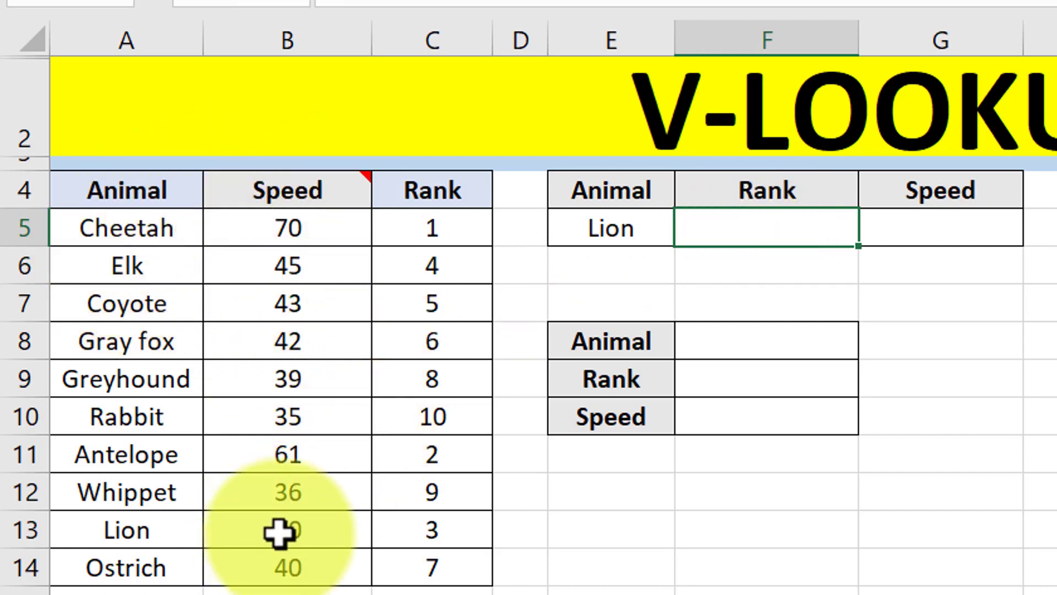
left_click(408, 532)
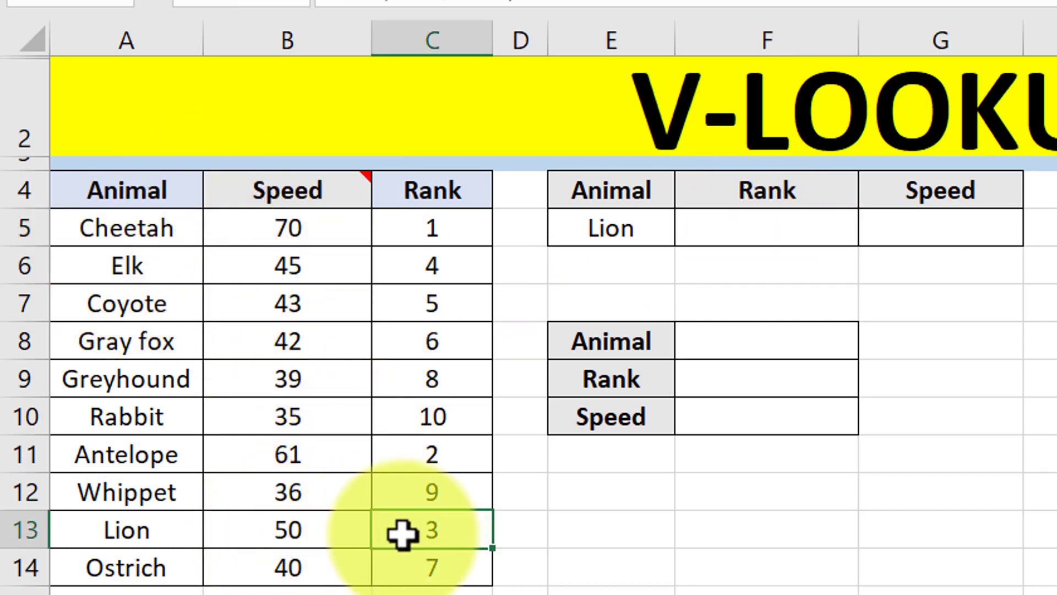
left_click(762, 223)
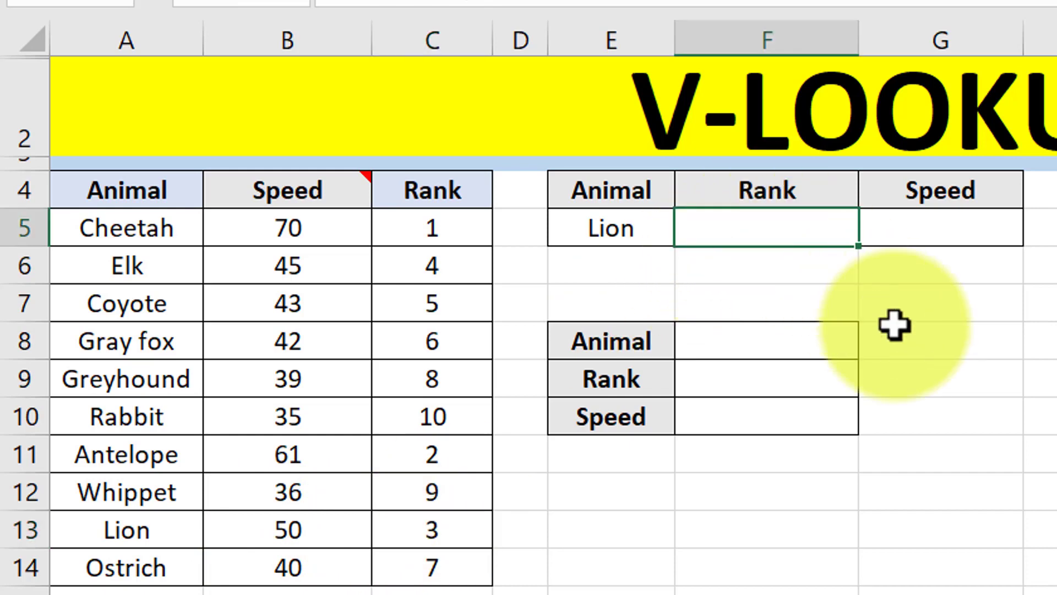
type("3")
left_click(903, 324)
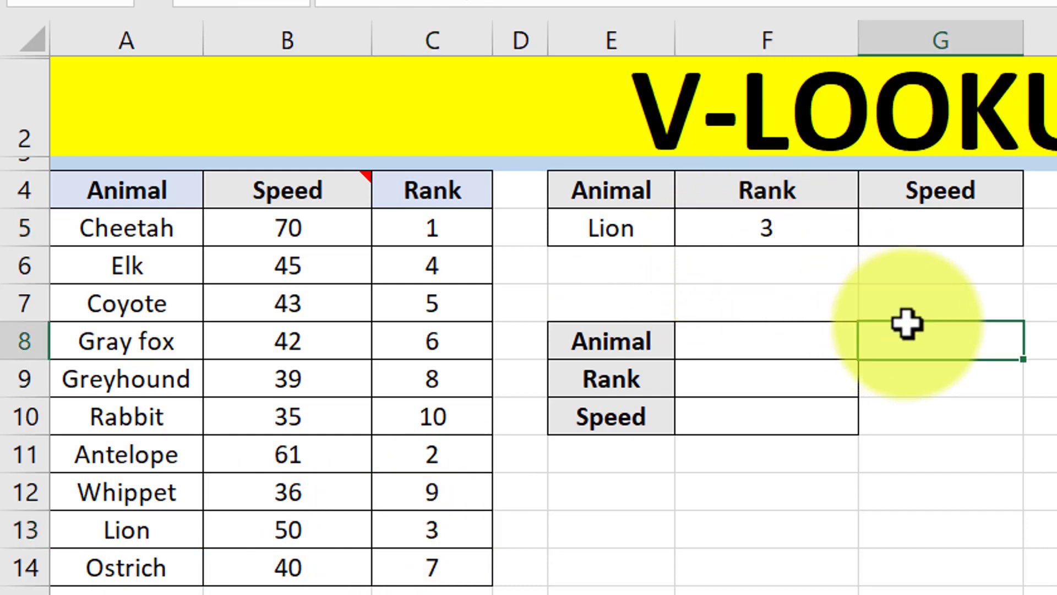
left_click(936, 224)
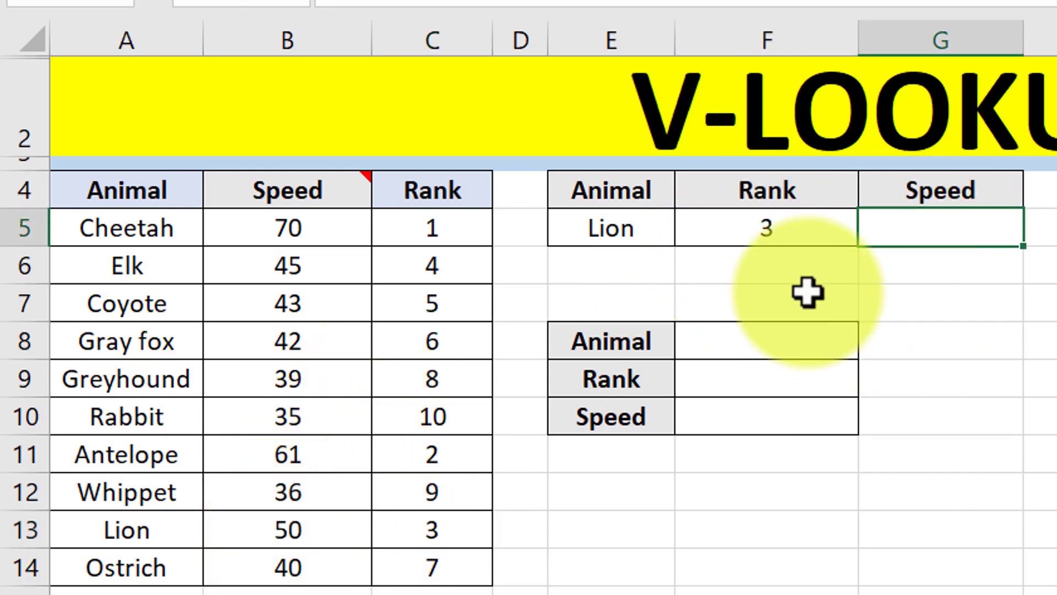
type("50")
left_click(1008, 273)
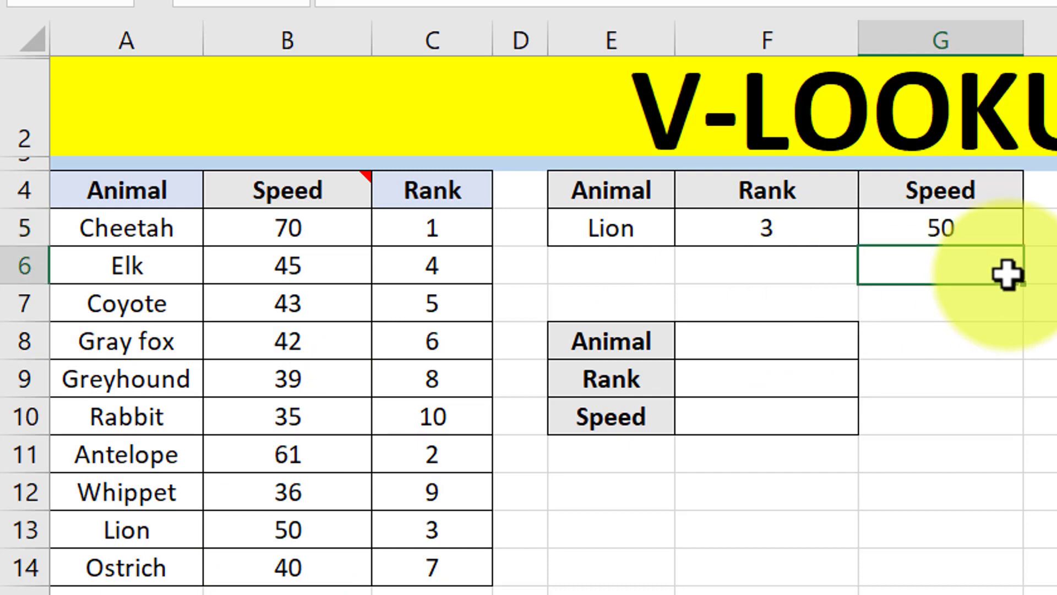
Step: Clear the manually entered rank and speed from F5:G5
left_click_drag(804, 236, 898, 231)
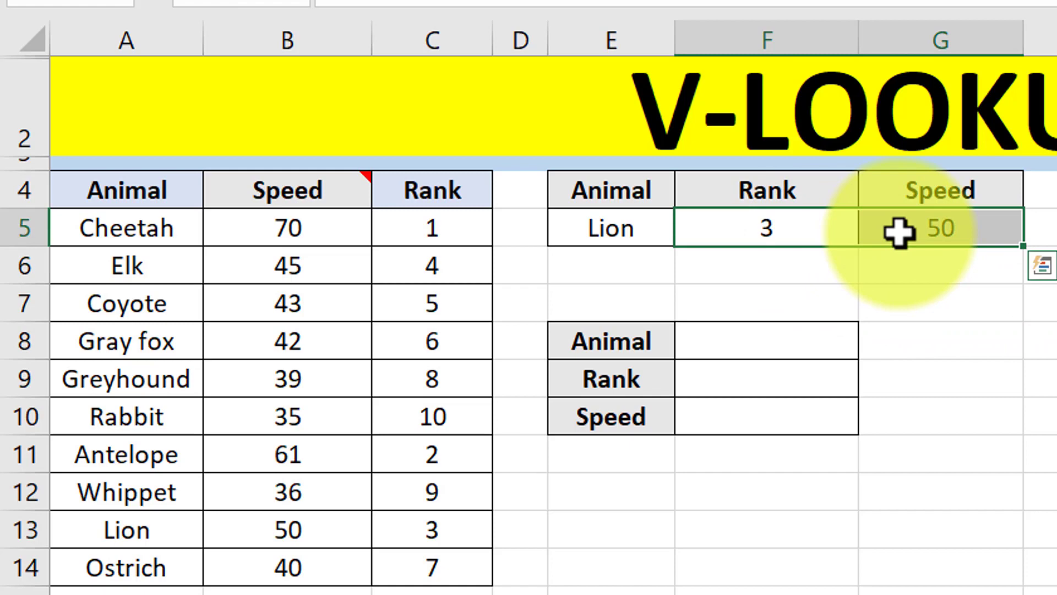
mouse_move(899, 231)
left_mouse_down()
mouse_move(825, 232)
mouse_move(880, 231)
left_mouse_up()
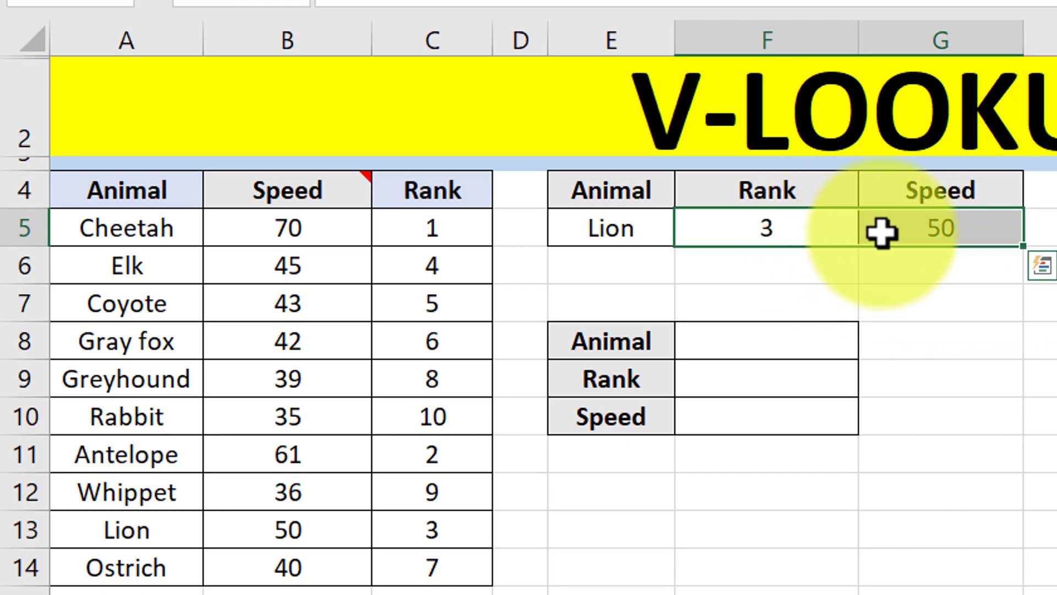
key("Delete")
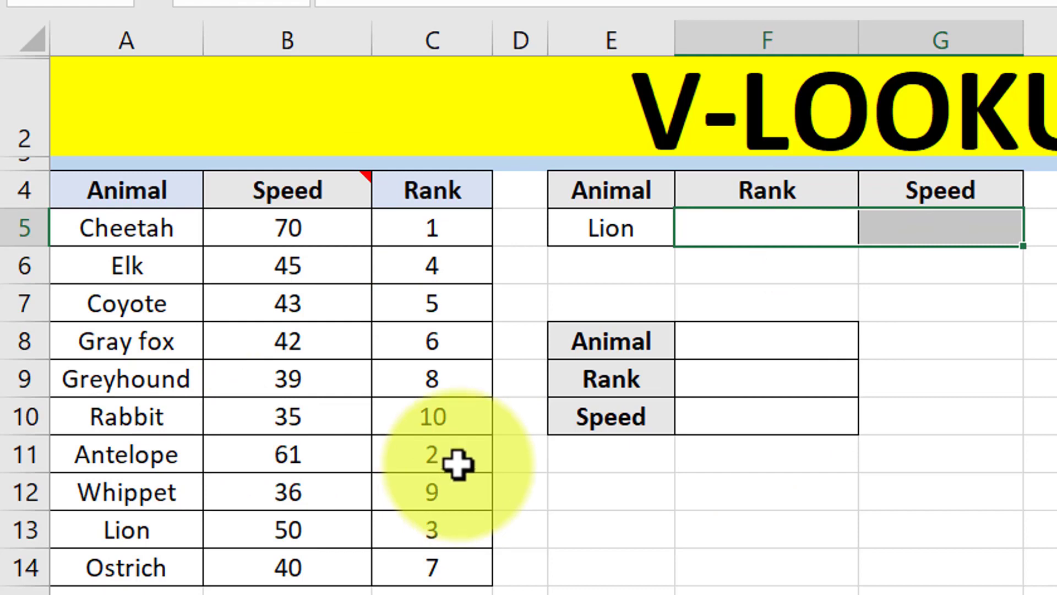
left_click_drag(613, 234, 906, 238)
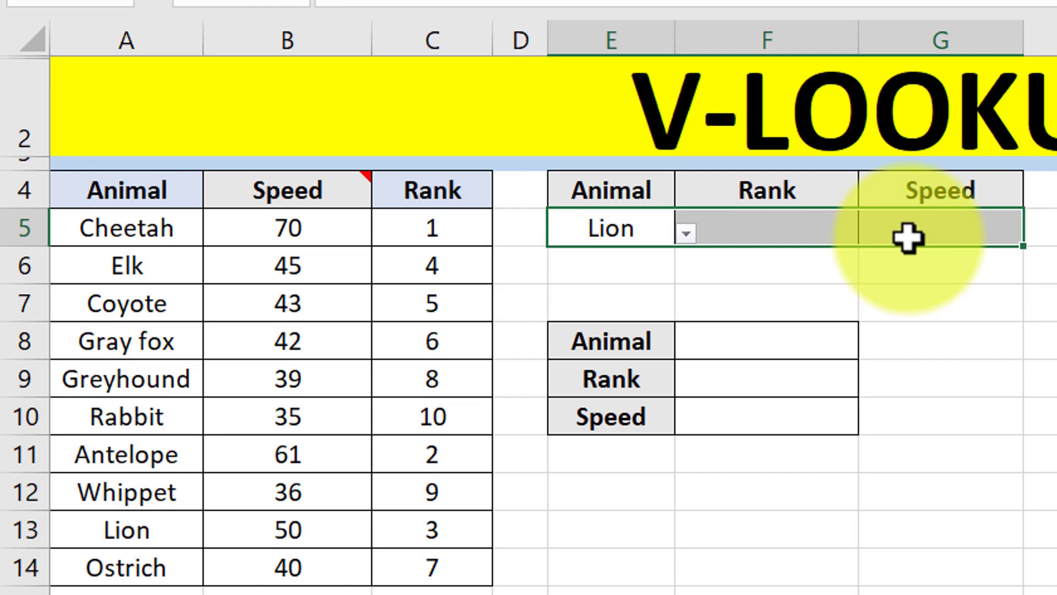
left_click(838, 226)
left_click(920, 228)
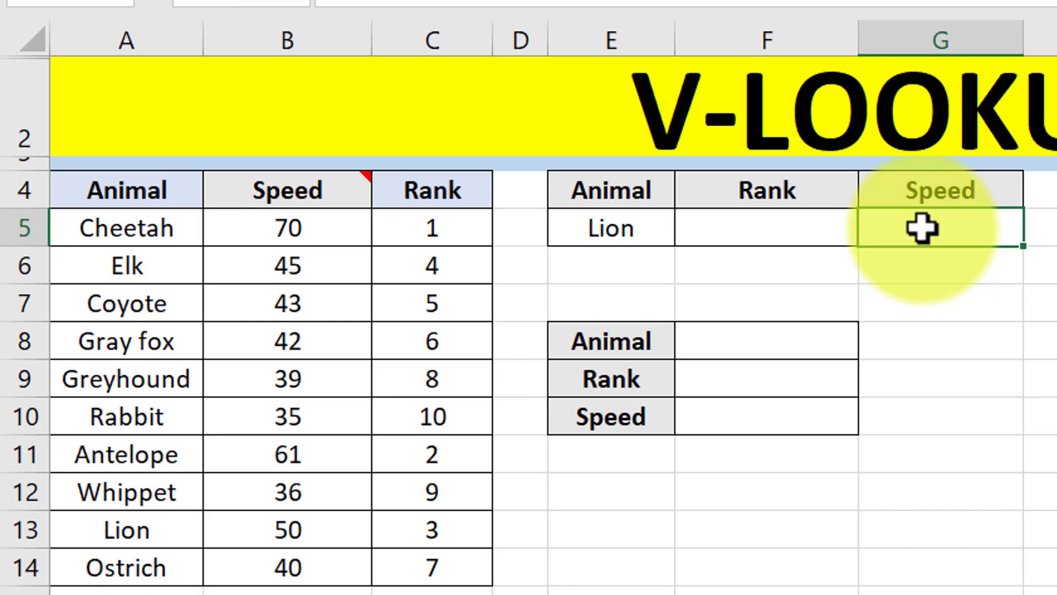
left_click(786, 229)
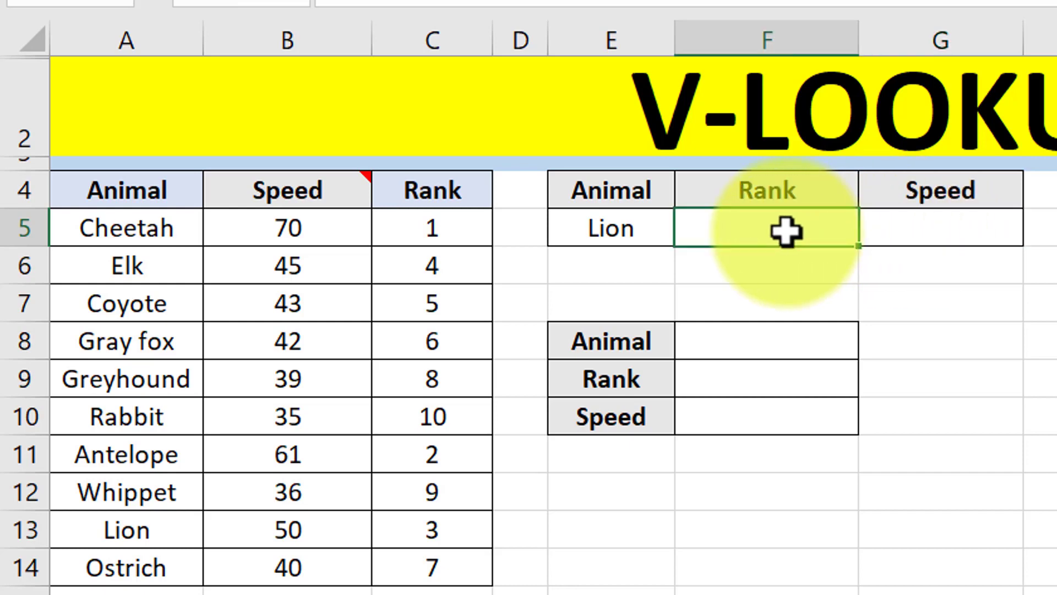
left_click(889, 234)
left_click_drag(889, 234, 788, 240)
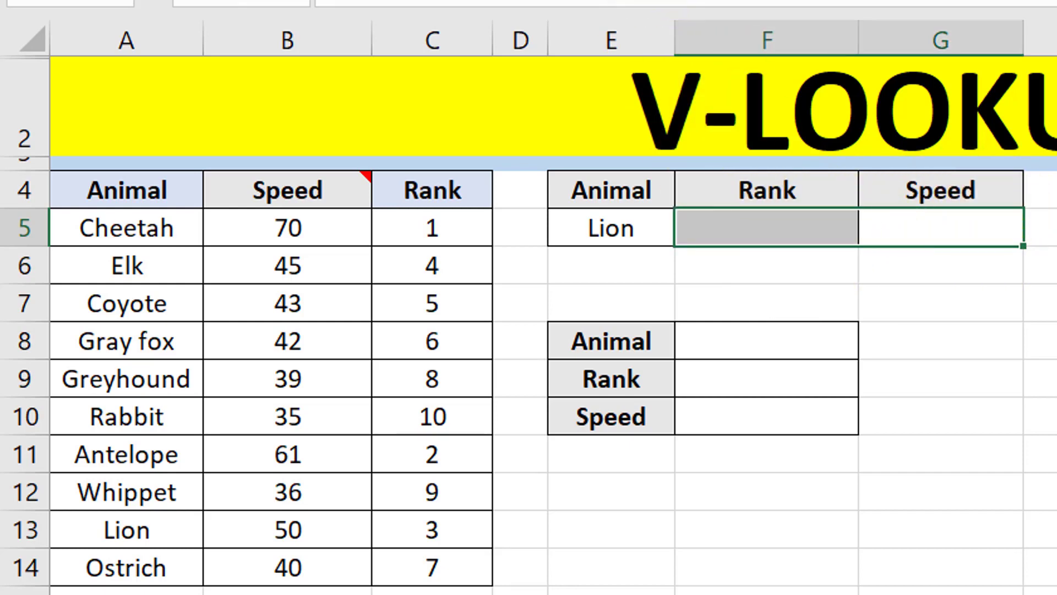
Step: Start a VLOOKUP formula in F5 with E5 as the lookup value
left_click(738, 224)
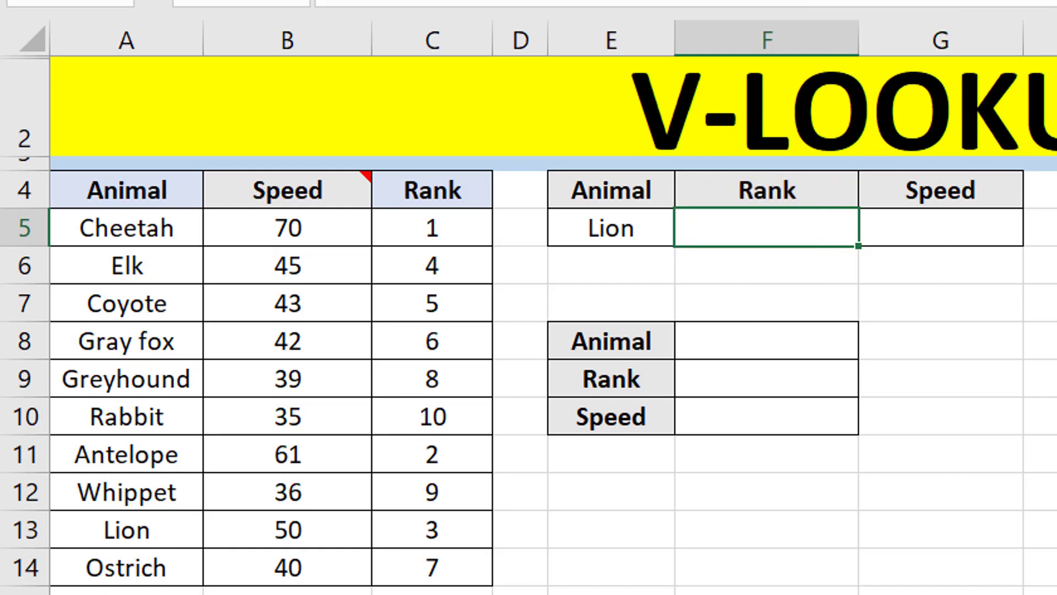
type("=VLO")
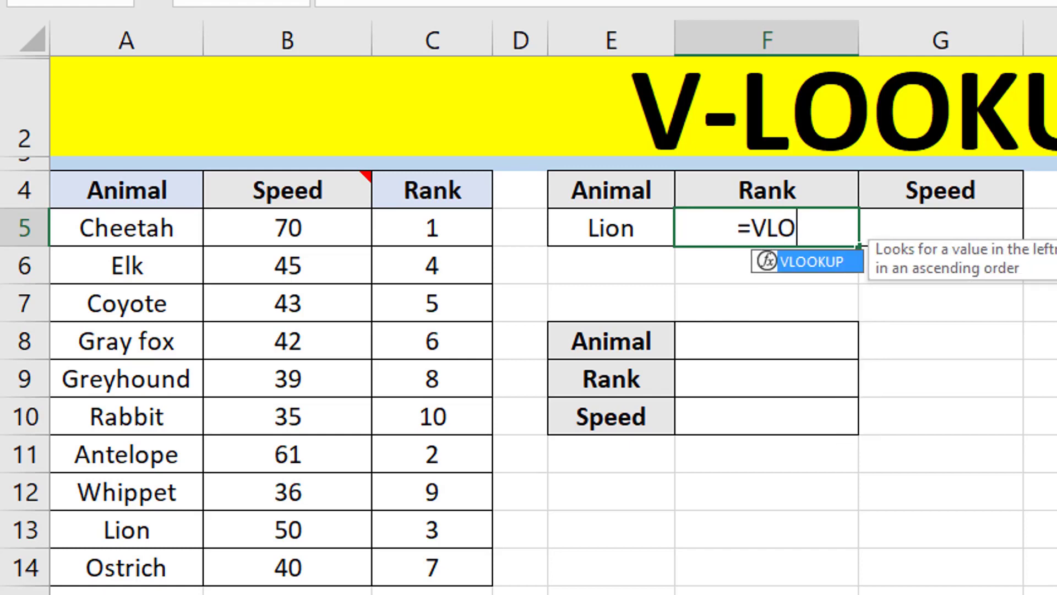
type("OKUP")
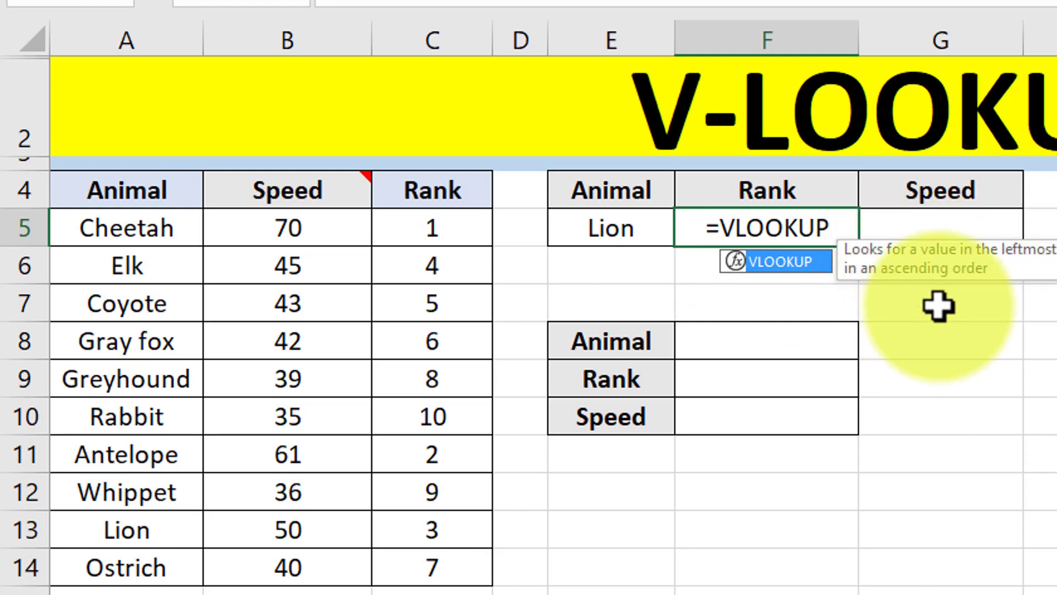
key("Tab")
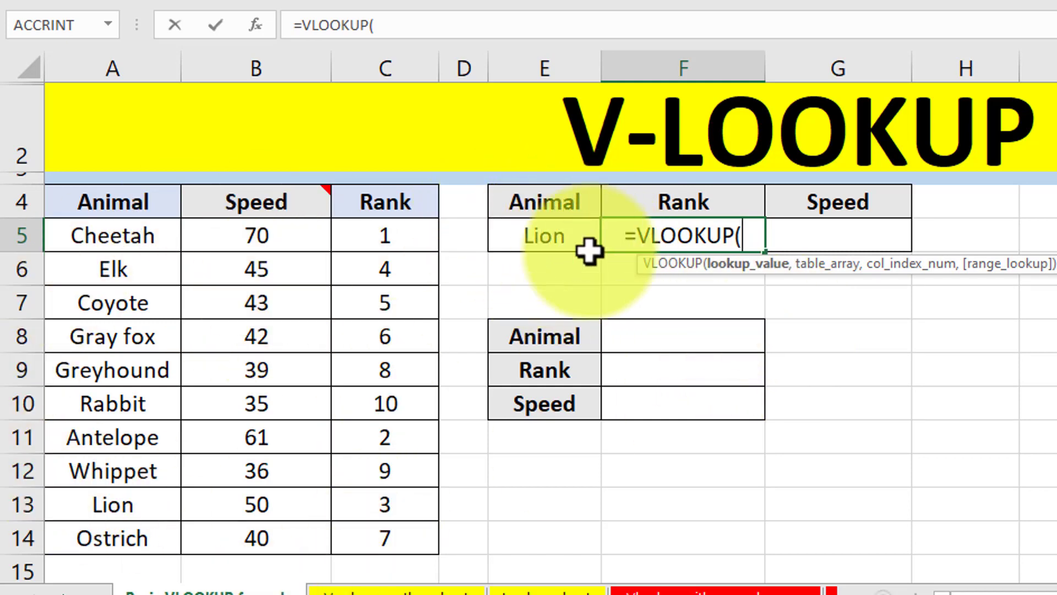
left_click(523, 238)
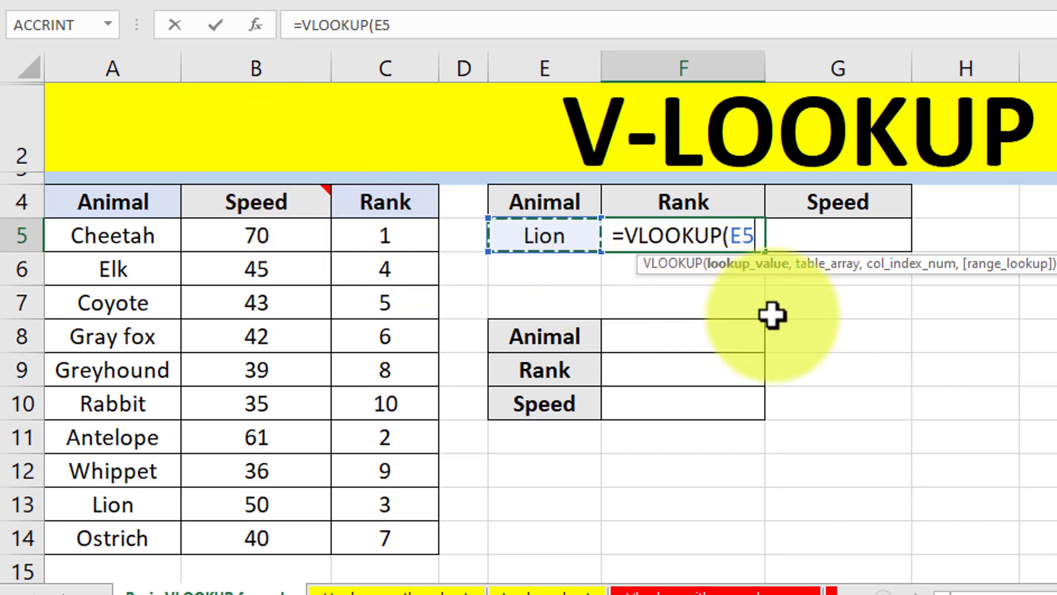
type(",")
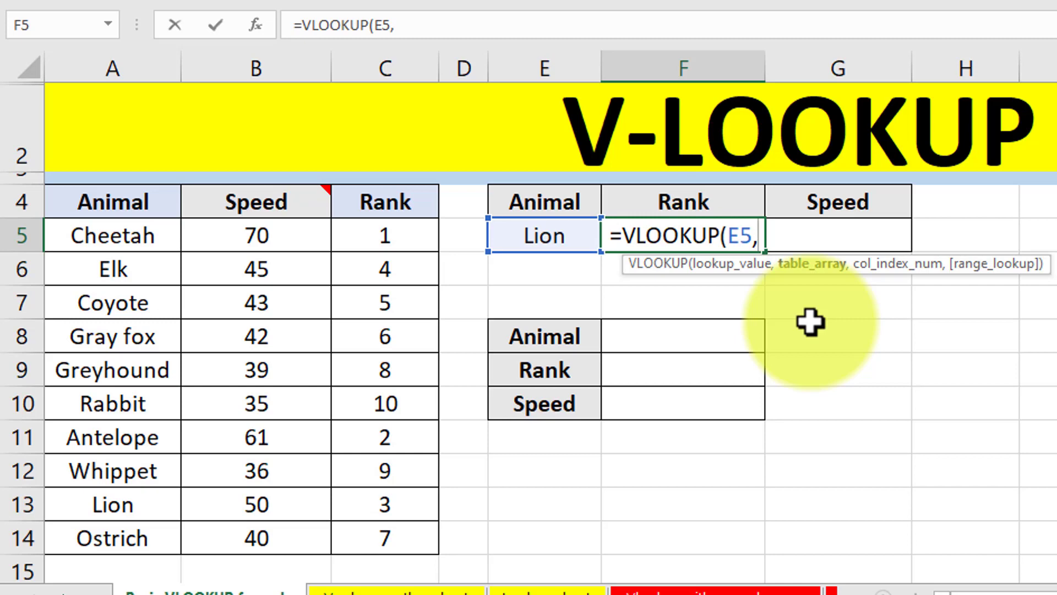
Step: Set the table array of the F5 formula to the source table A4:C14, including its header row
left_click_drag(118, 209, 355, 504)
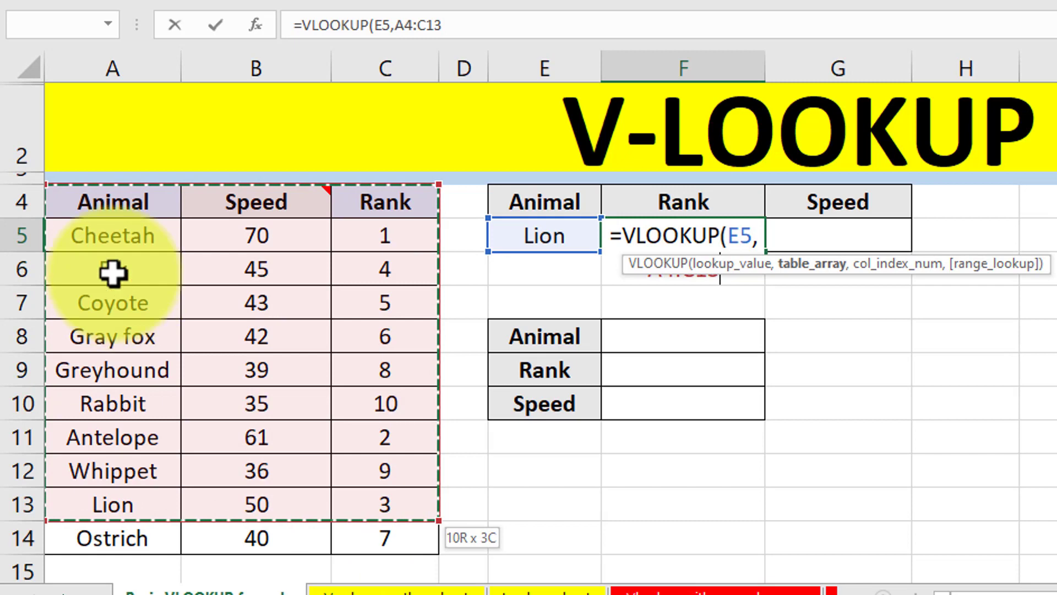
key("shift+Down")
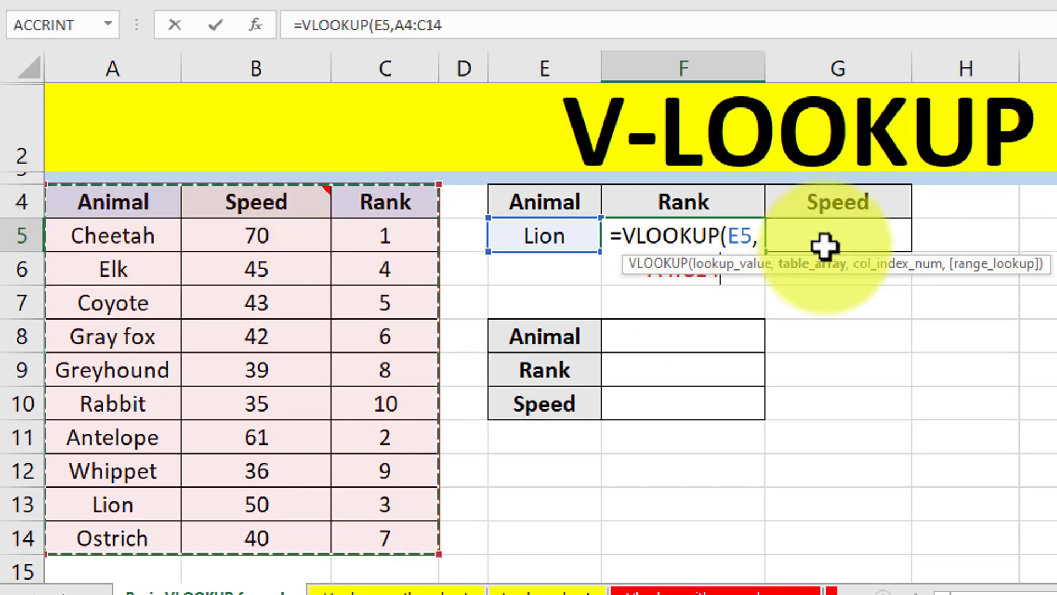
left_click_drag(782, 270, 800, 359)
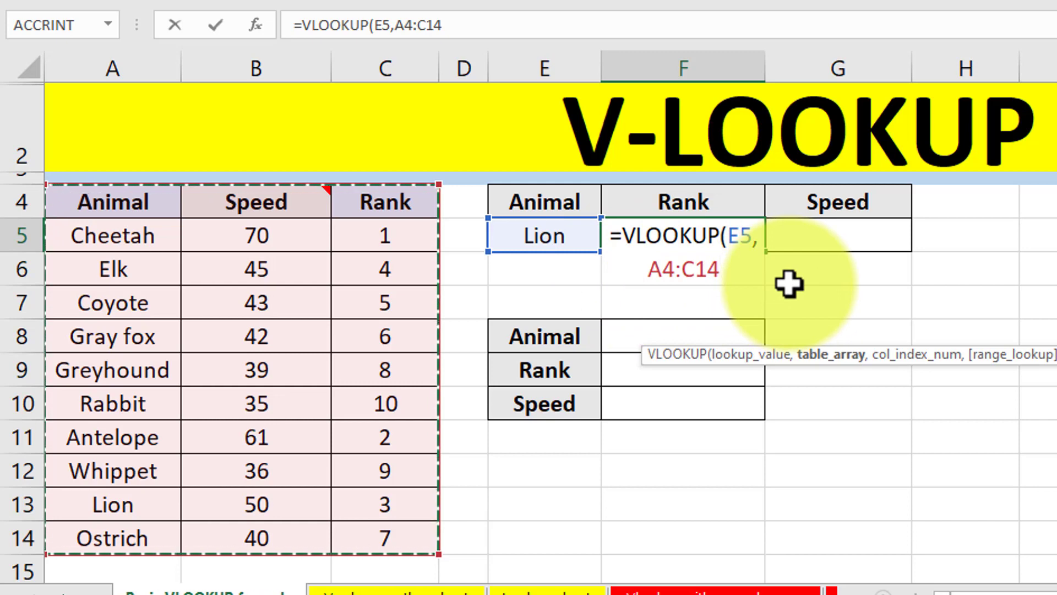
type(",")
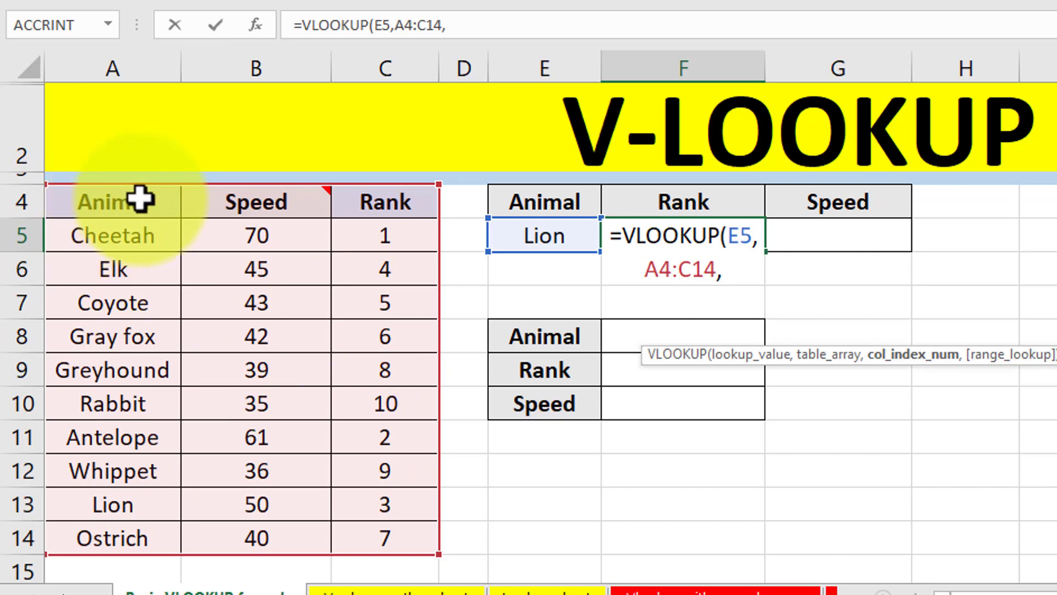
Step: Complete the F5 formula with column index 3 for the rank and FALSE for an exact match
mouse_move(242, 204)
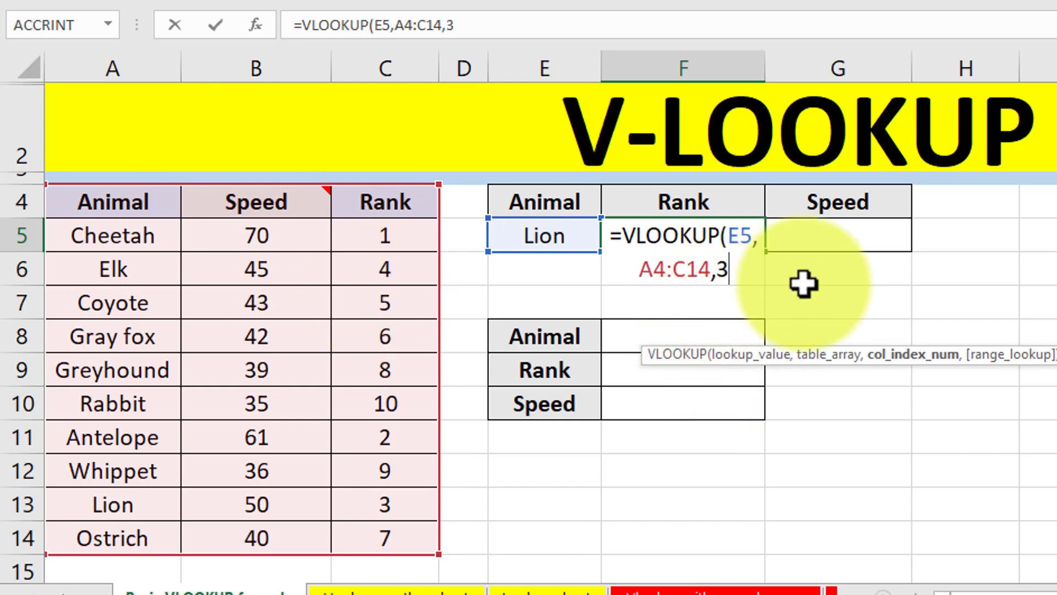
type(",")
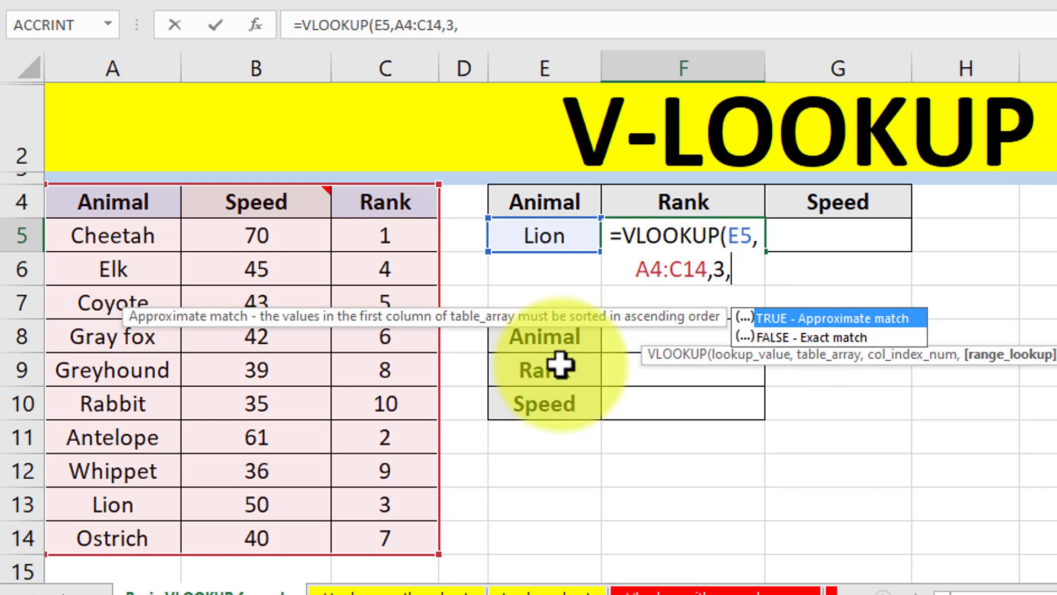
type("FALSE")
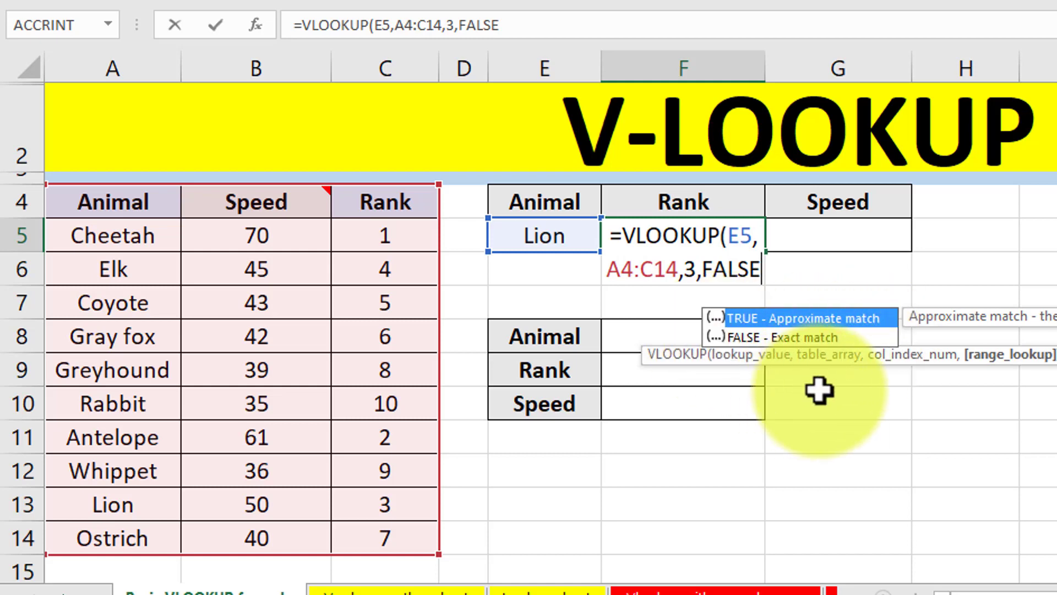
type(")")
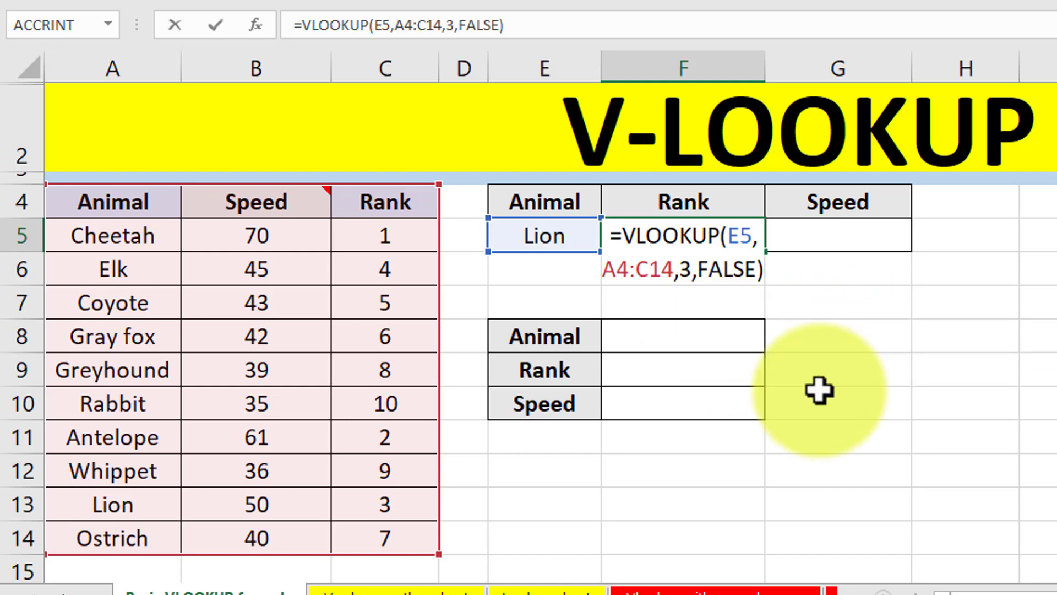
key("Return")
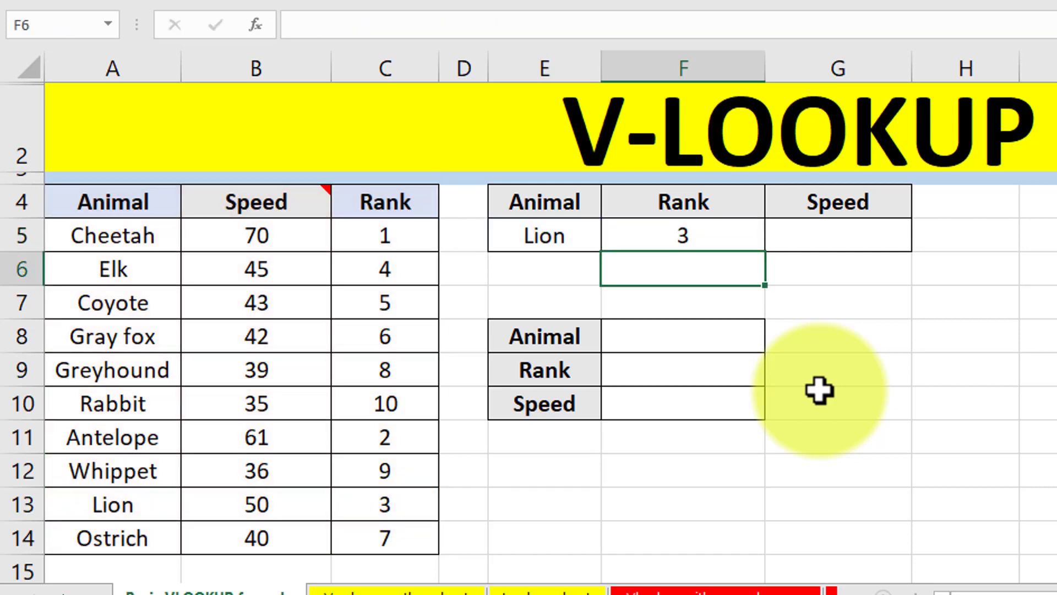
Step: Change the lookup animal in E5 to Gray fox to test the rank formula
key("Up")
key("Left")
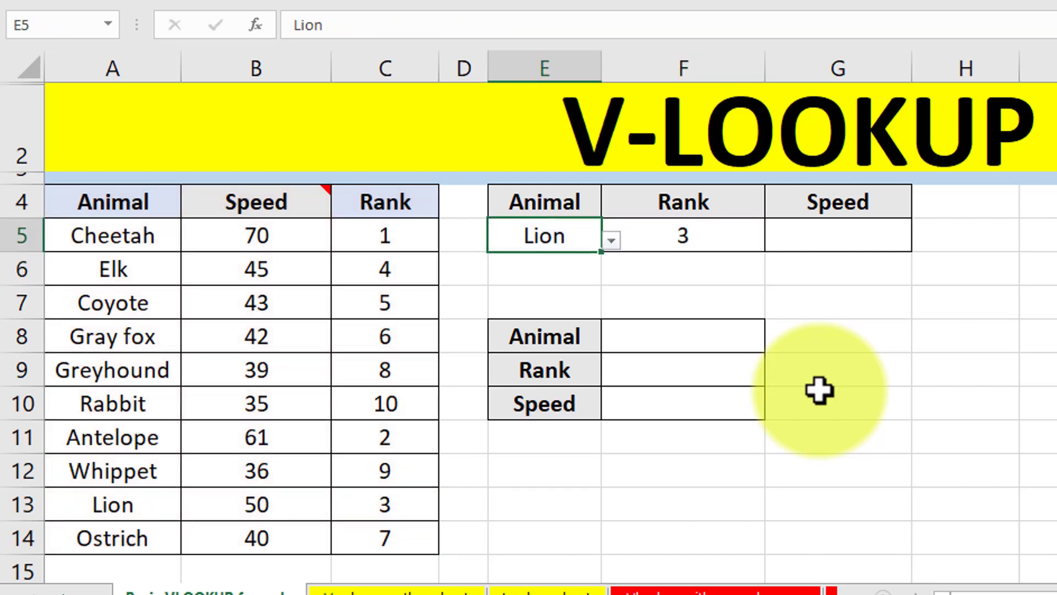
left_click(732, 245)
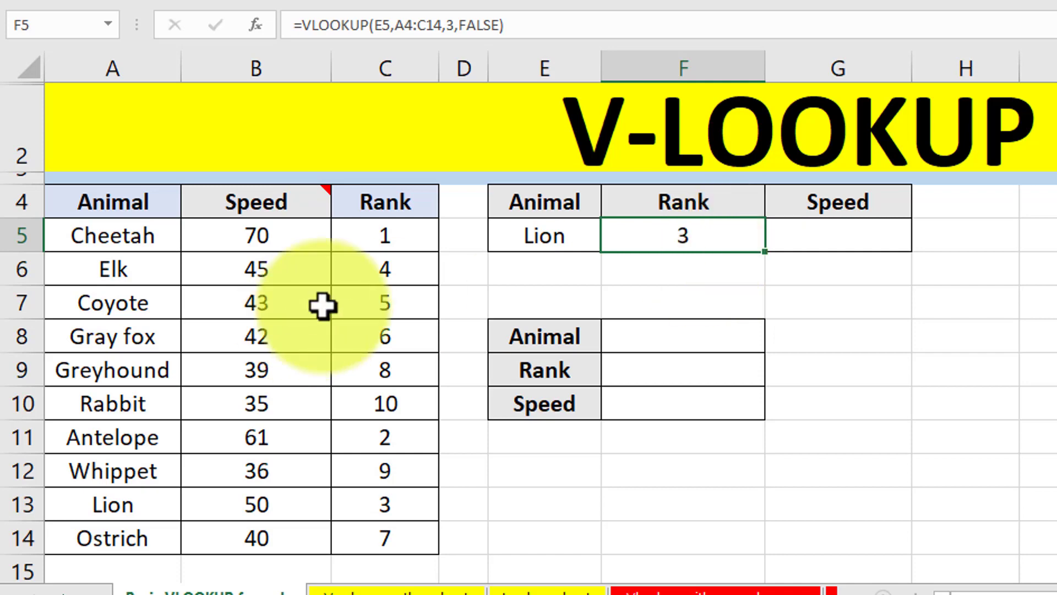
left_click(543, 241)
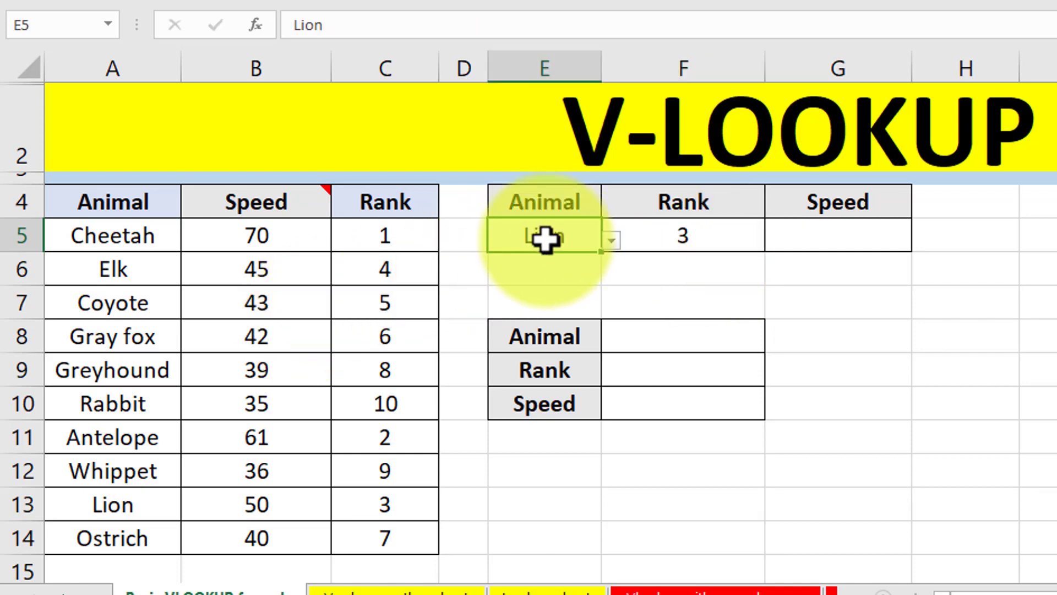
left_click(612, 240)
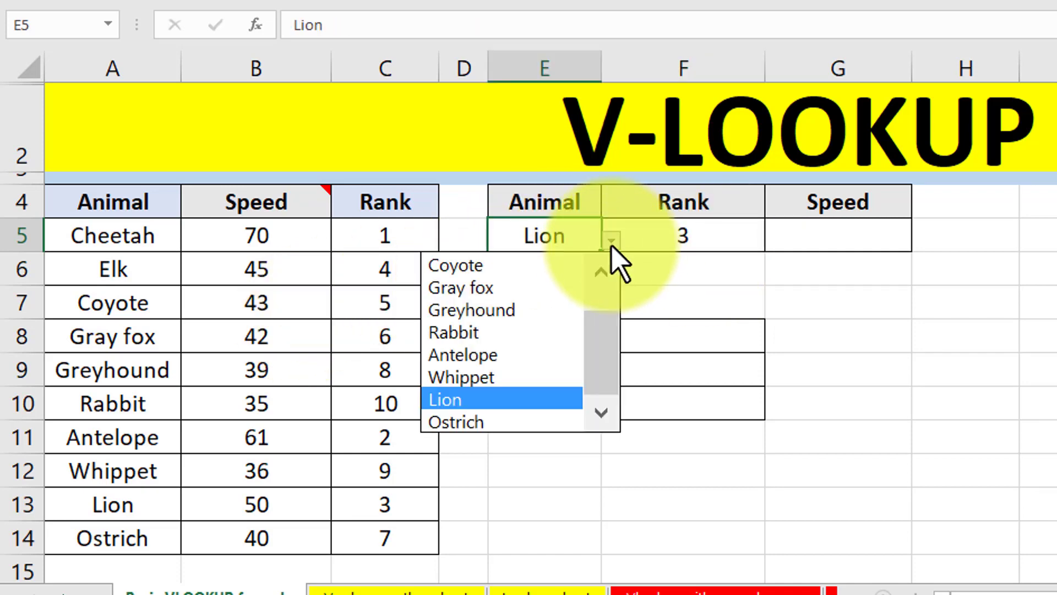
left_click(513, 290)
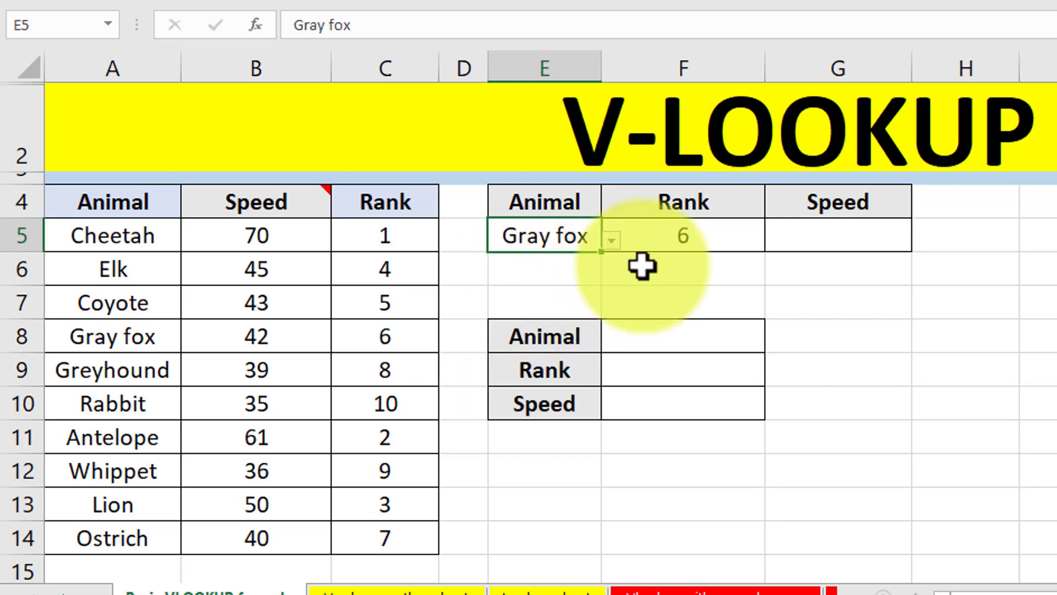
Step: Compare the rank returned in F5 with Gray fox's rank in C8 and review the F5 formula
left_click(715, 243)
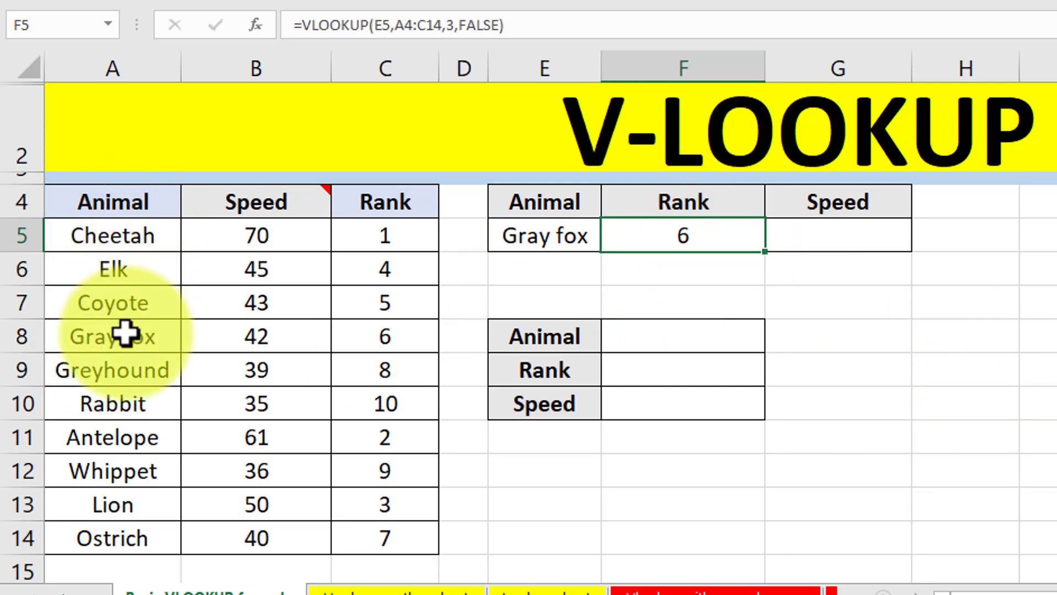
left_click(385, 341)
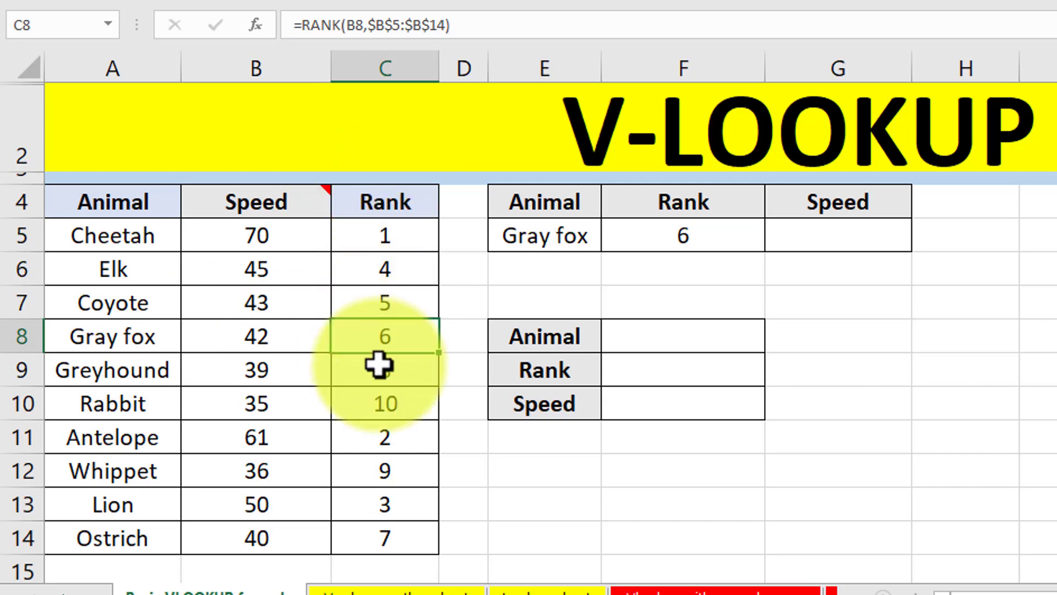
left_click(667, 237)
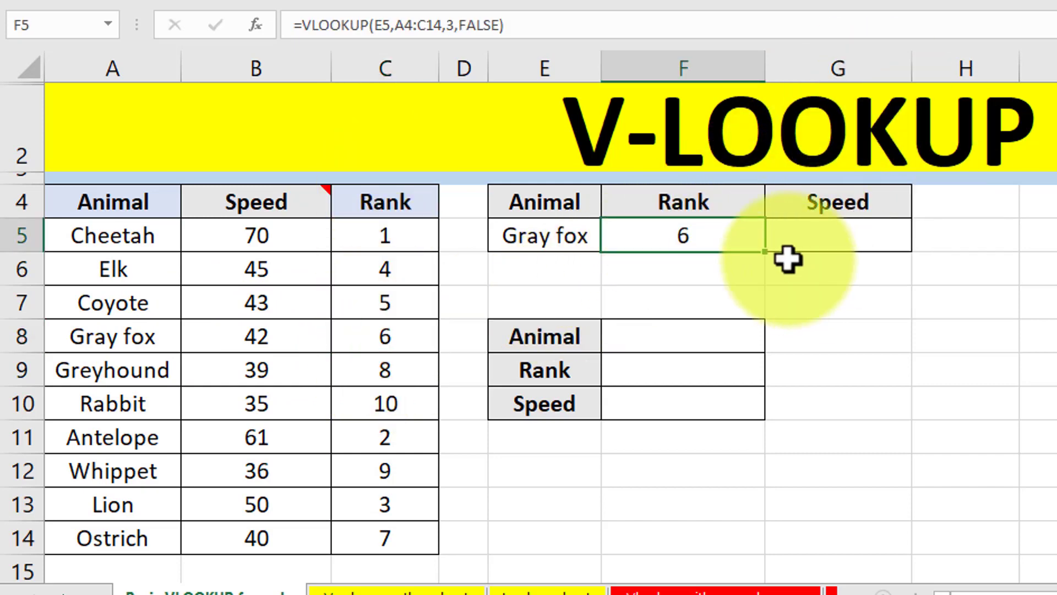
double_click(670, 252)
key("ctrl+Return")
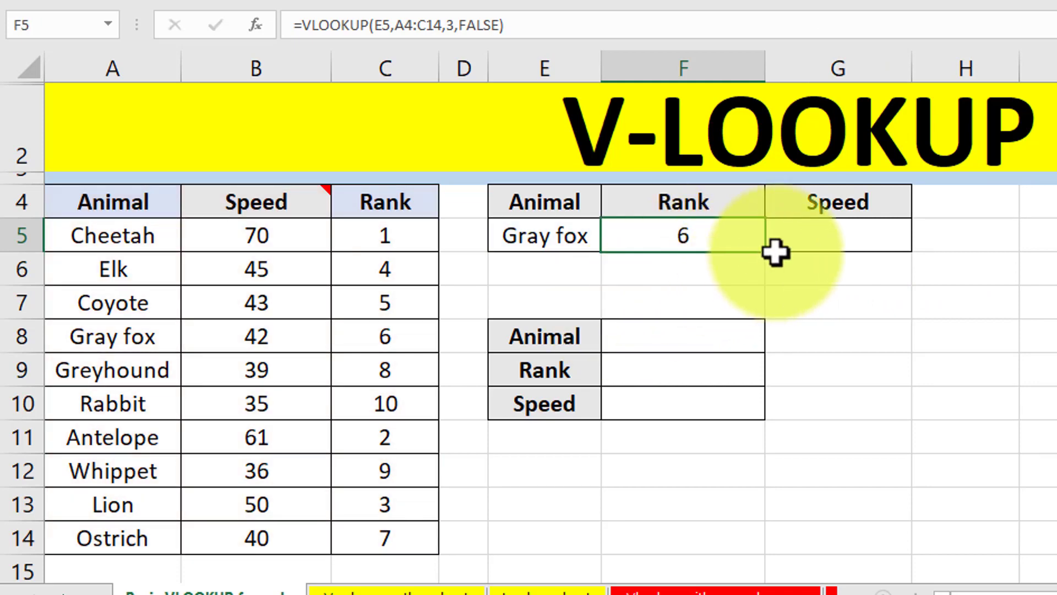
Step: Start a VLOOKUP formula in G5 with E5 as the lookup value and A4:C14 as the table array
left_click(810, 245)
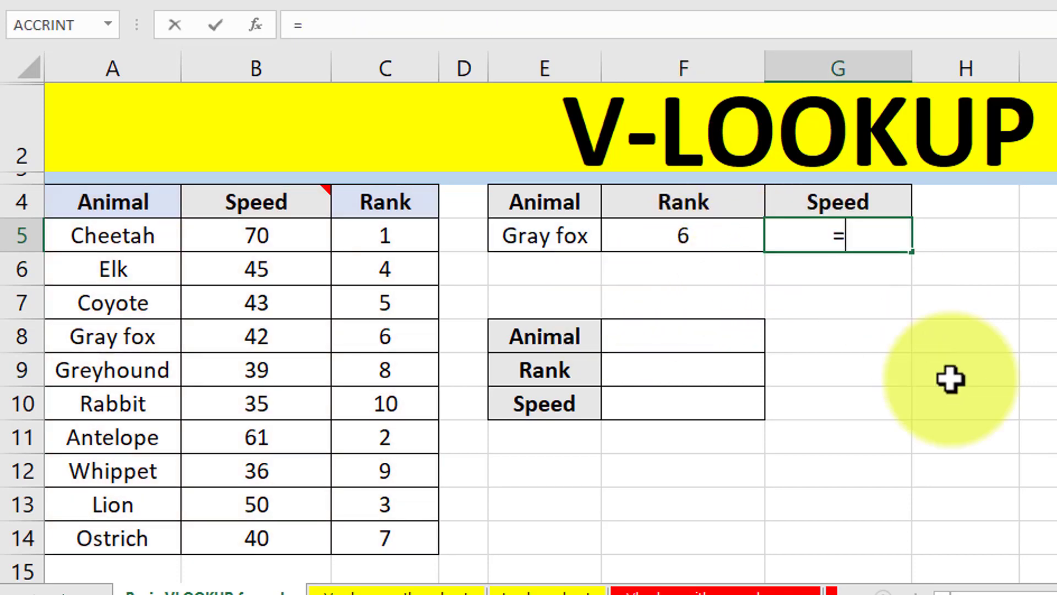
type("=VLOOKUP")
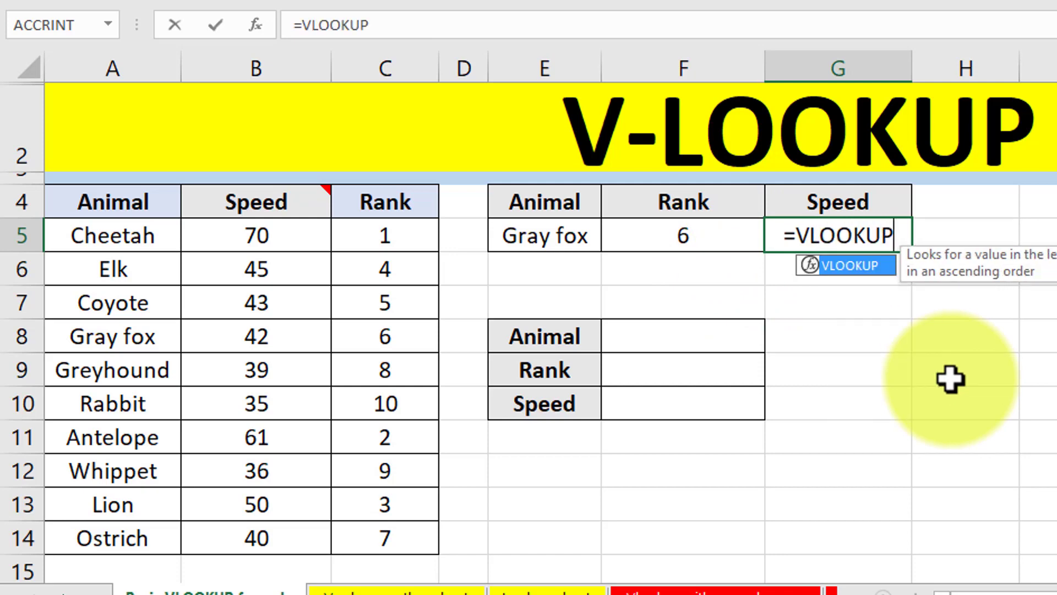
type("(")
left_click(545, 236)
type(",")
left_click_drag(82, 205, 354, 534)
type(",")
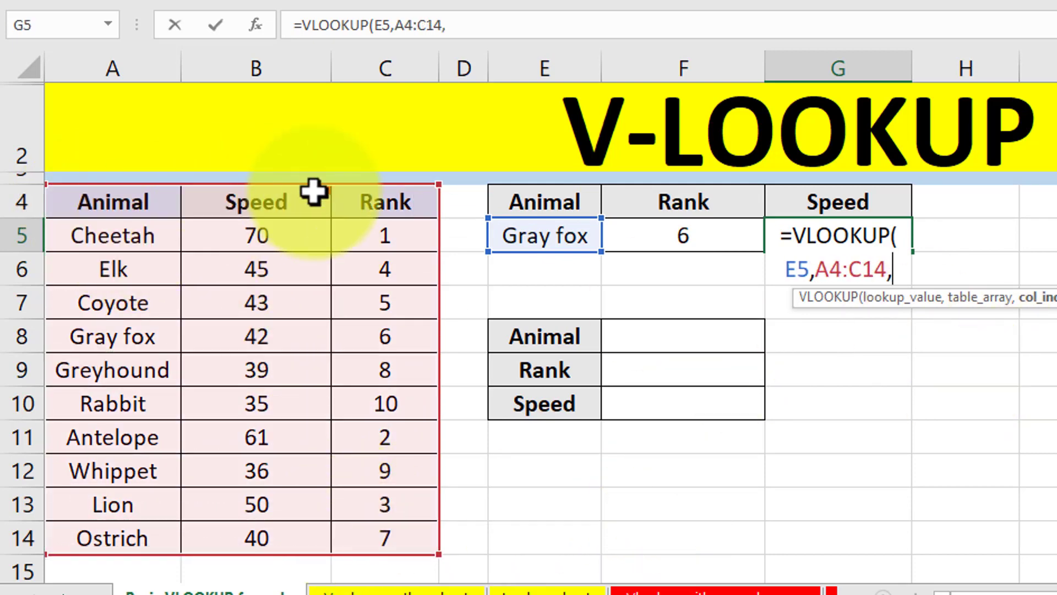
Step: Complete the G5 formula with column index 2 for the speed and 0 for an exact match
type("2")
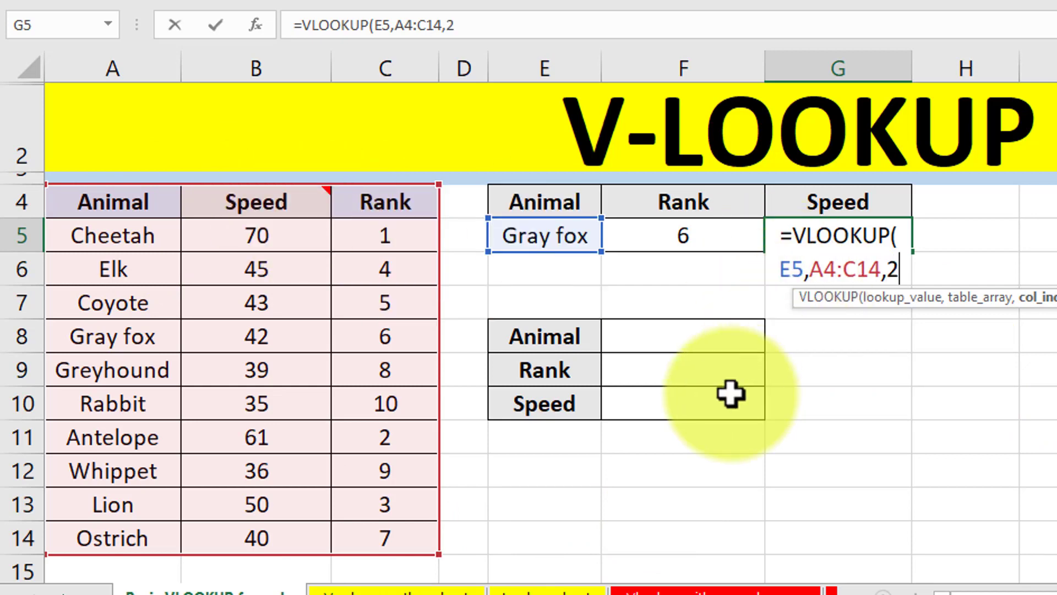
type(",")
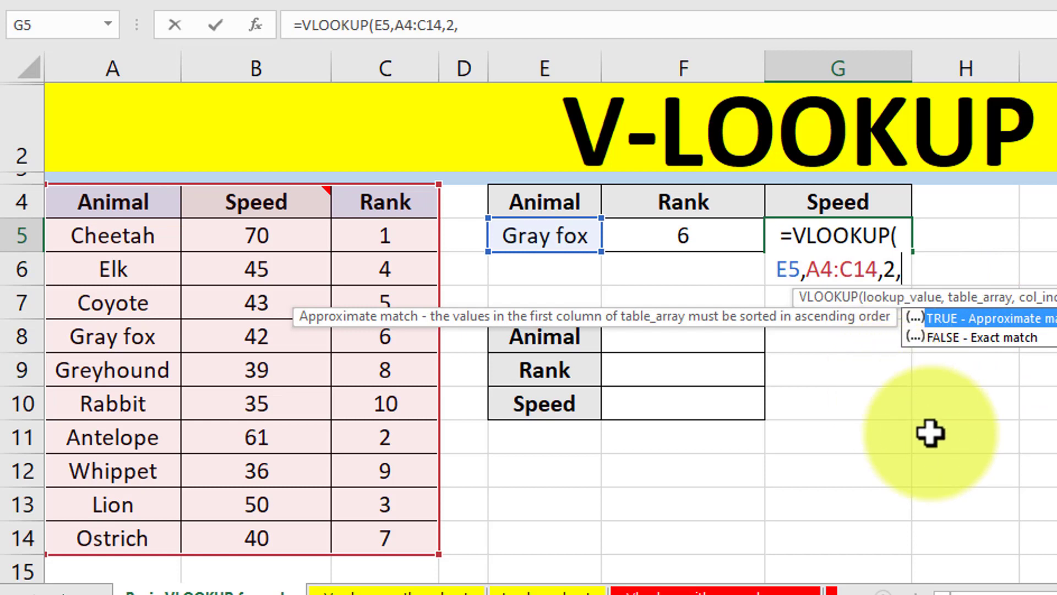
type("0")
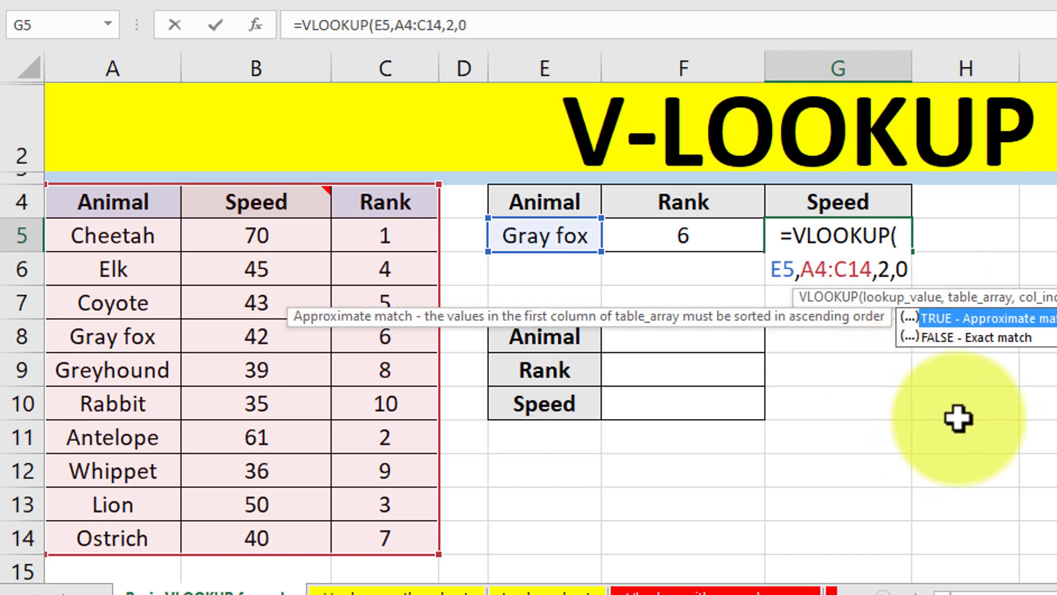
type(")")
key("Return")
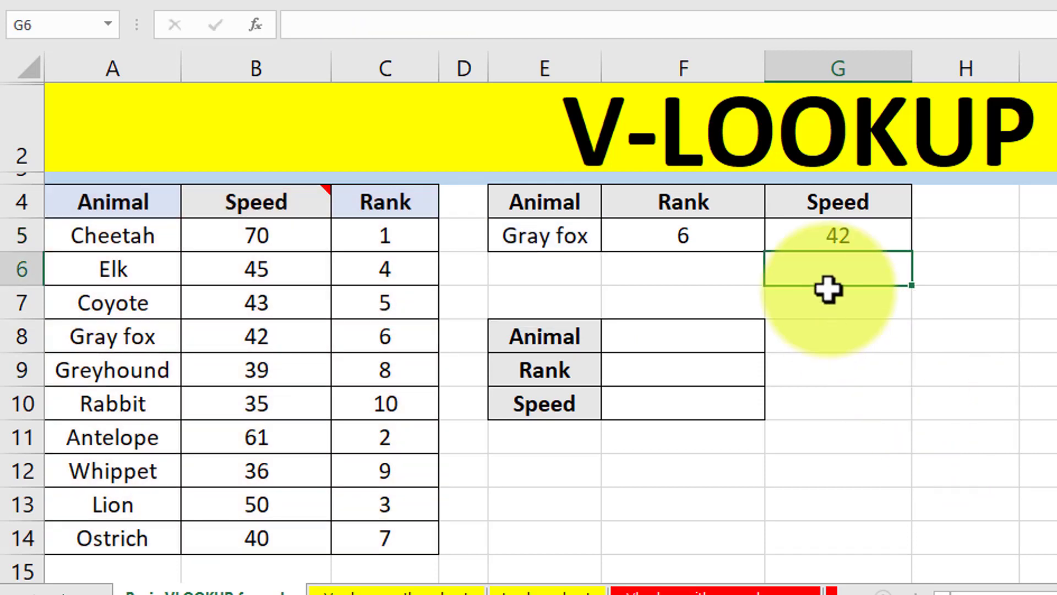
left_click(842, 234)
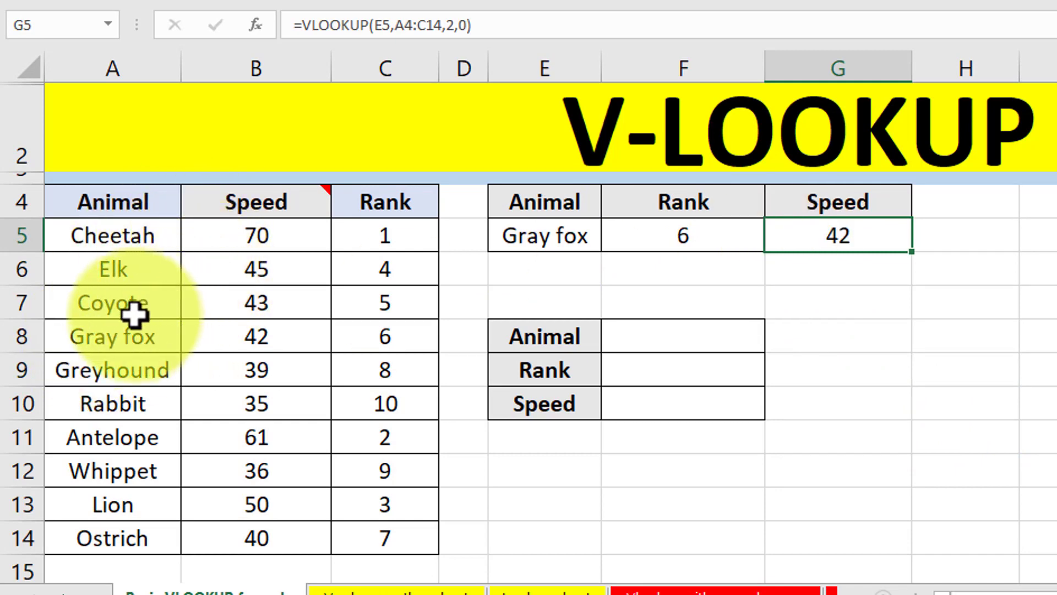
Step: Change the lookup animal in E5 to Cheetah and compare the returned rank and speed with the source table
left_click(581, 235)
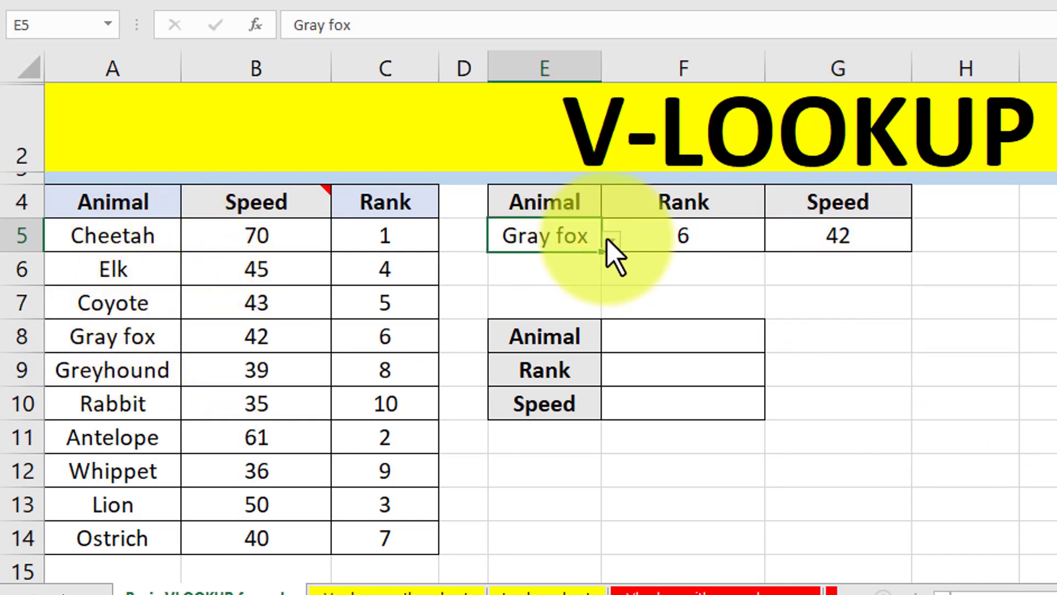
left_click(610, 240)
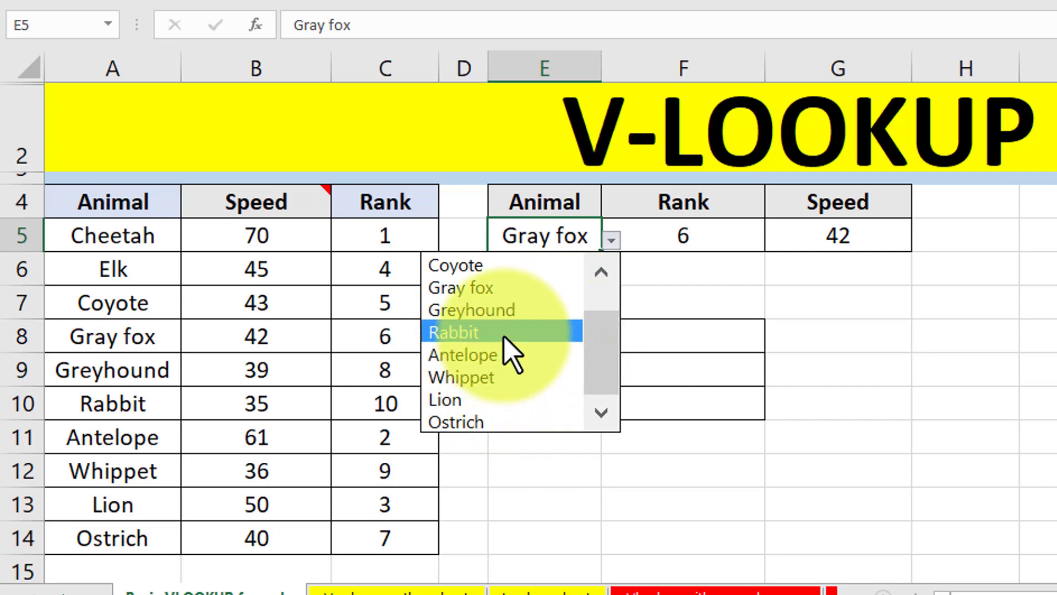
left_click_drag(598, 342, 598, 292)
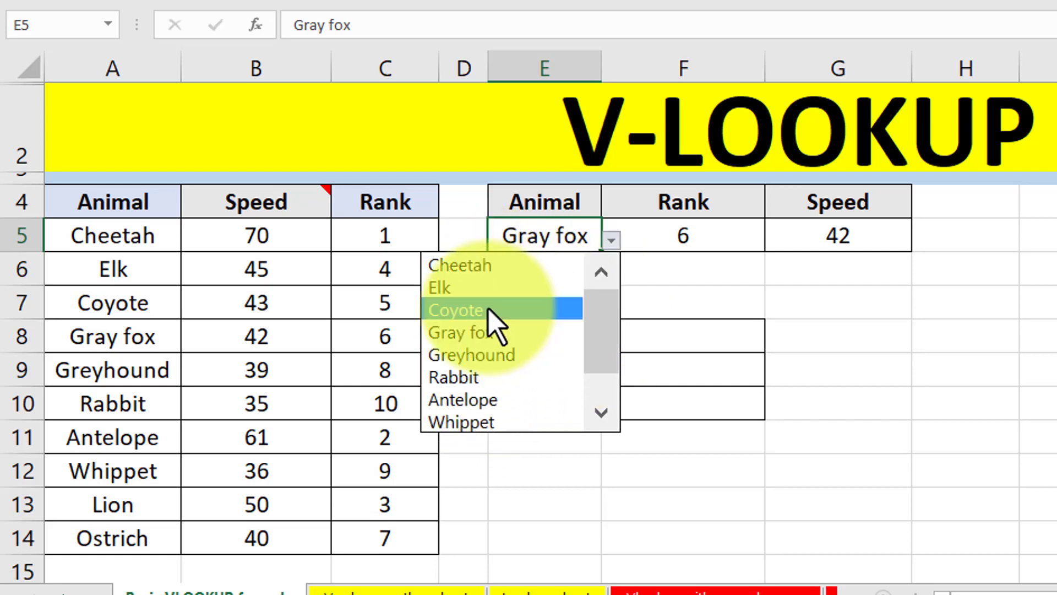
left_click(501, 266)
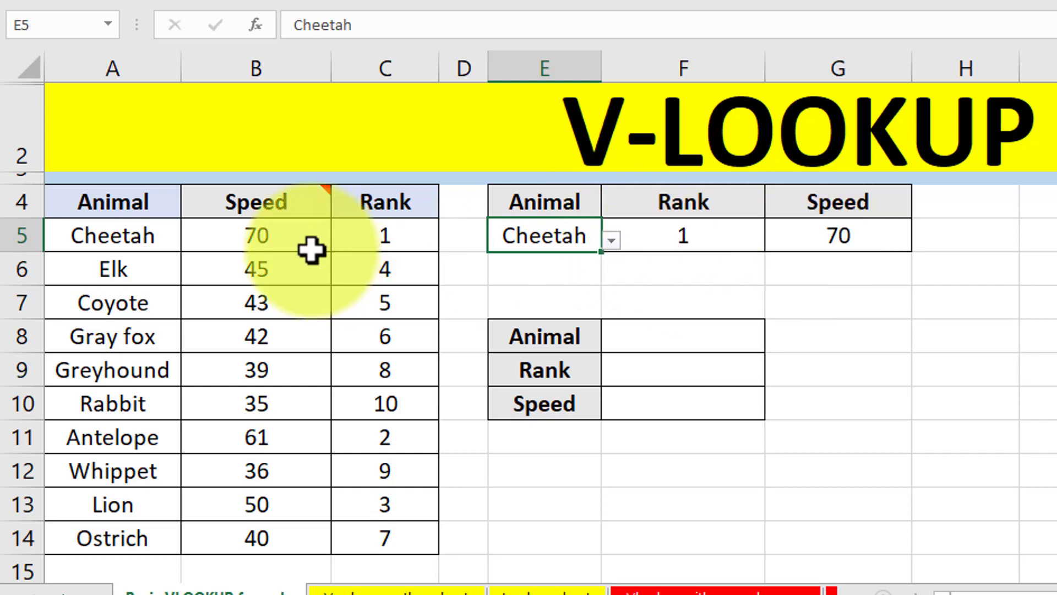
mouse_move(310, 199)
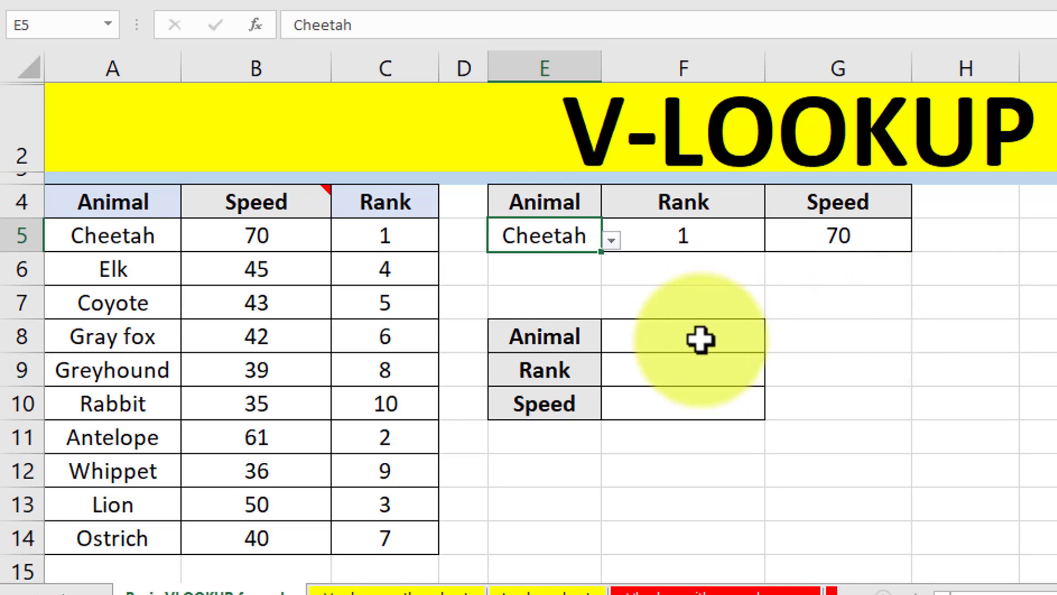
Step: Choose Rabbit as the lookup animal in F8 of the vertical lookup table
left_click(649, 332)
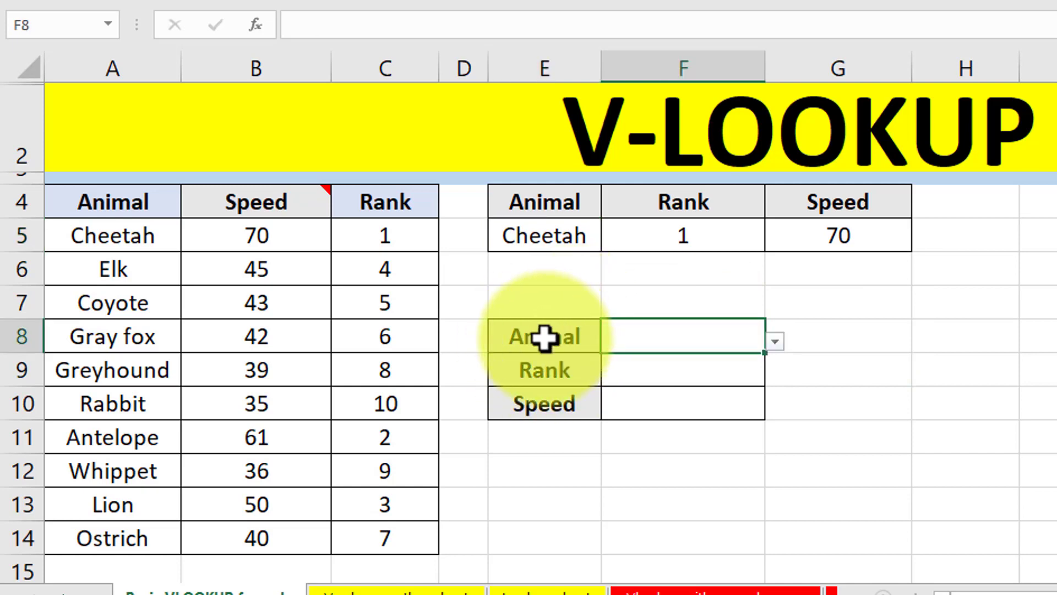
mouse_move(545, 337)
left_mouse_down()
mouse_move(667, 366)
mouse_move(668, 427)
left_mouse_up()
mouse_move(581, 349)
left_mouse_down()
mouse_move(645, 330)
mouse_move(670, 404)
left_mouse_up()
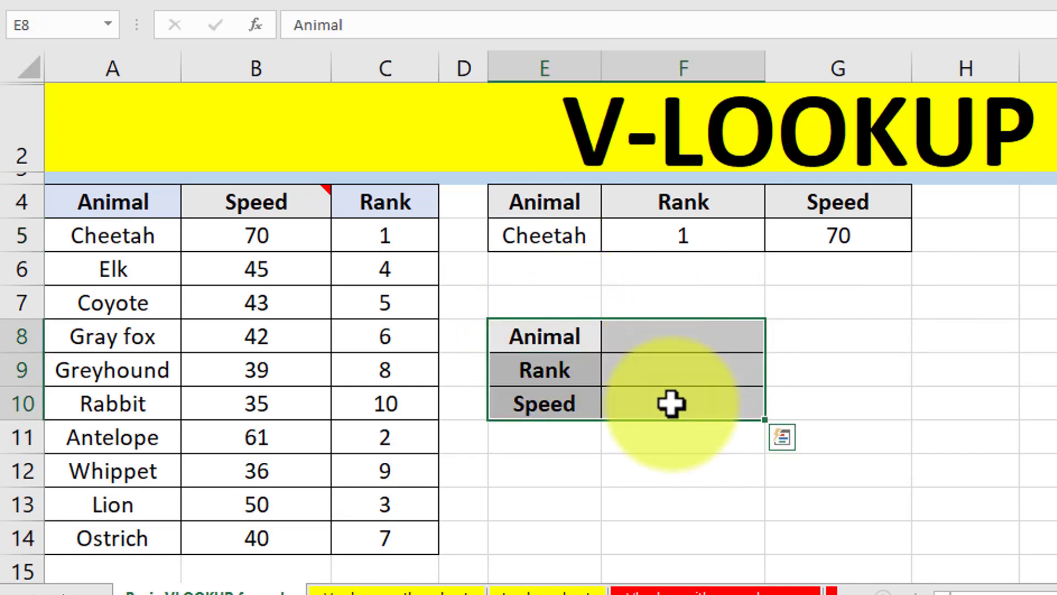
left_click(708, 335)
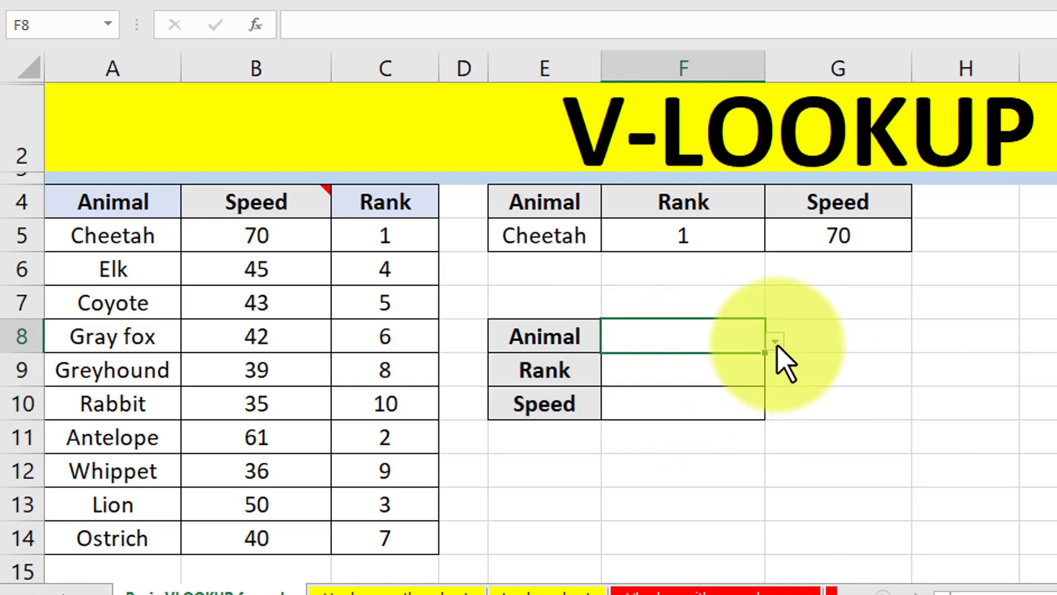
left_click(776, 342)
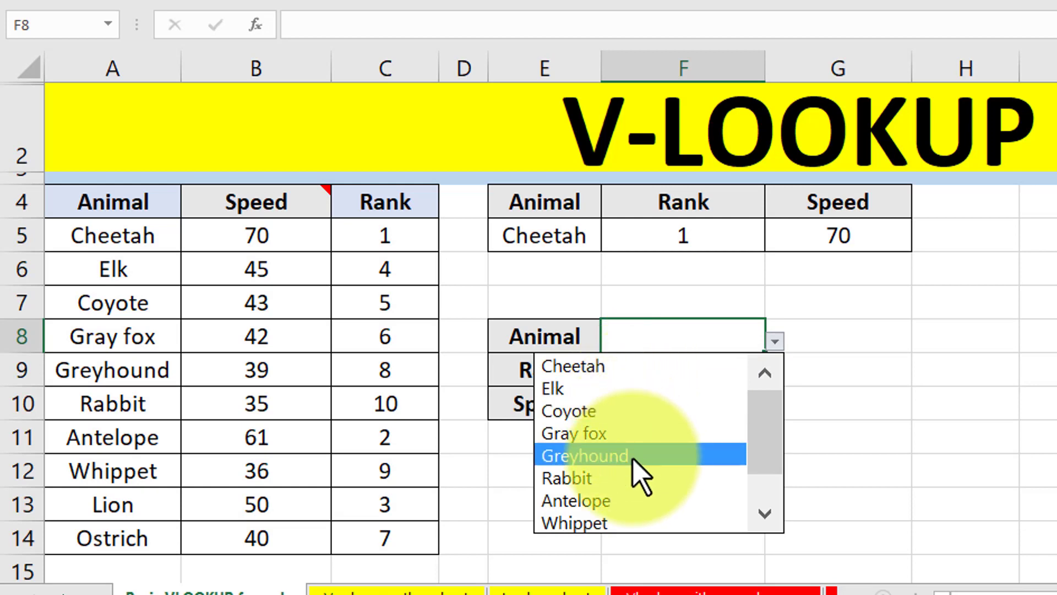
left_click(633, 477)
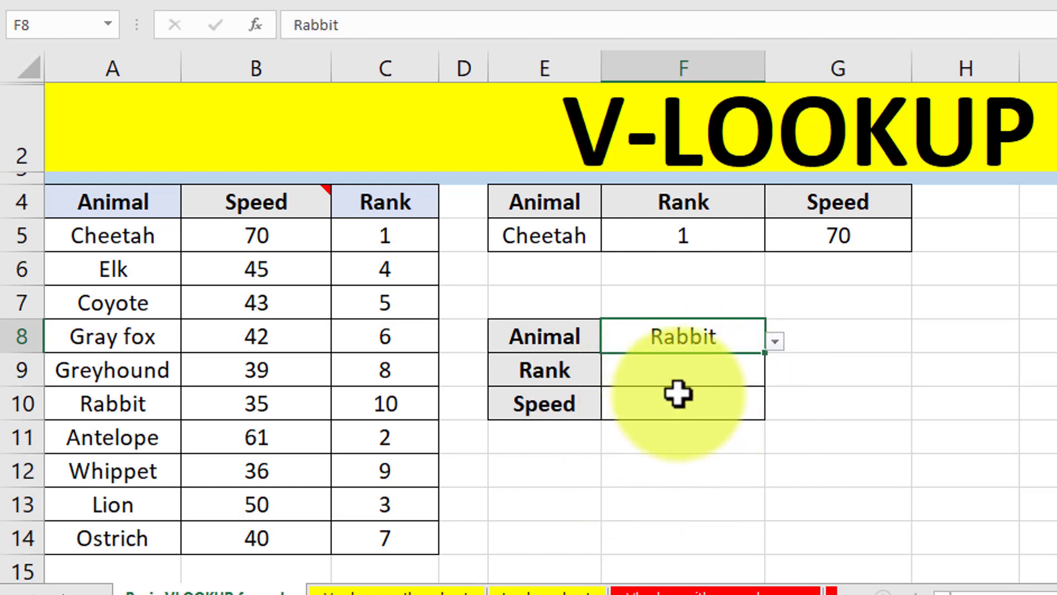
Step: Start a VLOOKUP formula in F9 with F8 as the lookup value and A4:C14 as the table array
left_click(682, 373)
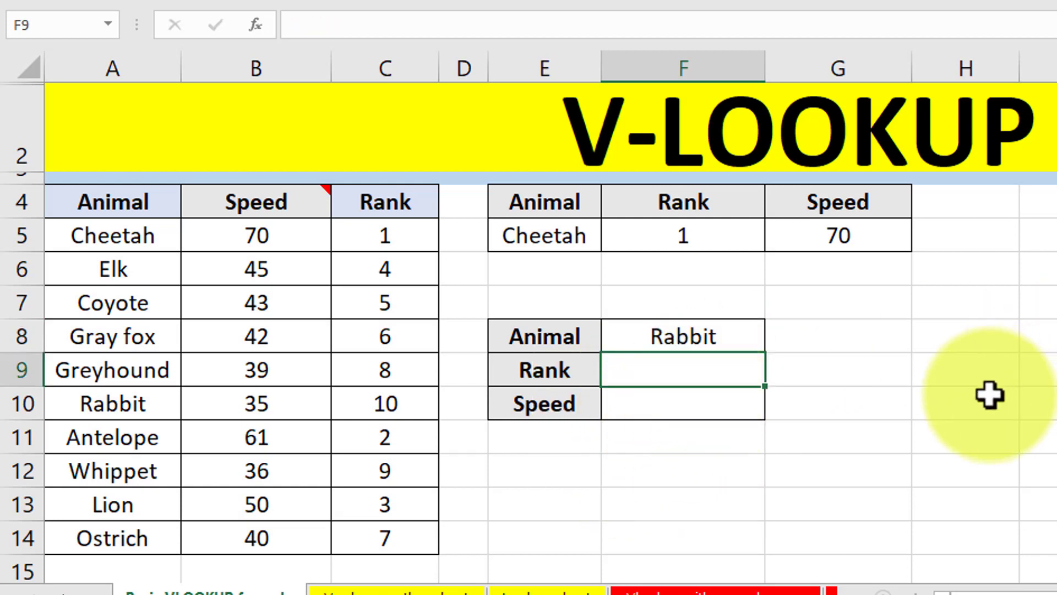
type("=VLOOK")
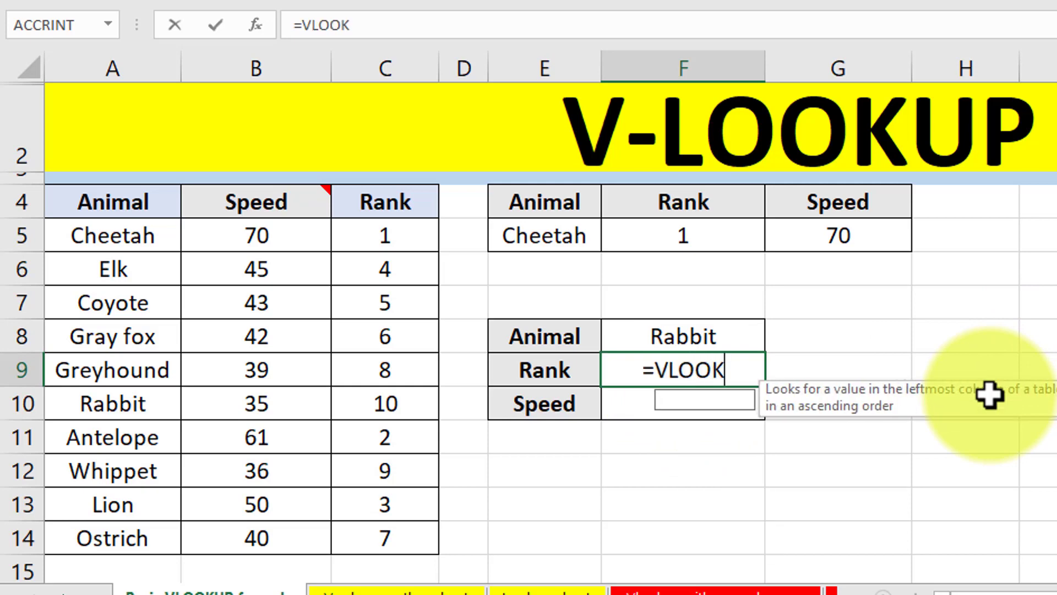
type("UP(")
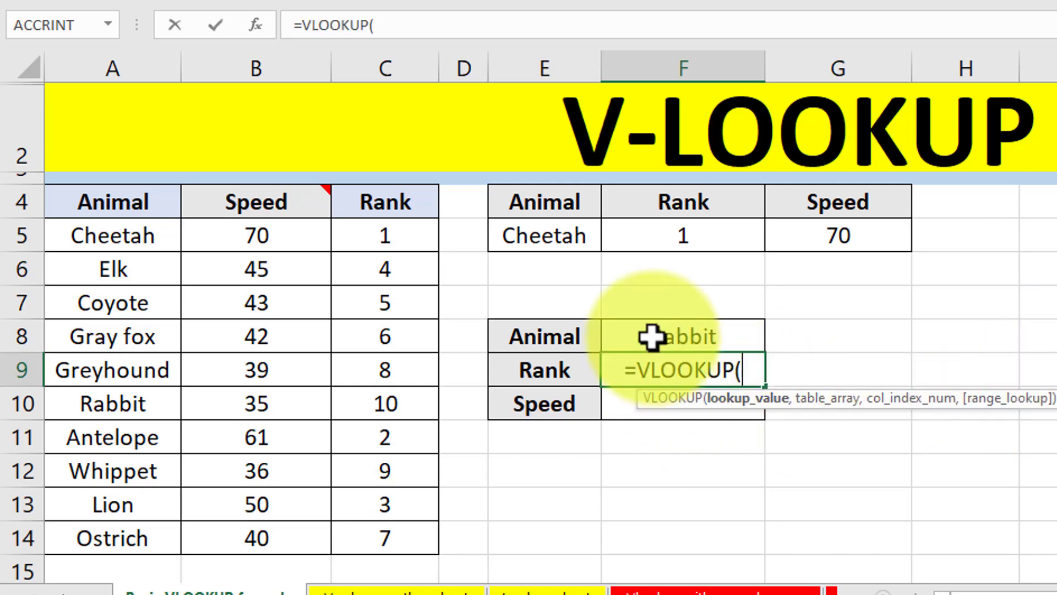
left_click(684, 335)
type(",")
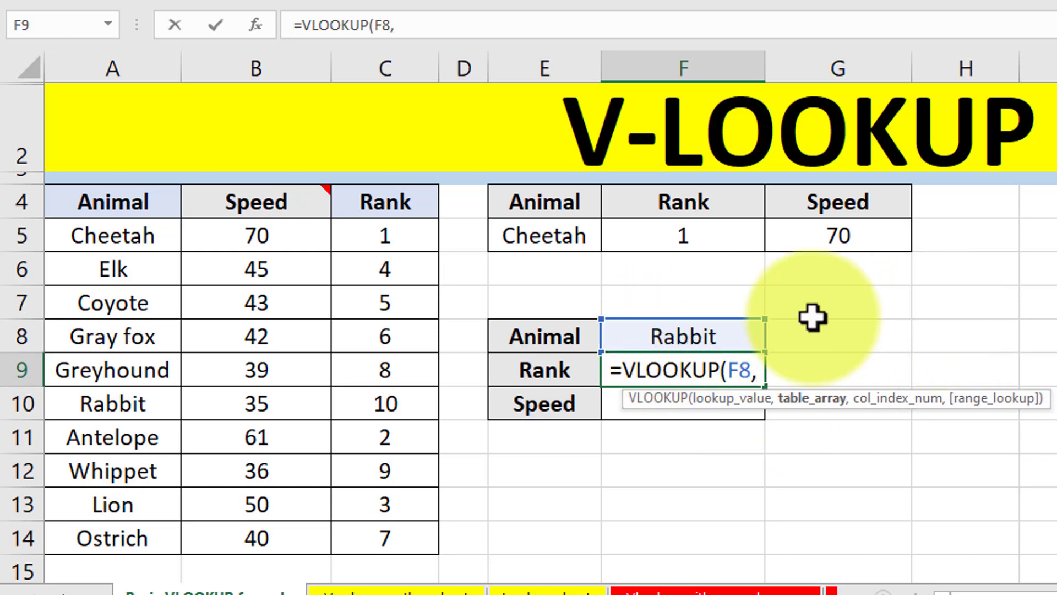
left_click_drag(156, 203, 375, 538)
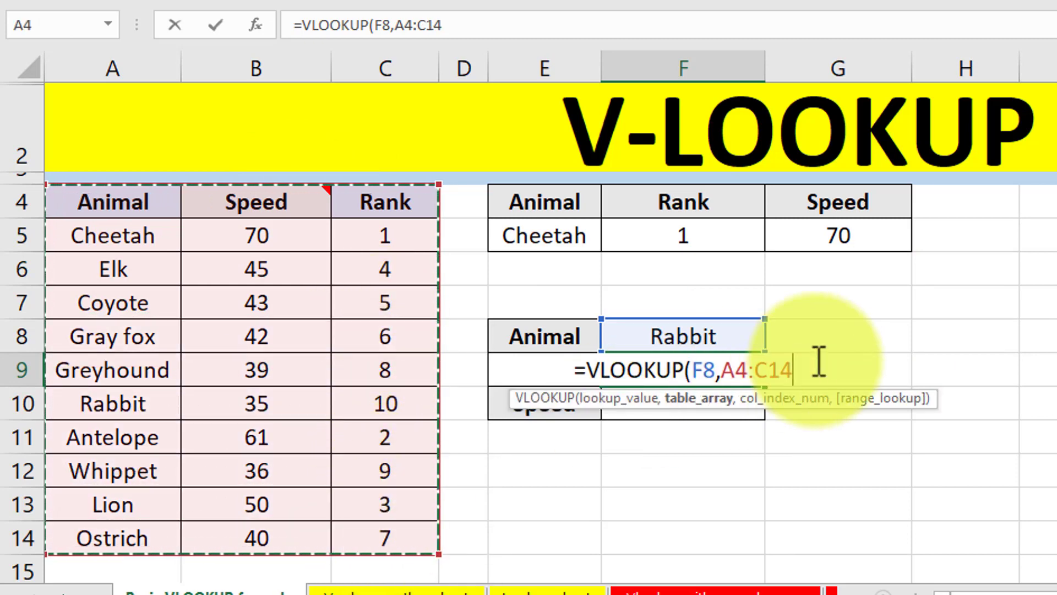
Step: Complete the F9 formula with column index 3 for the rank and FALSE for an exact match
type(",")
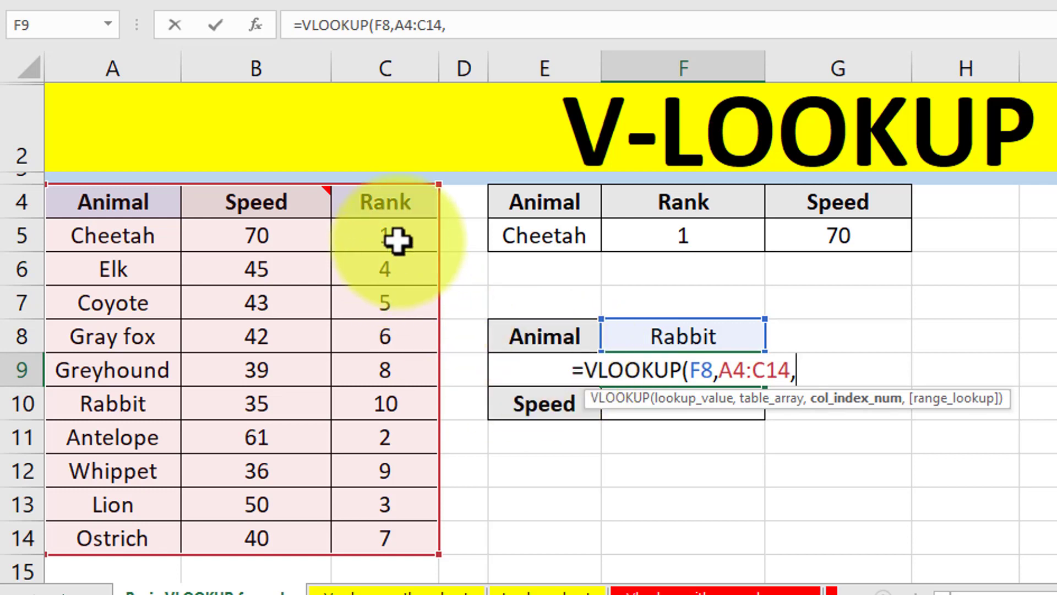
type("3")
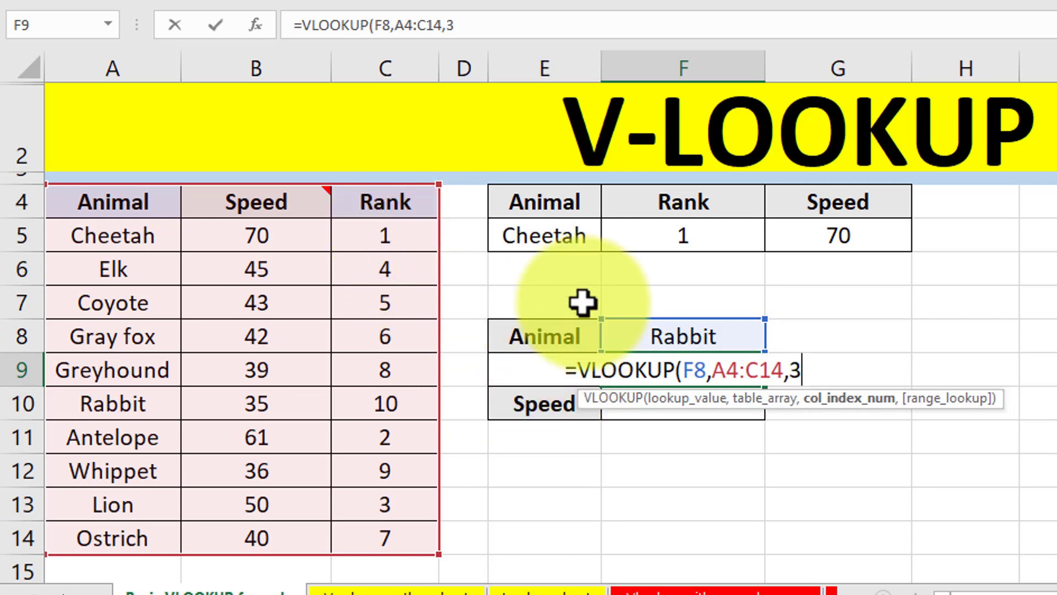
type(",")
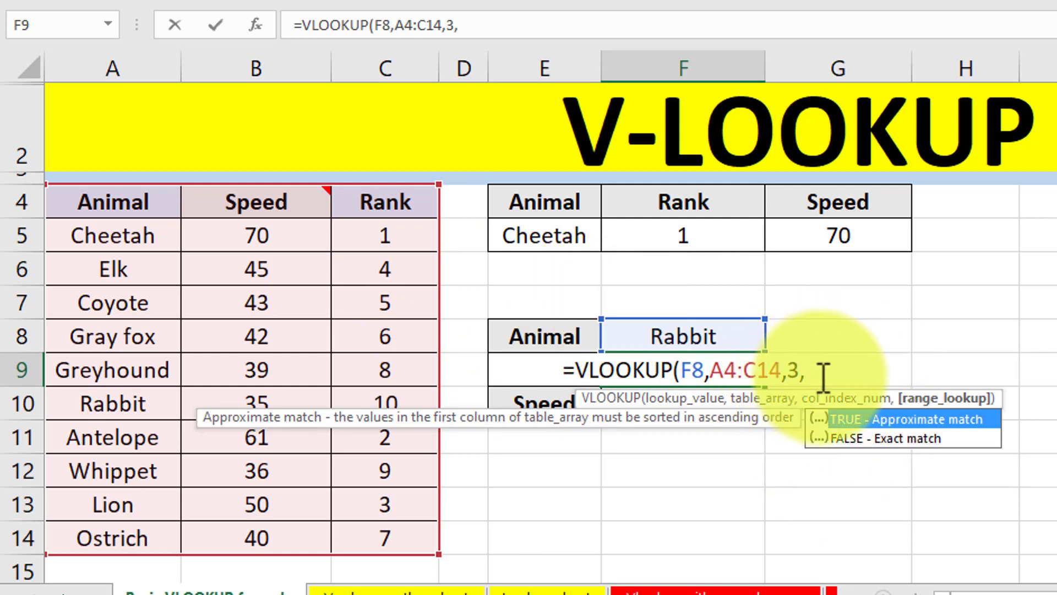
type("FALSE")
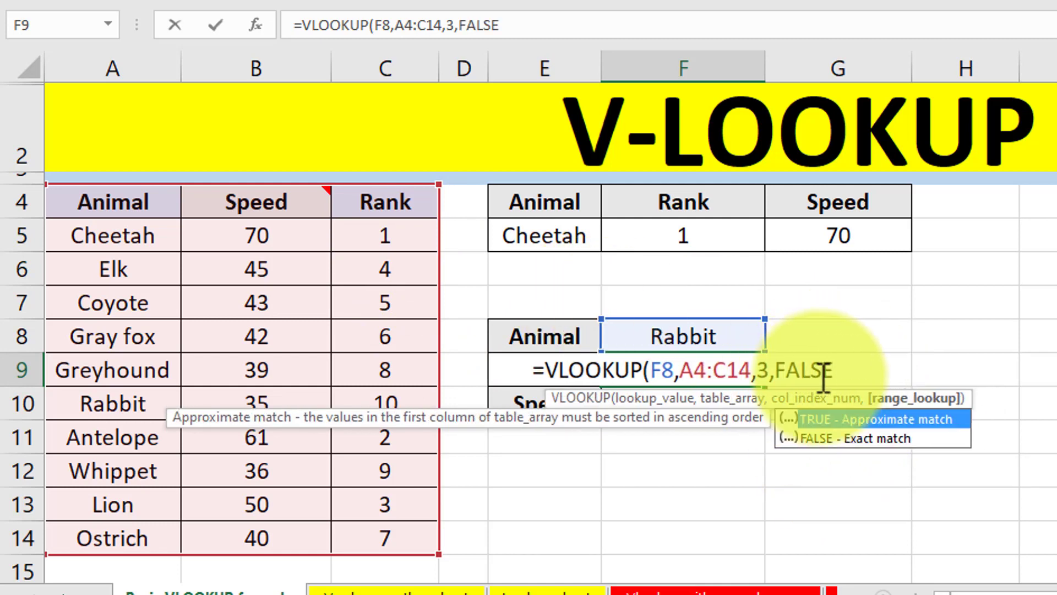
type(")")
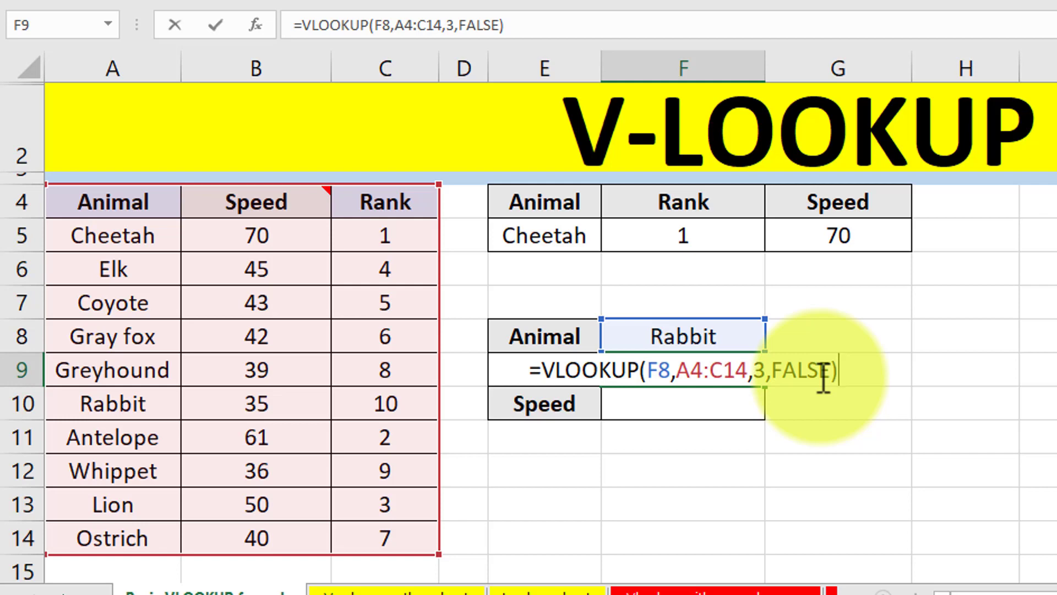
key("Return")
Step: Copy the formula text from F9 and paste it into the speed cell F10
left_click(688, 369)
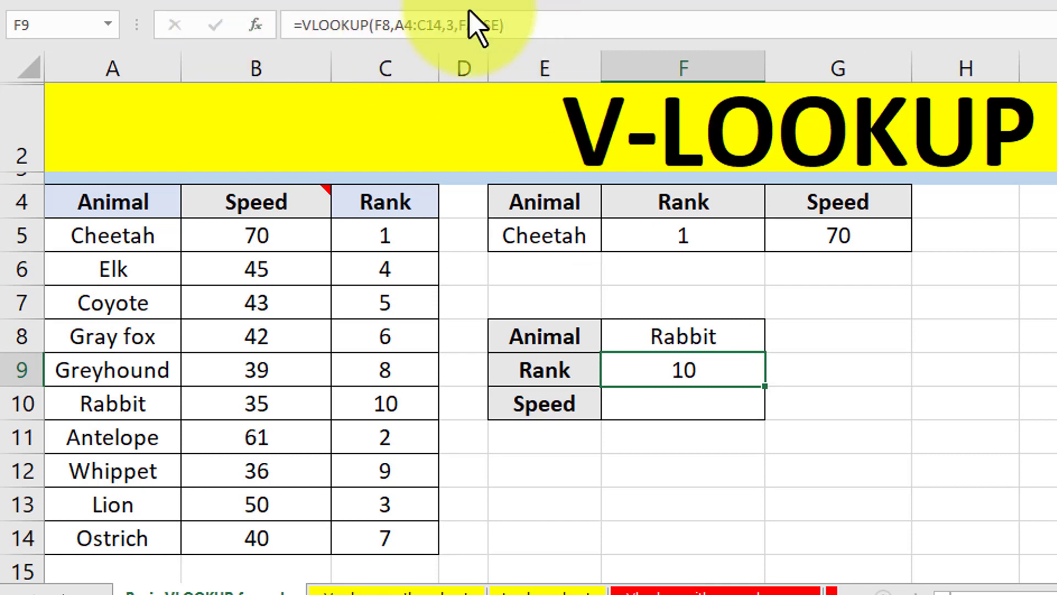
left_click_drag(516, 17, 230, 18)
key("ctrl+c")
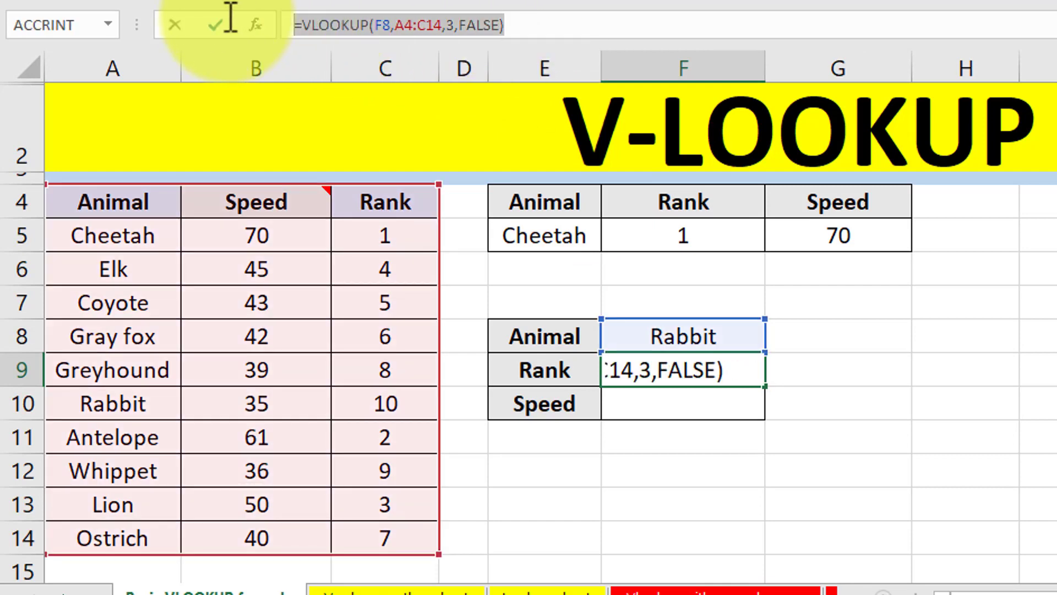
key("Escape")
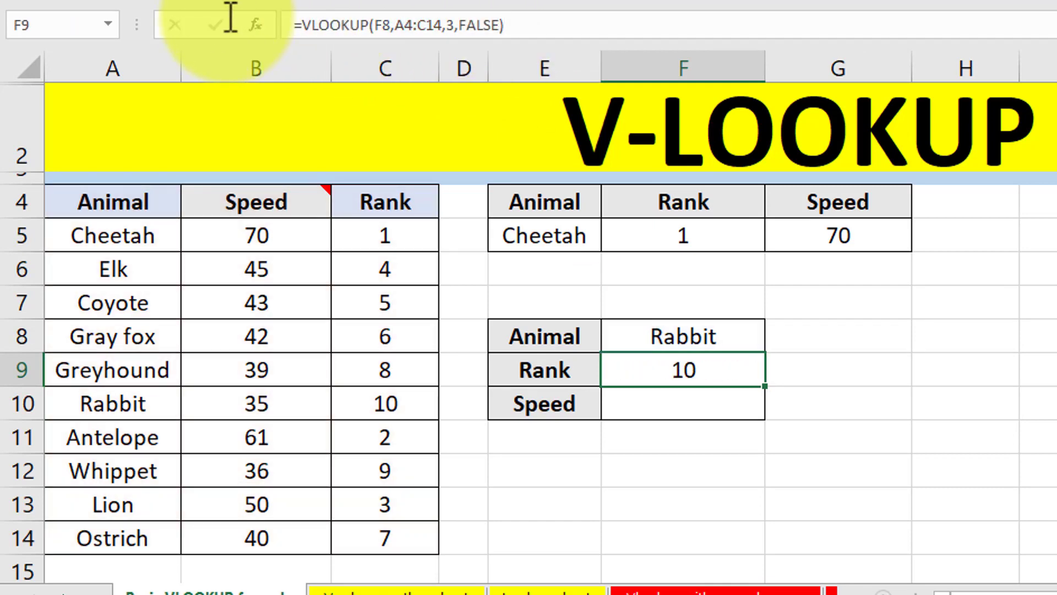
left_click(688, 399)
double_click(691, 394)
key("ctrl+v")
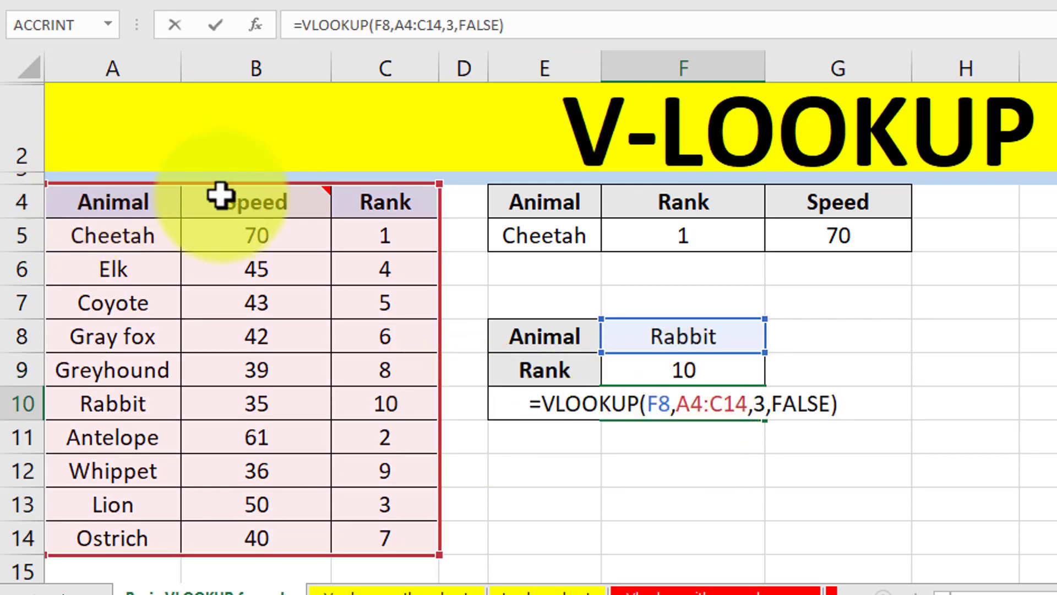
Step: Change the column index in the F10 formula to 2 and commit the formula
double_click(760, 401)
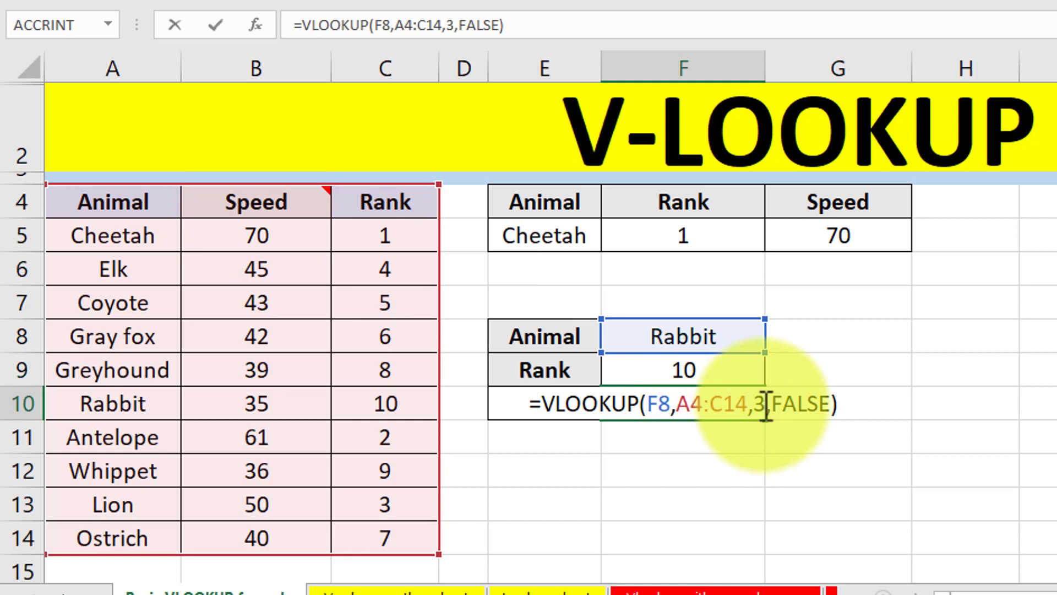
key("BackSpace")
type("2")
key("Return")
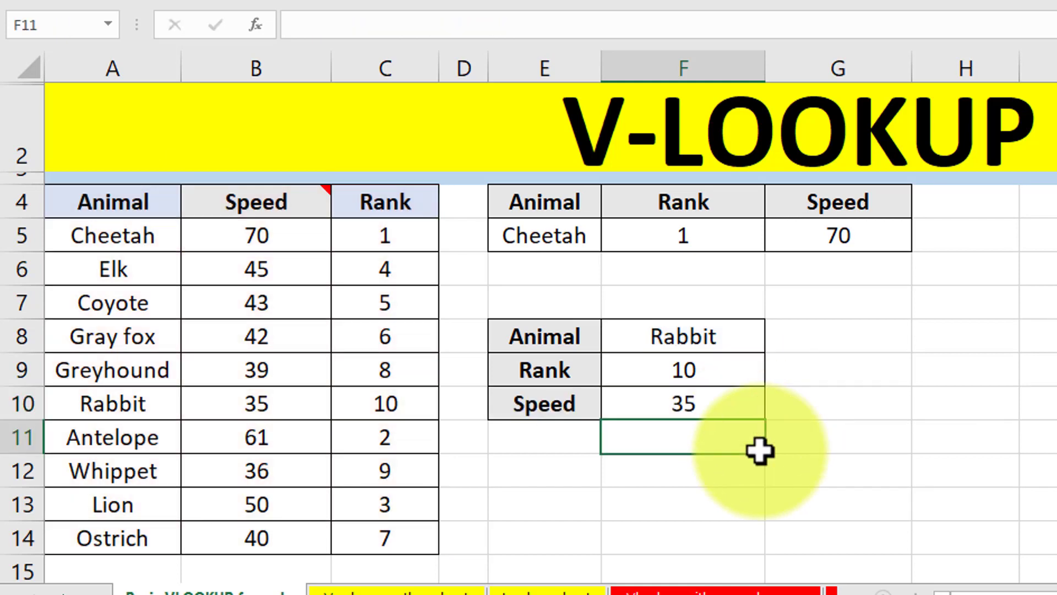
Step: Change the lookup animal in F8 to Antelope and check the rank and speed formulas in F9 and F10
left_click_drag(714, 369, 712, 397)
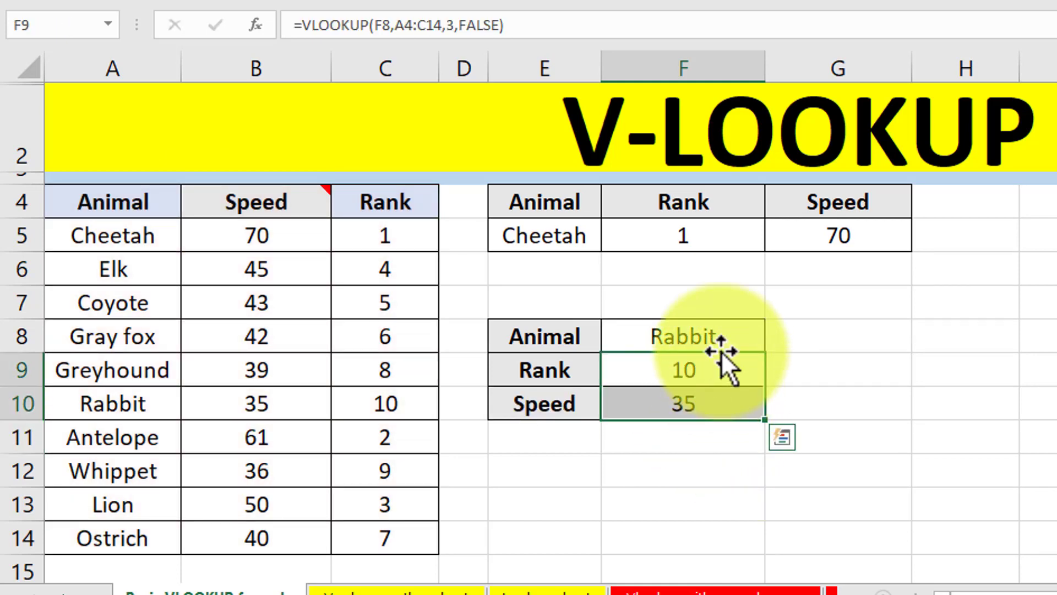
left_click(736, 333)
left_click(773, 342)
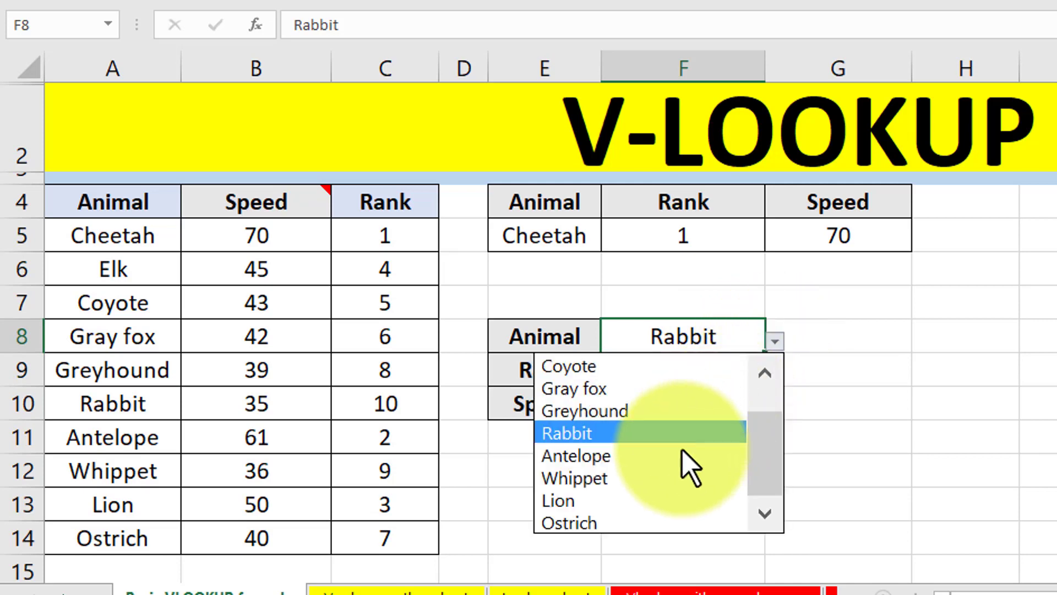
left_click(657, 455)
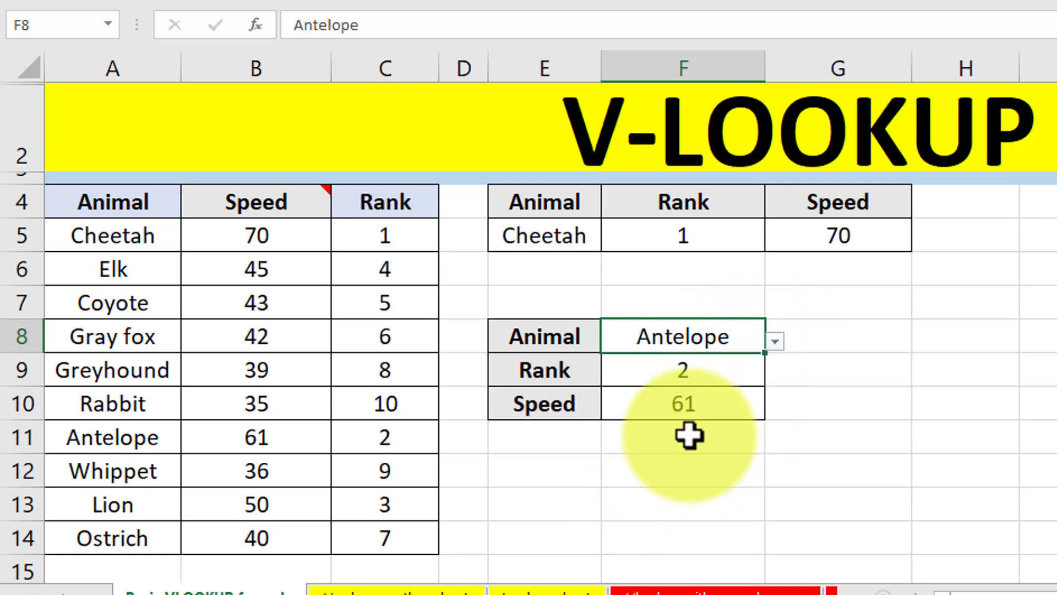
left_click(691, 378)
left_click(689, 399)
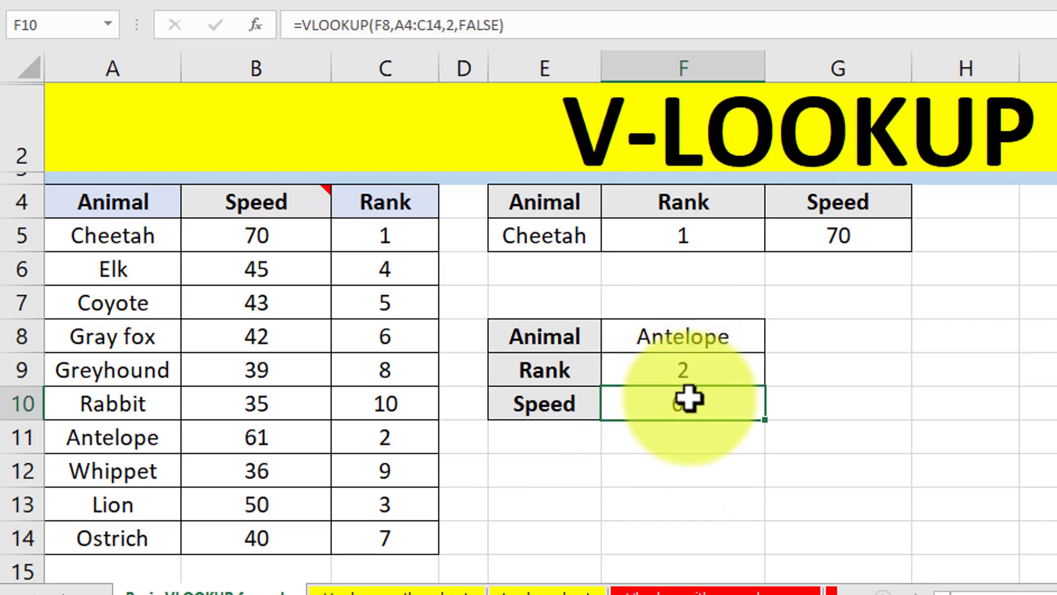
Step: Change the lookup animal in F8 to Elk and compare the returned speed with Elk's speed in B6
left_click(689, 336)
left_click(774, 342)
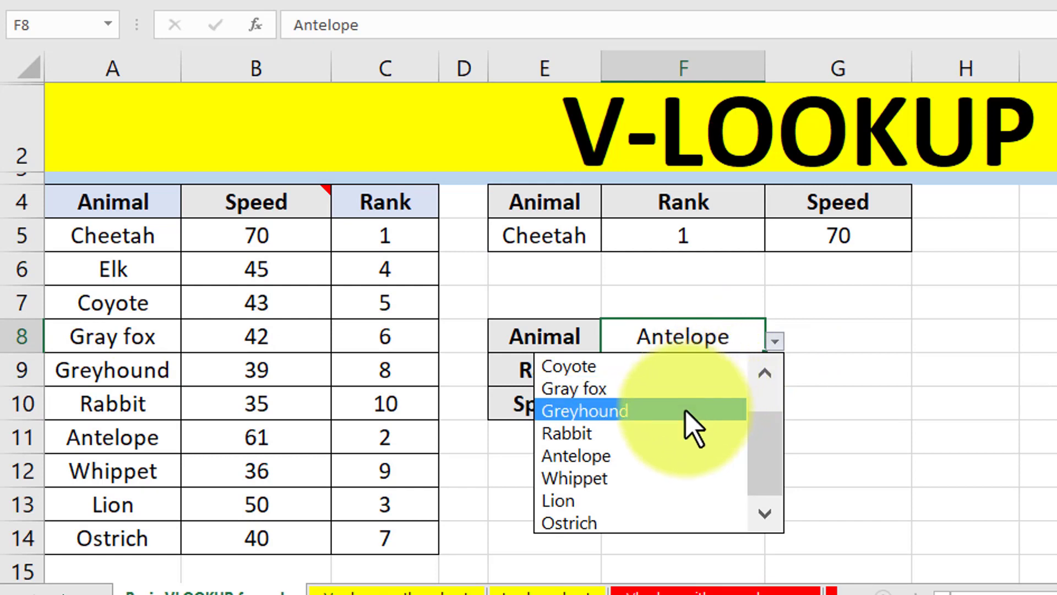
left_click_drag(767, 441, 771, 378)
left_click(590, 385)
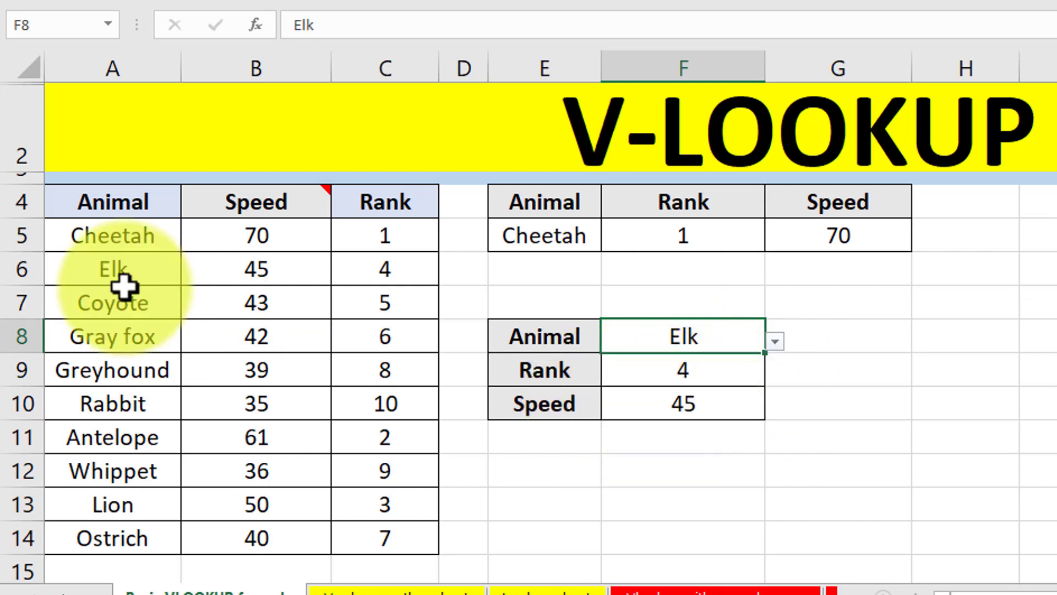
left_click(256, 261)
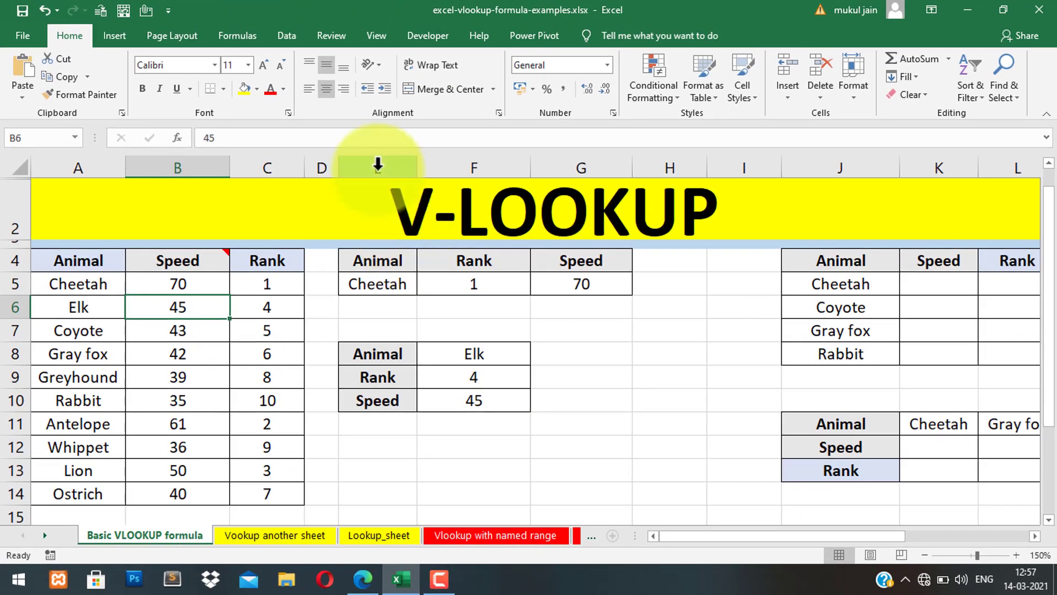
Step: Hide columns E through I so the multi-animal lookup tables sit beside the source data
left_click(545, 69)
left_click_drag(377, 168, 719, 169)
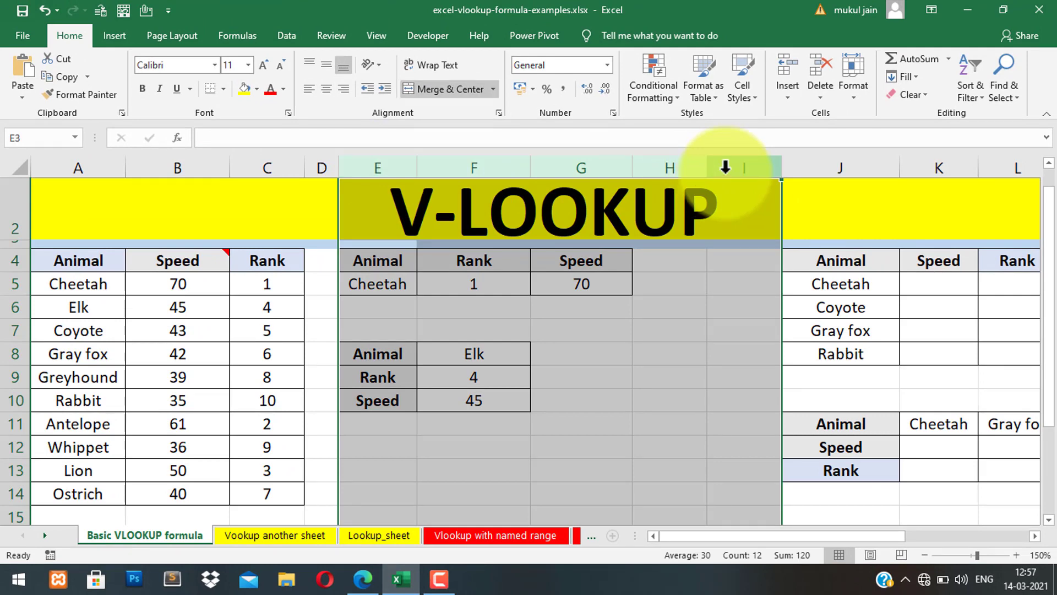
right_click(725, 168)
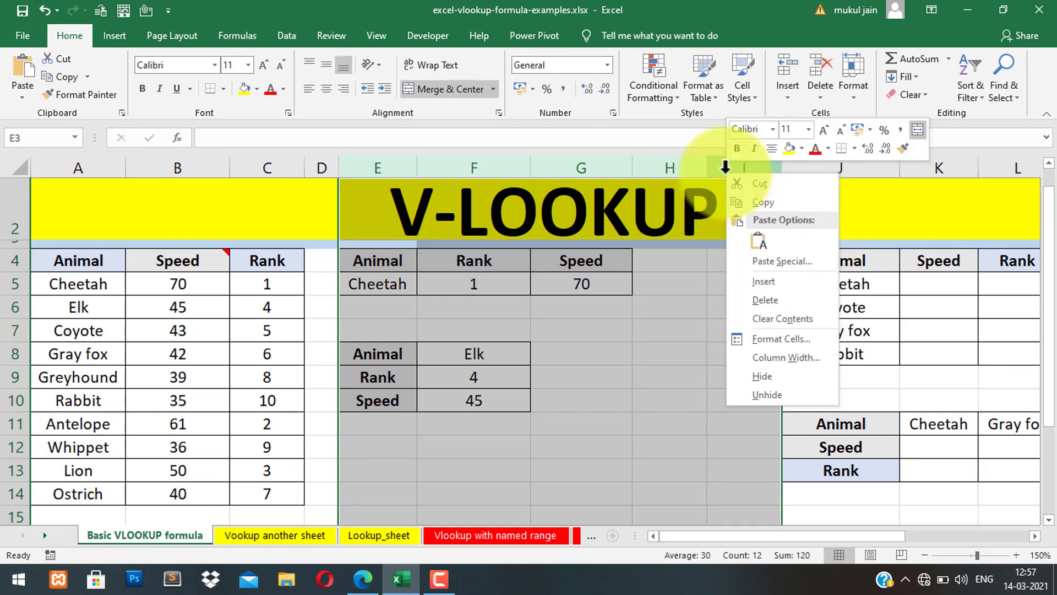
left_click(761, 383)
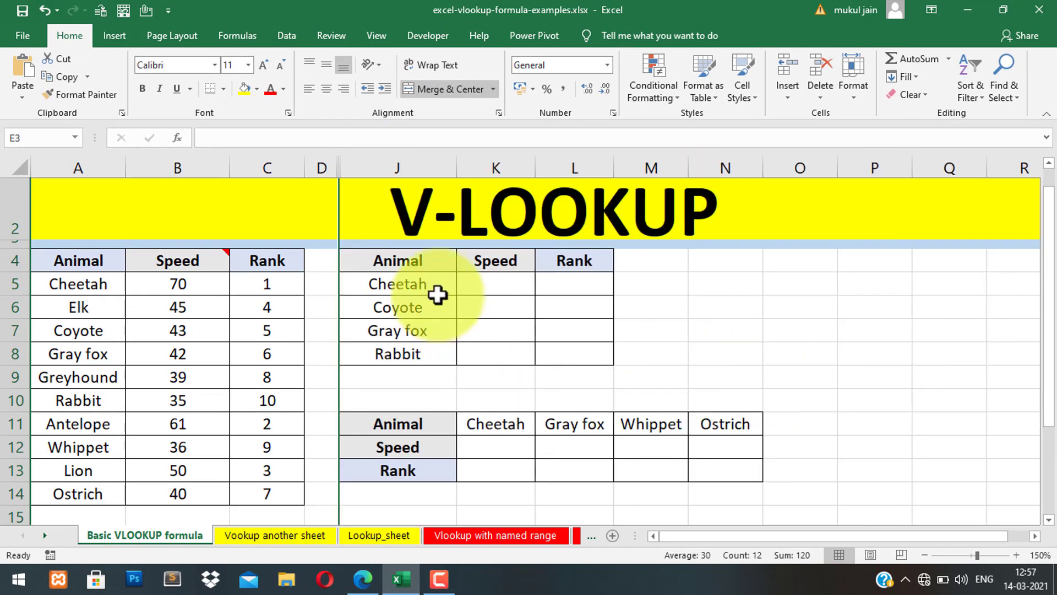
Step: Enter the note "$" in cell O5 and "FIXED REFERENCE" in cell P5
left_click(435, 291)
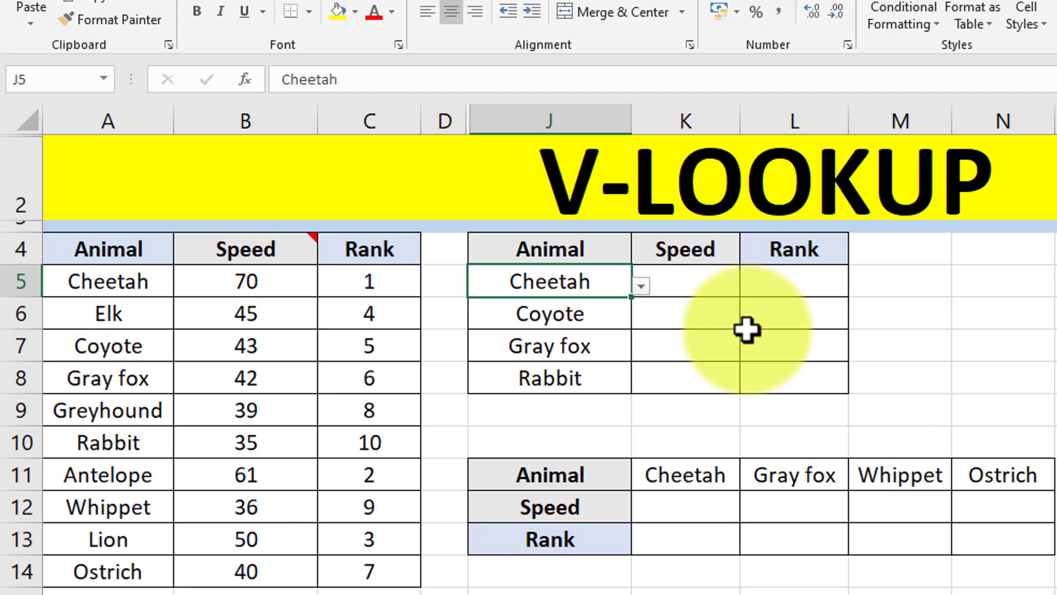
key("Right")
key("Right")
key("Right")
key("Right")
key("Right")
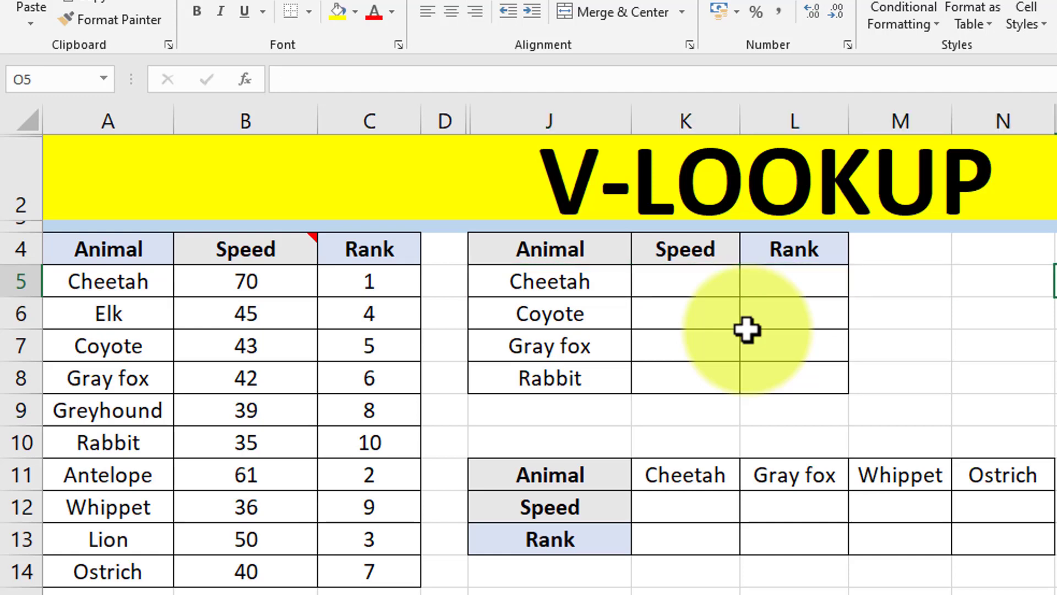
type("$")
key("Return")
key("Up")
key("Right")
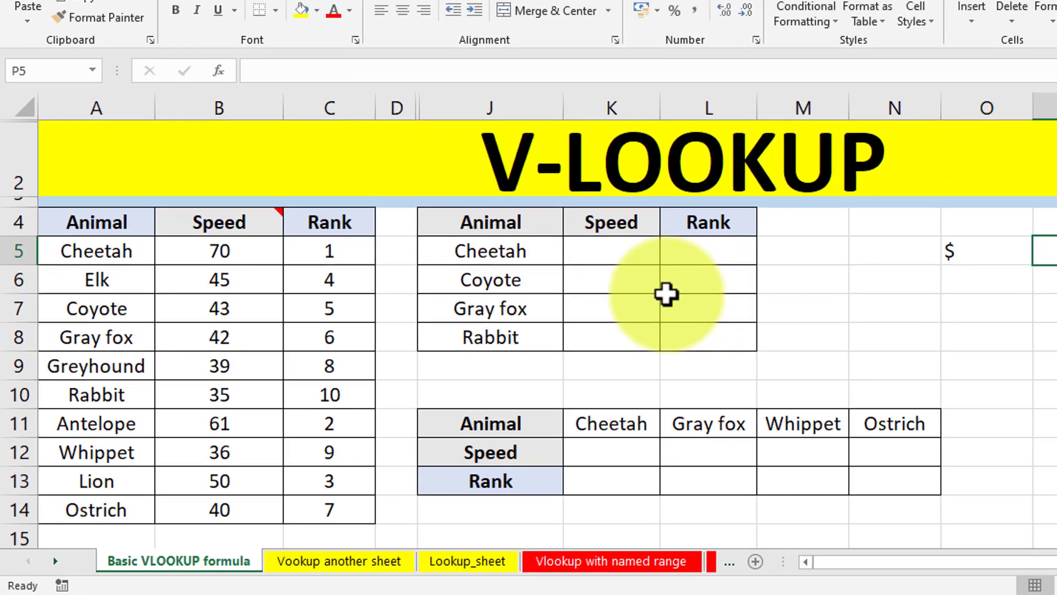
type("FIXED REFERENCE")
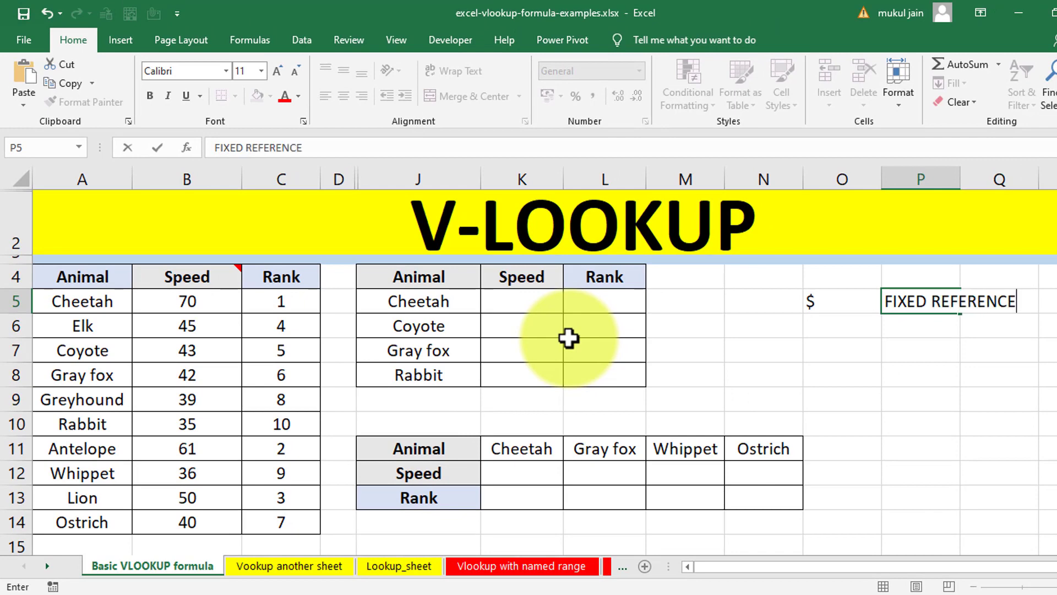
key("Return")
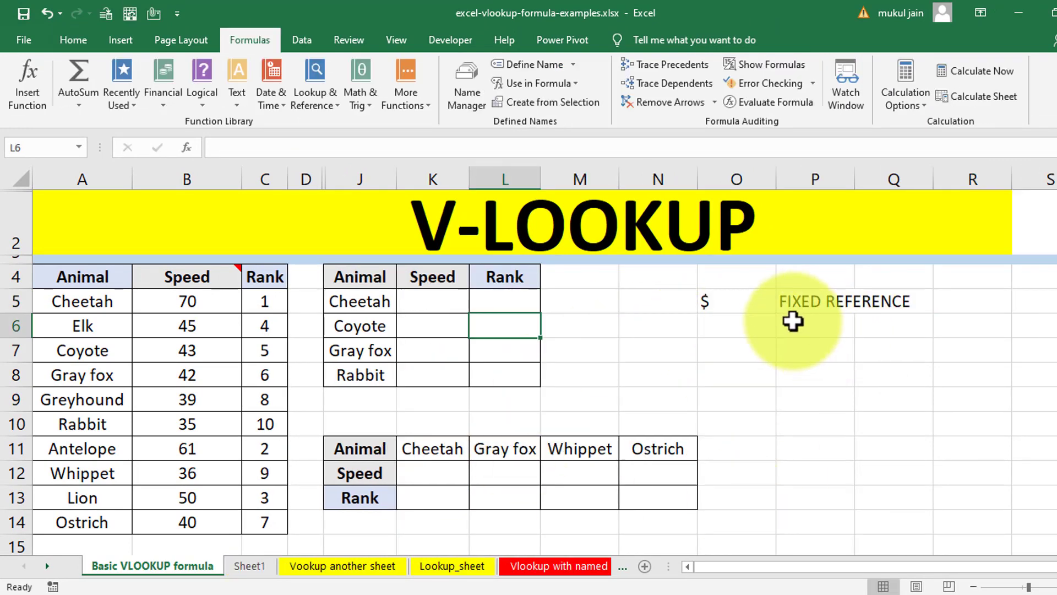
Step: Review the $ reference note and the list of lookup animals in J5:J8
left_click(791, 307)
left_click(708, 296)
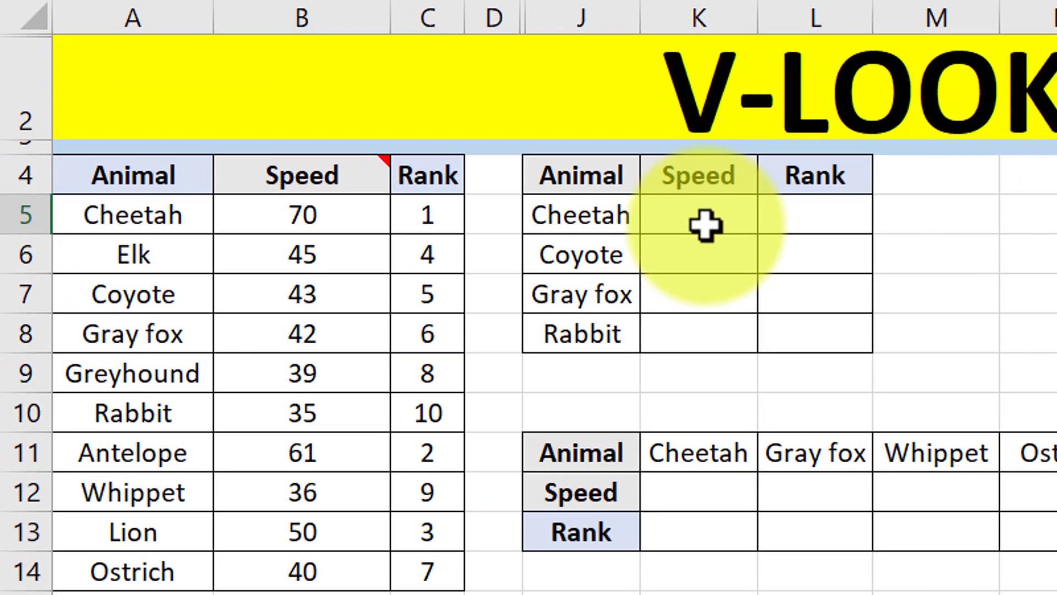
left_click(706, 225)
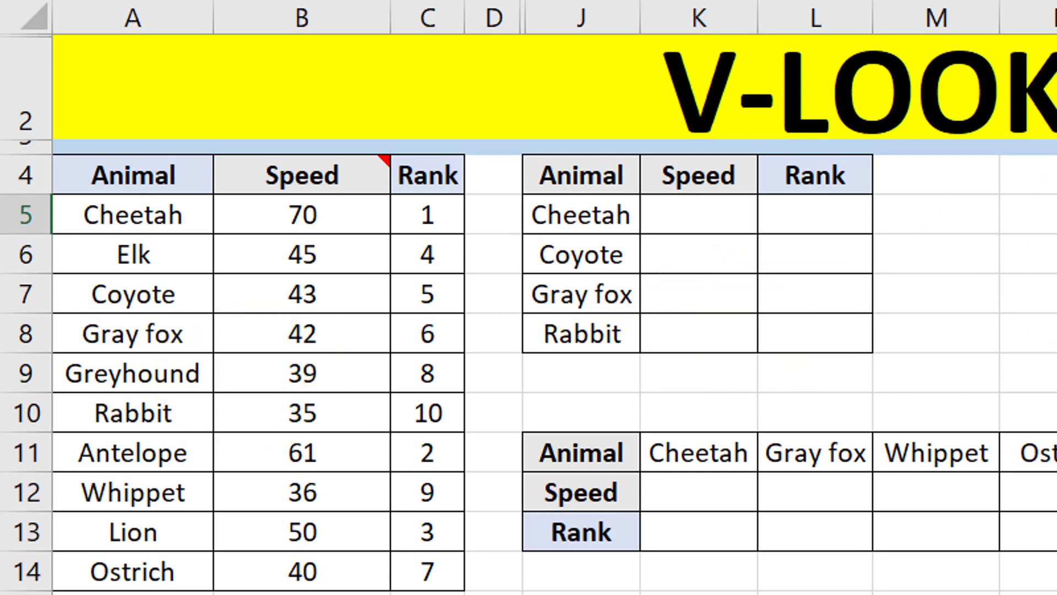
key("Left")
key("Left")
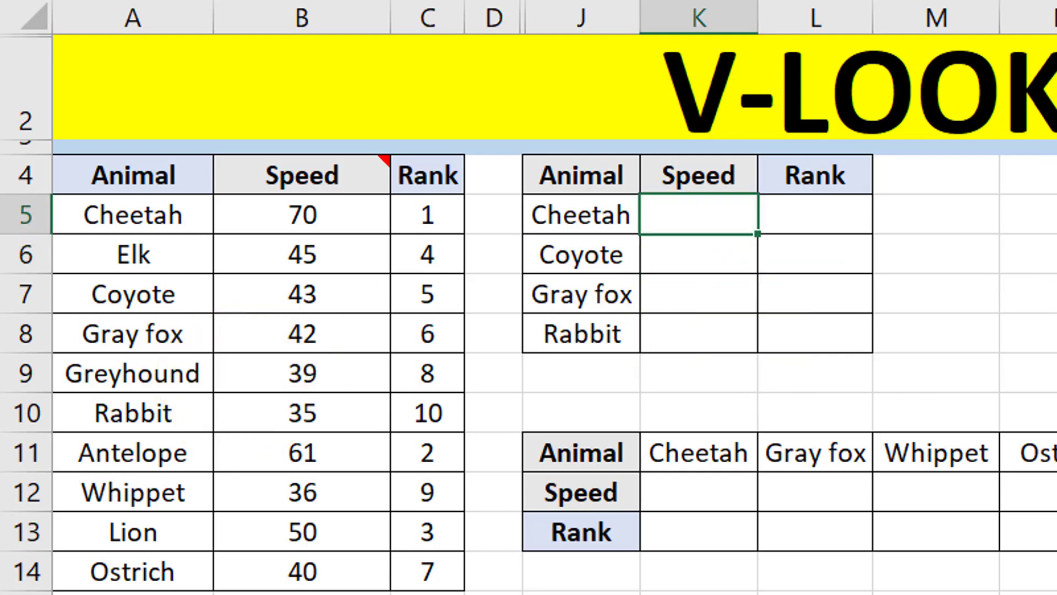
key("Down")
key("Down")
key("Down")
key("Up")
key("Up")
key("Up")
key("Down")
key("Down")
key("Down")
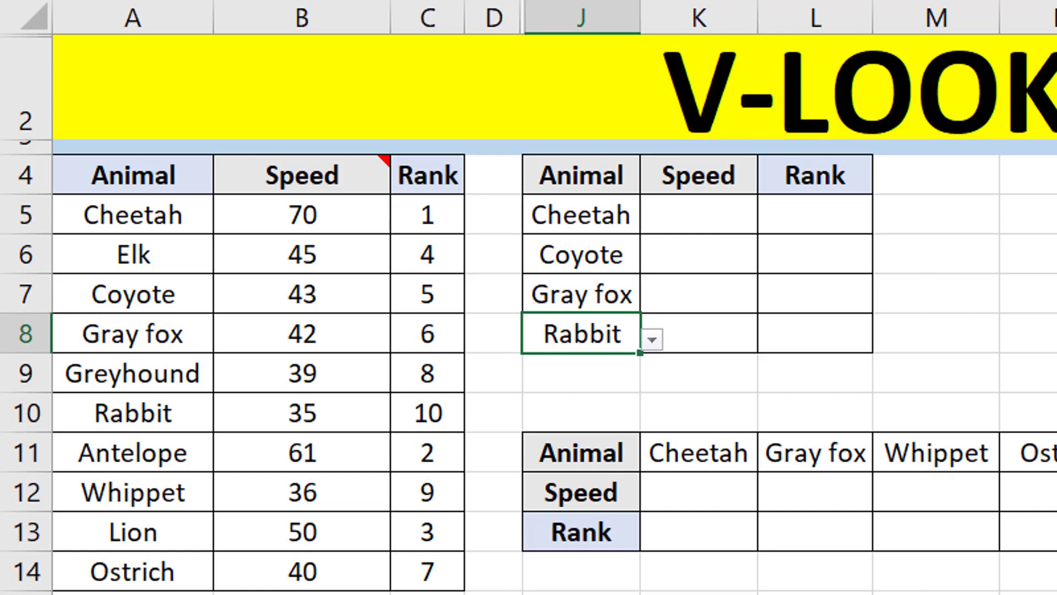
Step: Start a VLOOKUP formula in speed cell K5 with J5 as lookup value and A4:C14 as table array
key("Right")
key("Up")
key("Up")
key("Up")
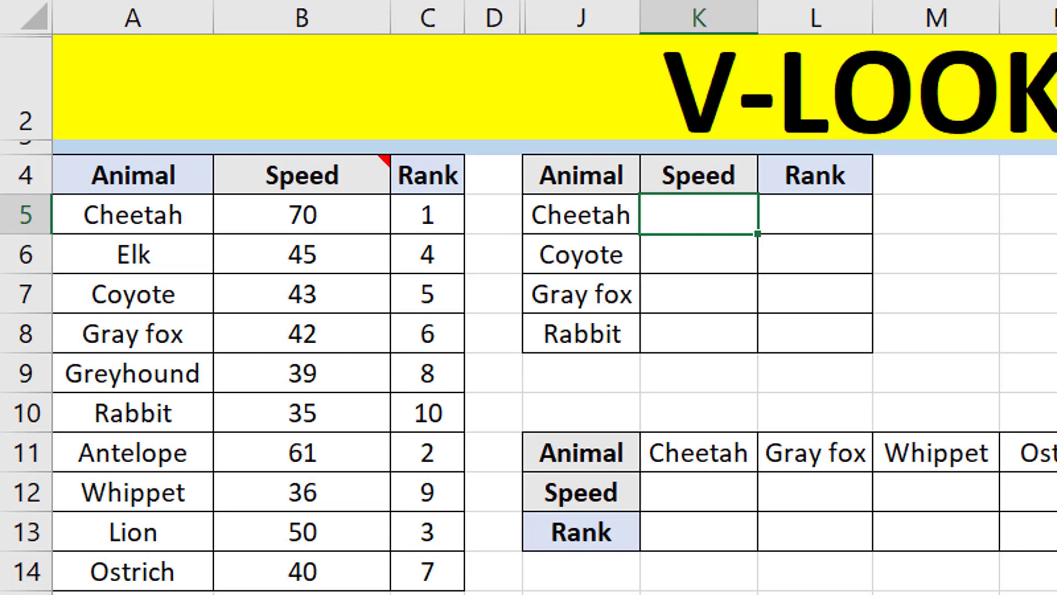
type("=VLOOKUP")
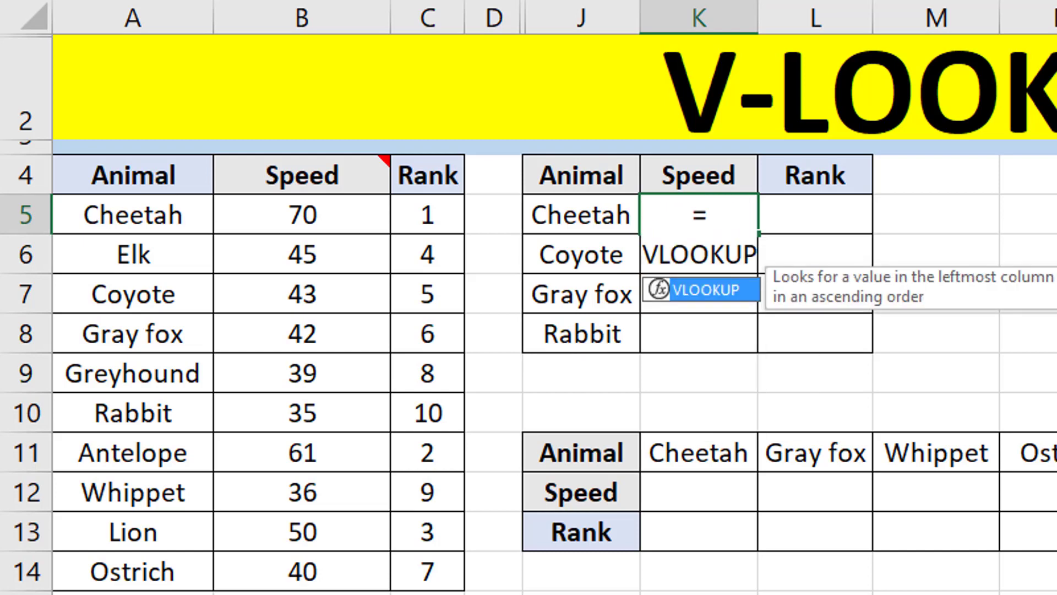
type("(")
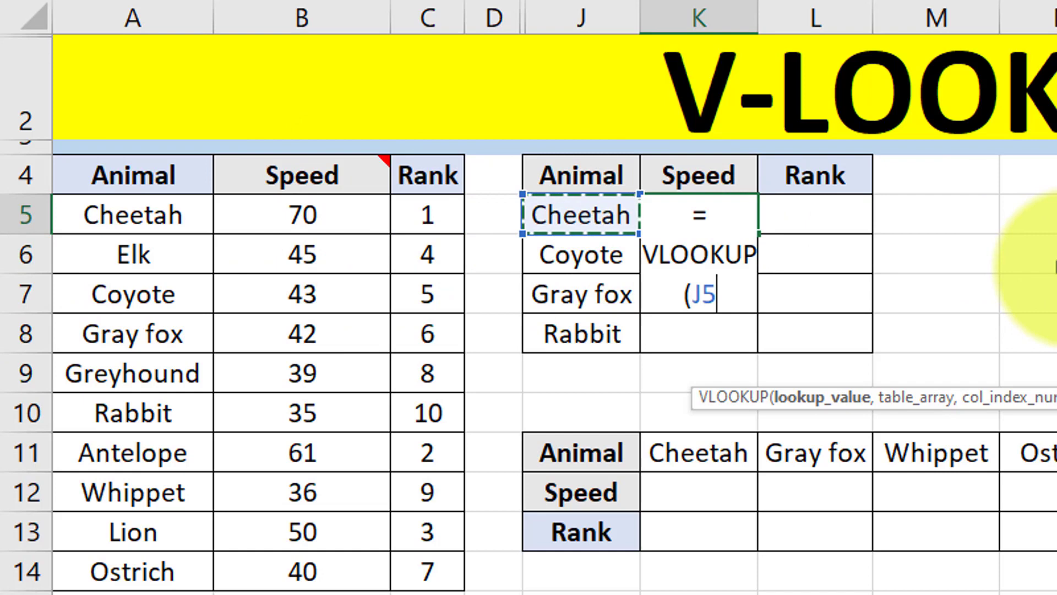
type(",")
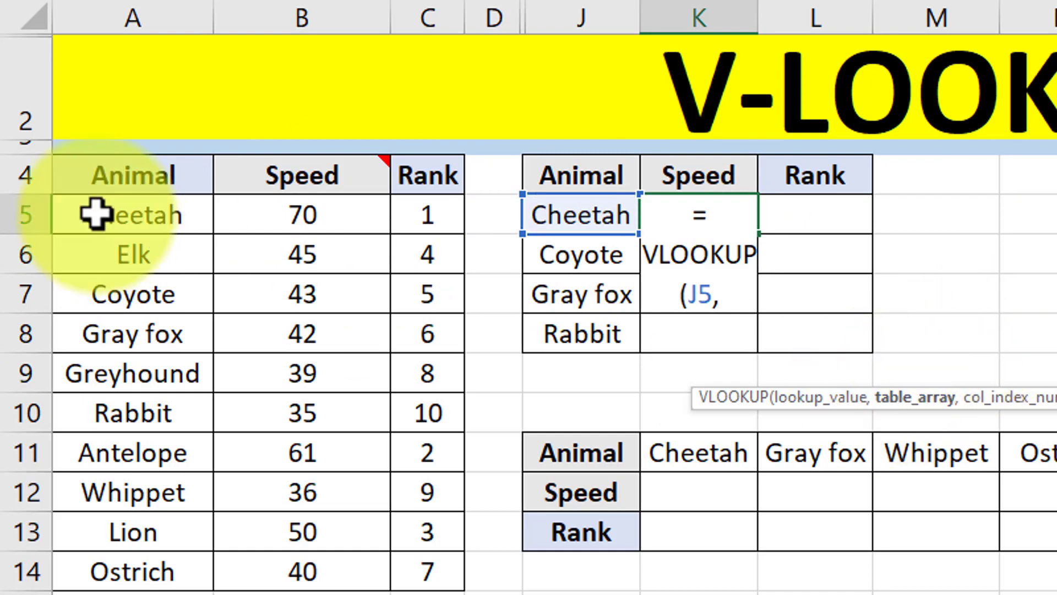
left_click_drag(104, 174, 406, 567)
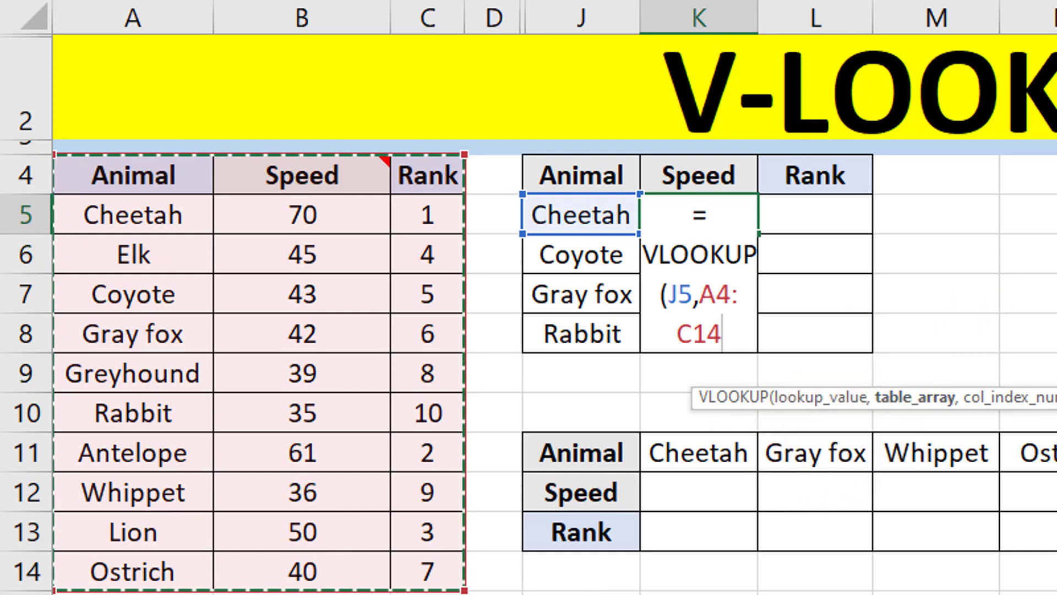
Step: Complete the K5 formula with column index 2 and FALSE for an exact match, and commit it
type(",2")
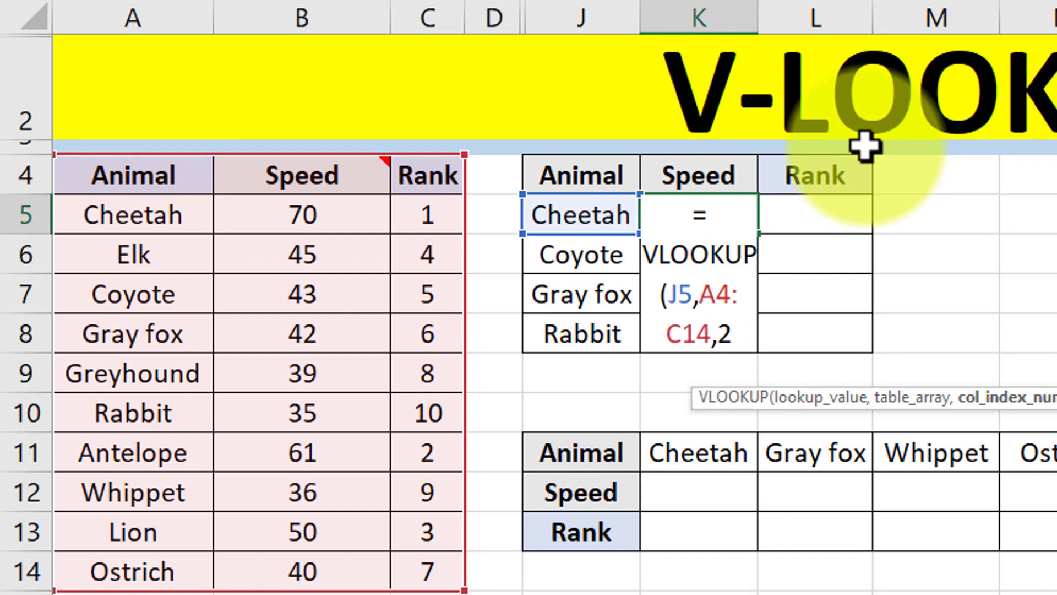
type(",")
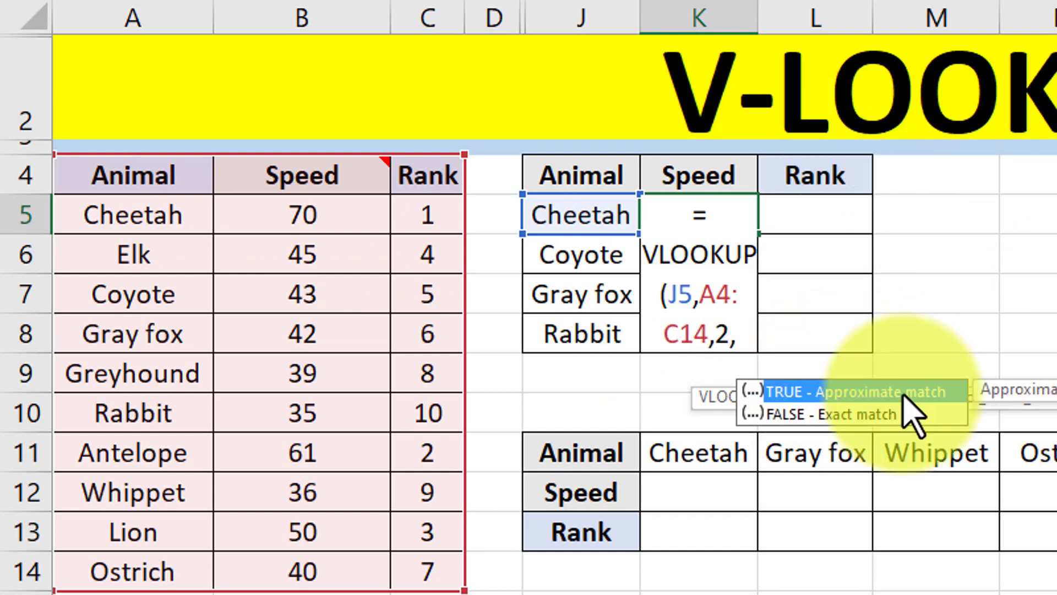
type("FALSE")
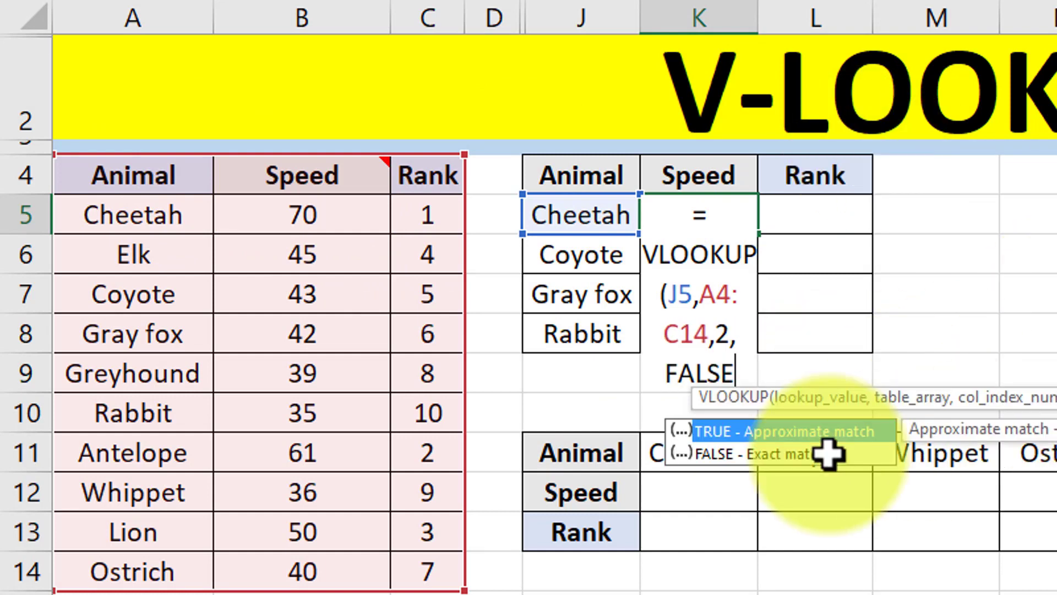
type(")")
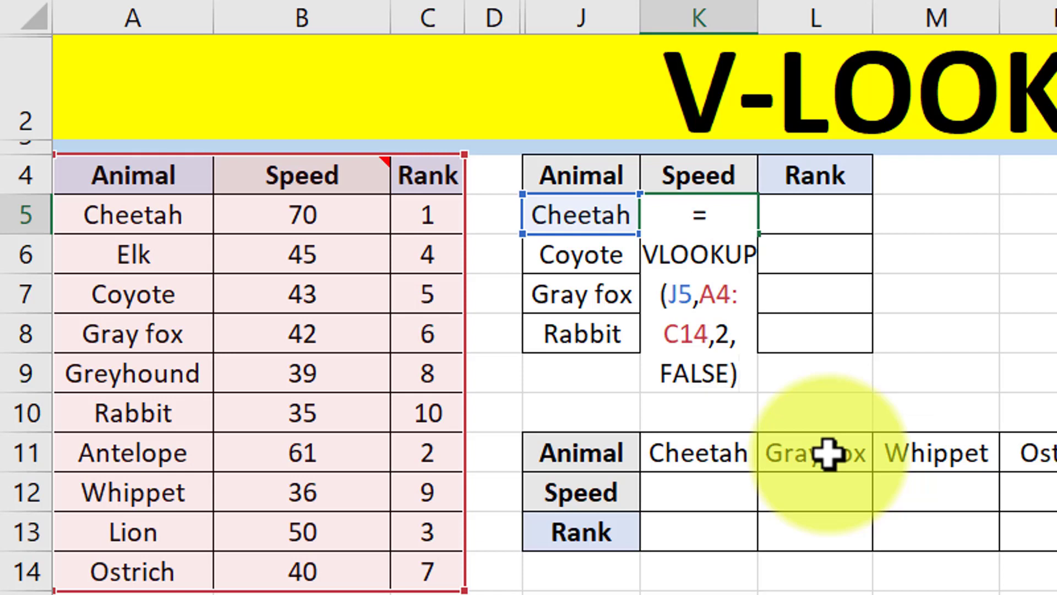
key("Return")
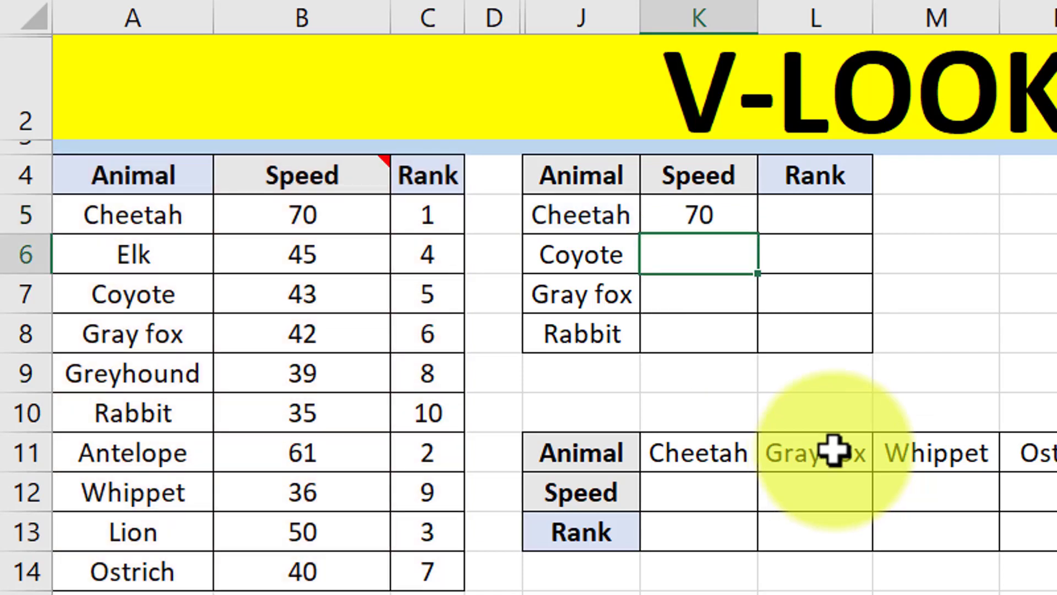
Step: Fill the K5 speed formula down through K8 for the remaining animals
left_click(704, 217)
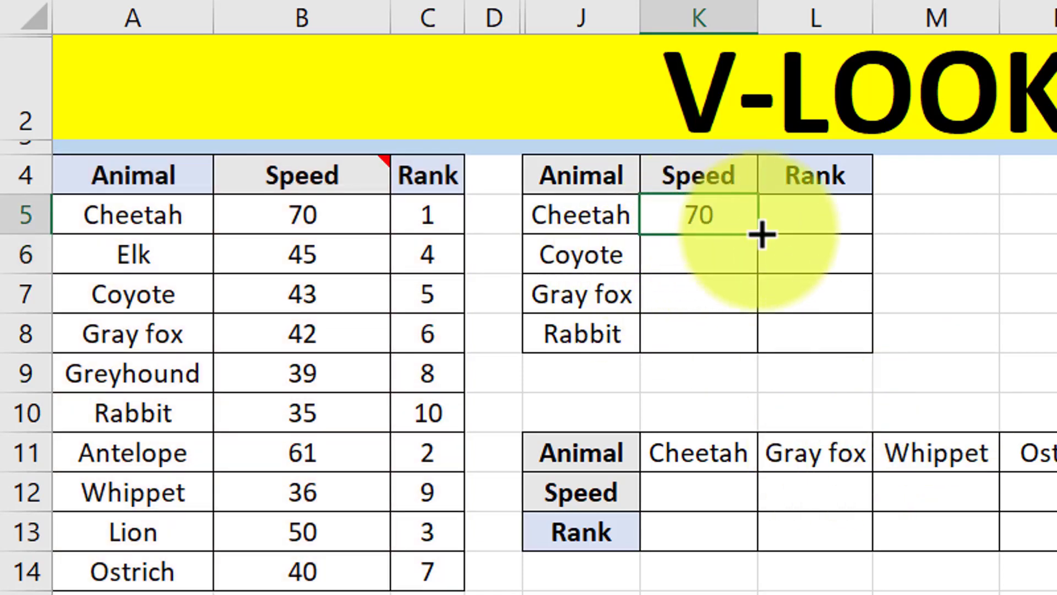
left_click_drag(758, 233, 758, 342)
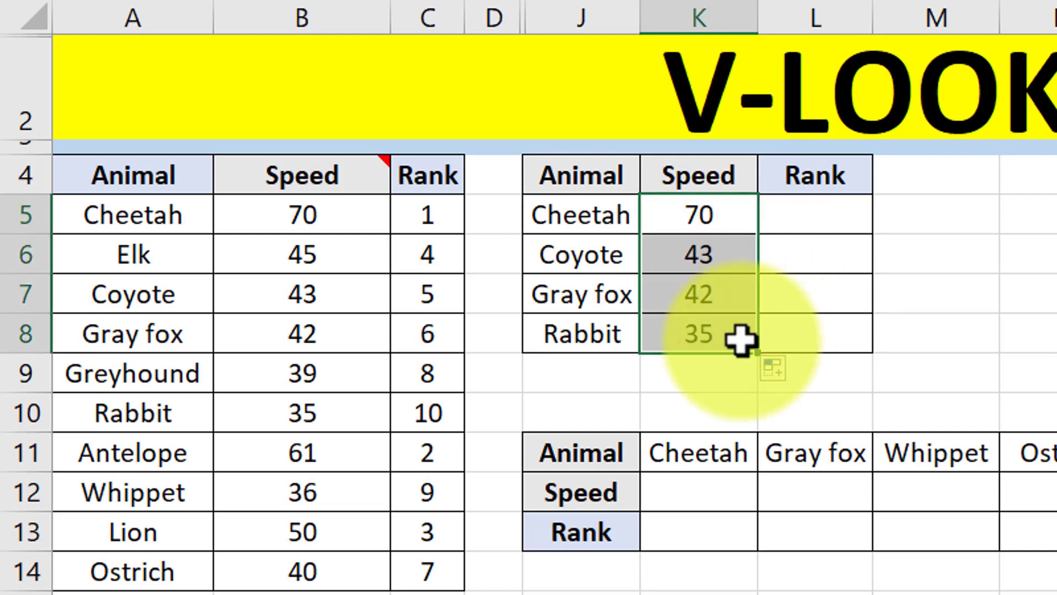
left_click_drag(700, 214, 704, 333)
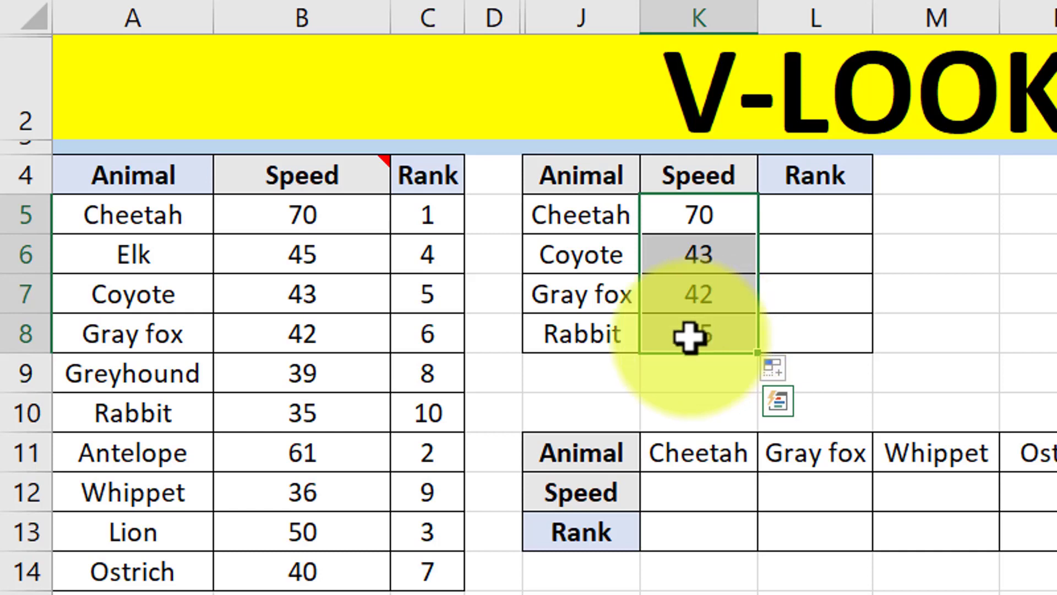
Step: Change the lookup animal in J8 to Cheetah
left_click(601, 337)
left_click(652, 337)
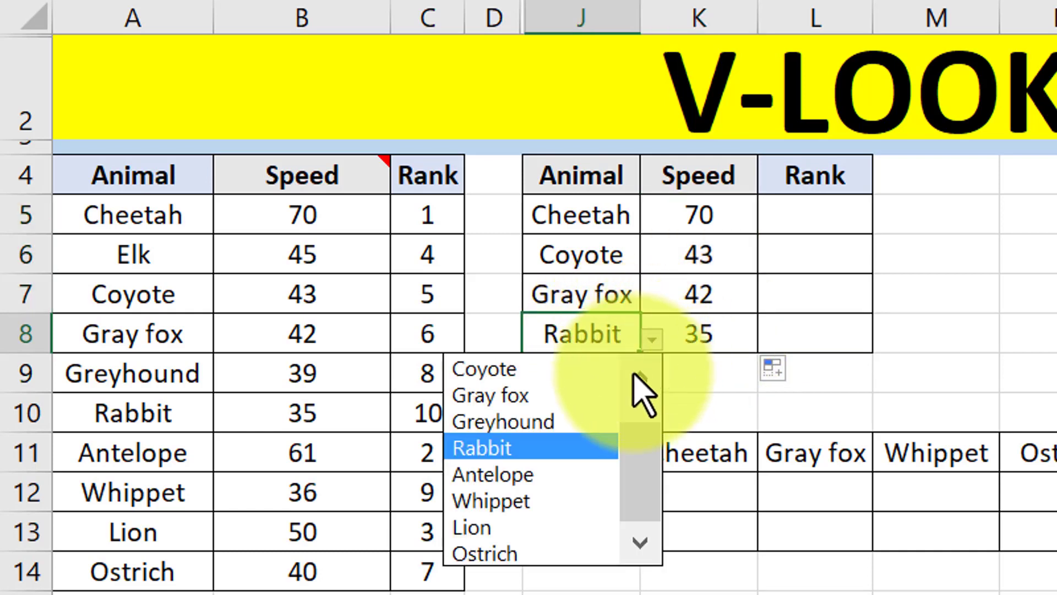
left_click_drag(642, 439, 646, 407)
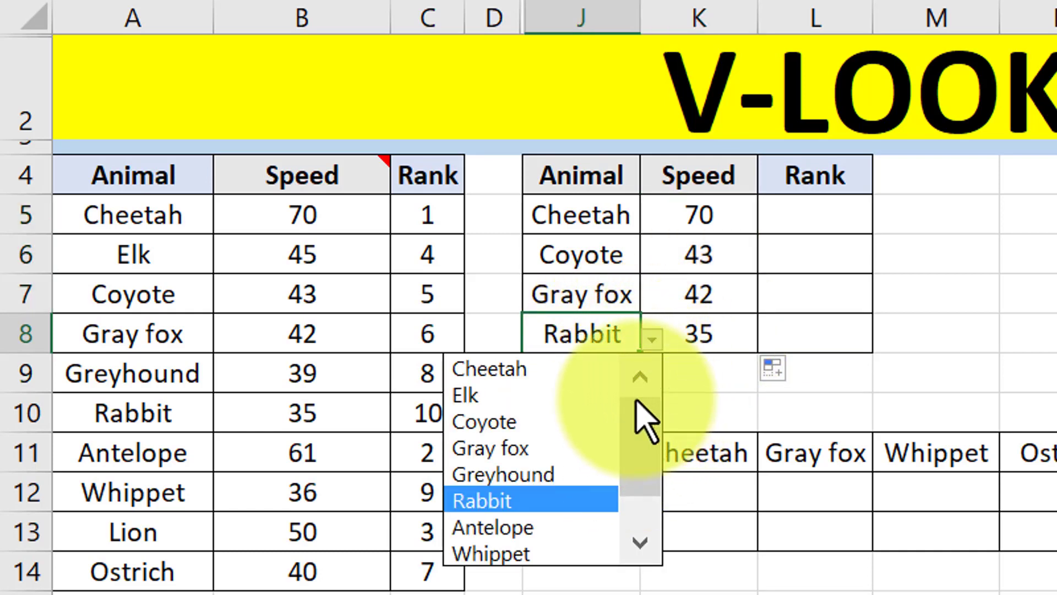
left_click(567, 369)
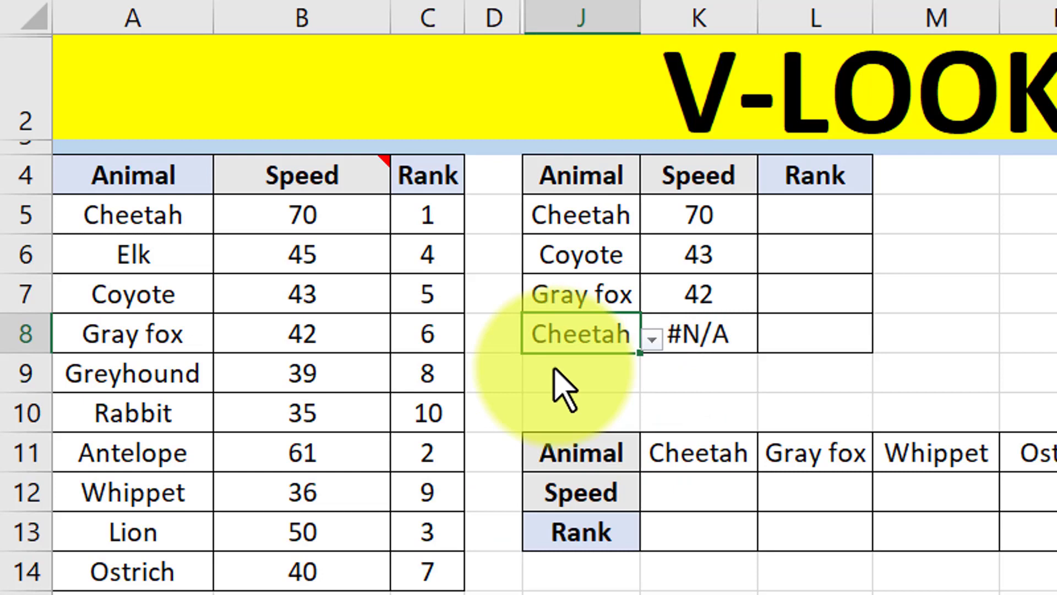
Step: Inspect the table array references in the speed formulas of K8, K7 and K6
left_click(681, 334)
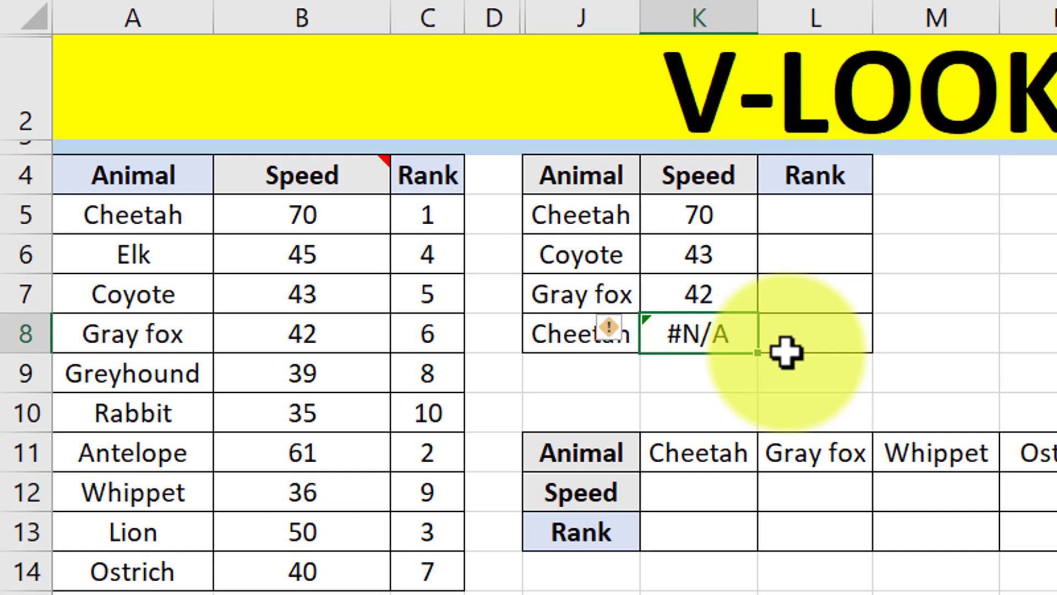
key("F2")
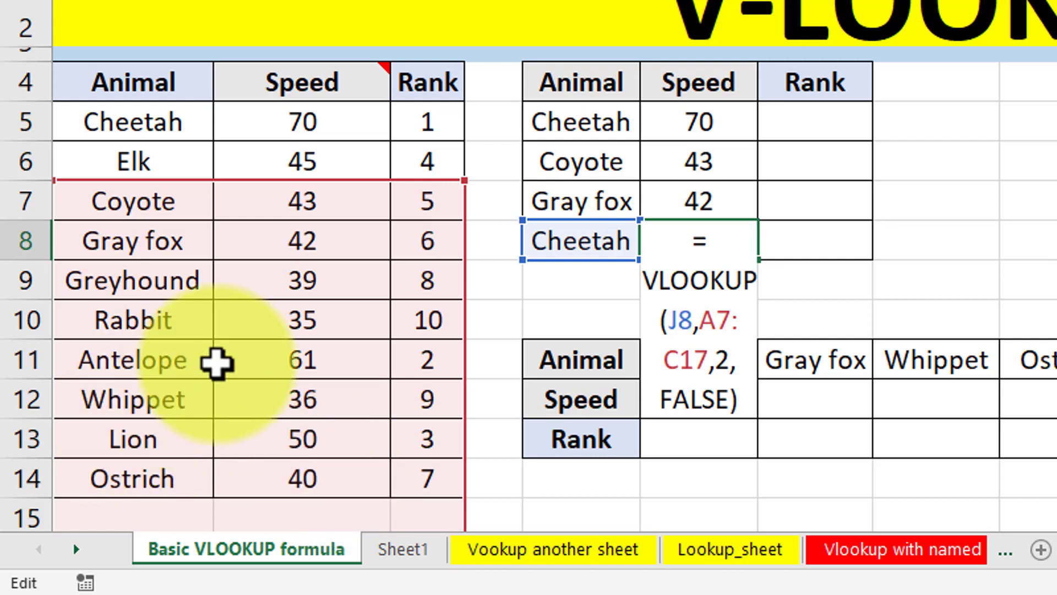
key("ctrl+Return")
key("Up")
key("F2")
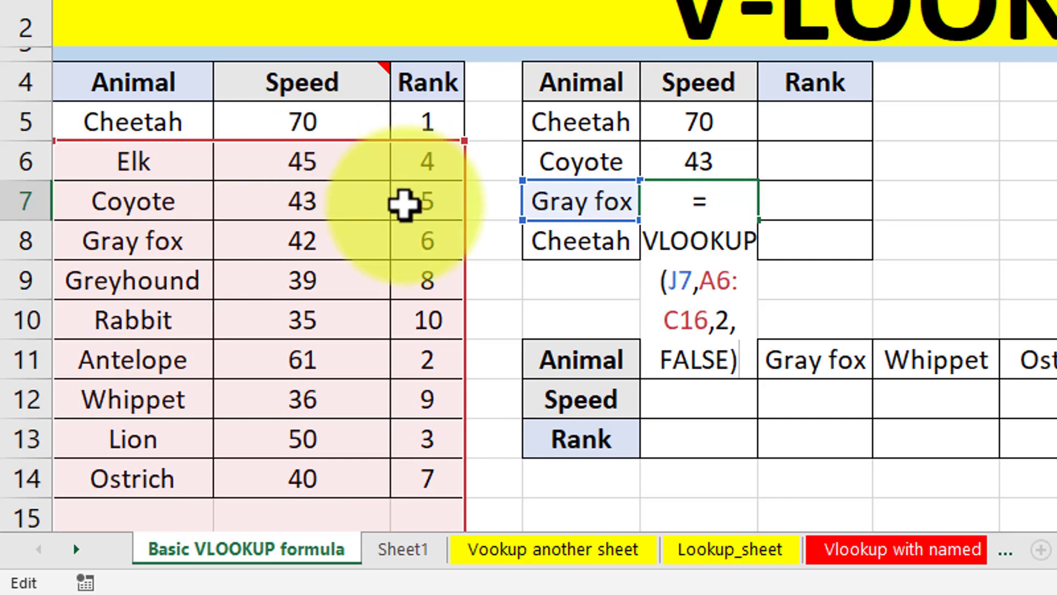
key("ctrl+Return")
key("Up")
key("F2")
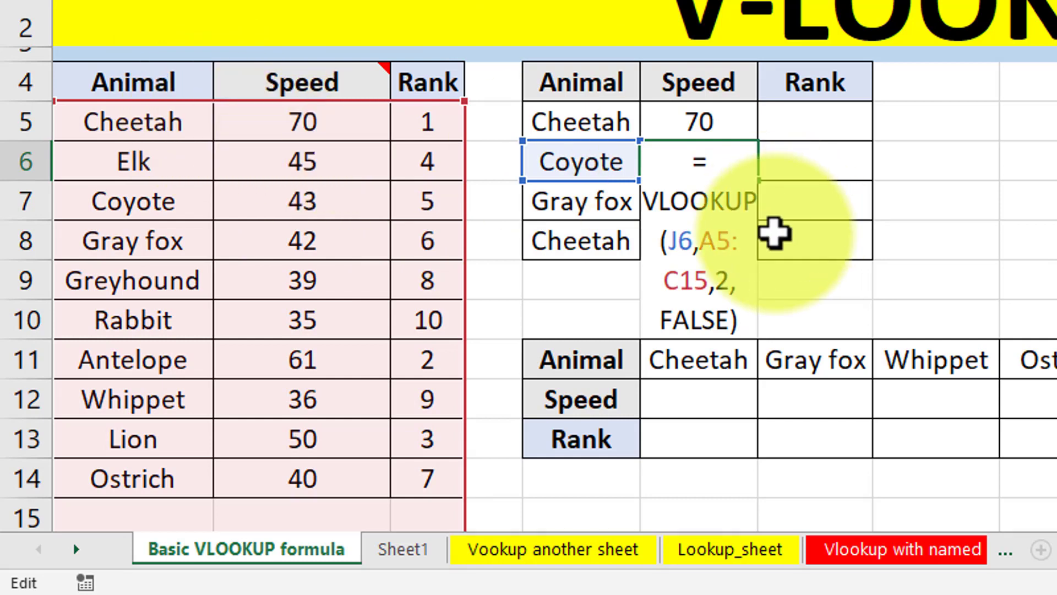
key("ctrl+Return")
Step: Recheck the K7 formula and reopen the K8 formula to examine its table array
key("Down")
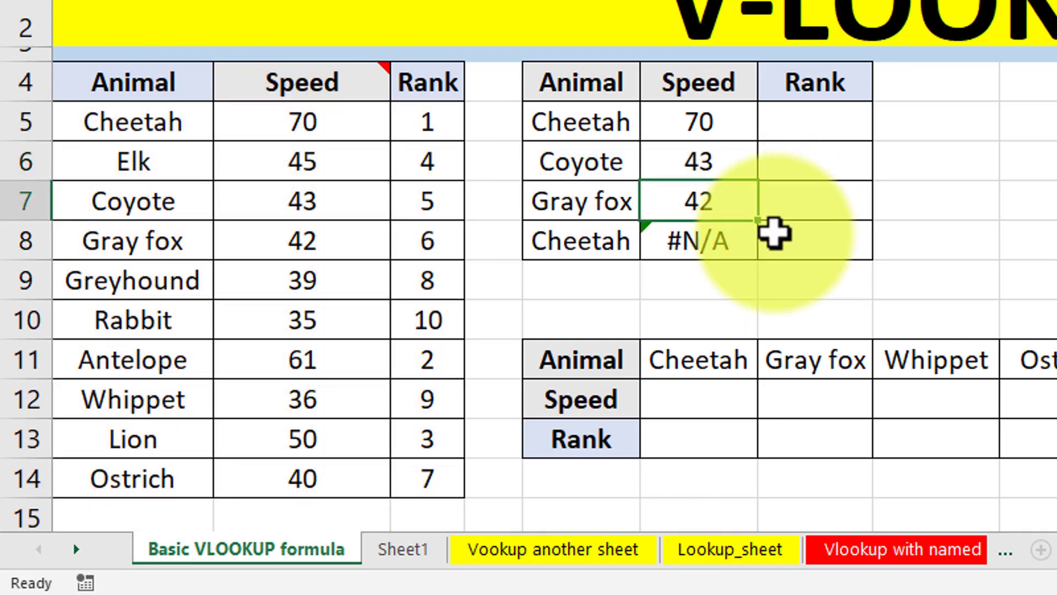
key("F2")
key("Return")
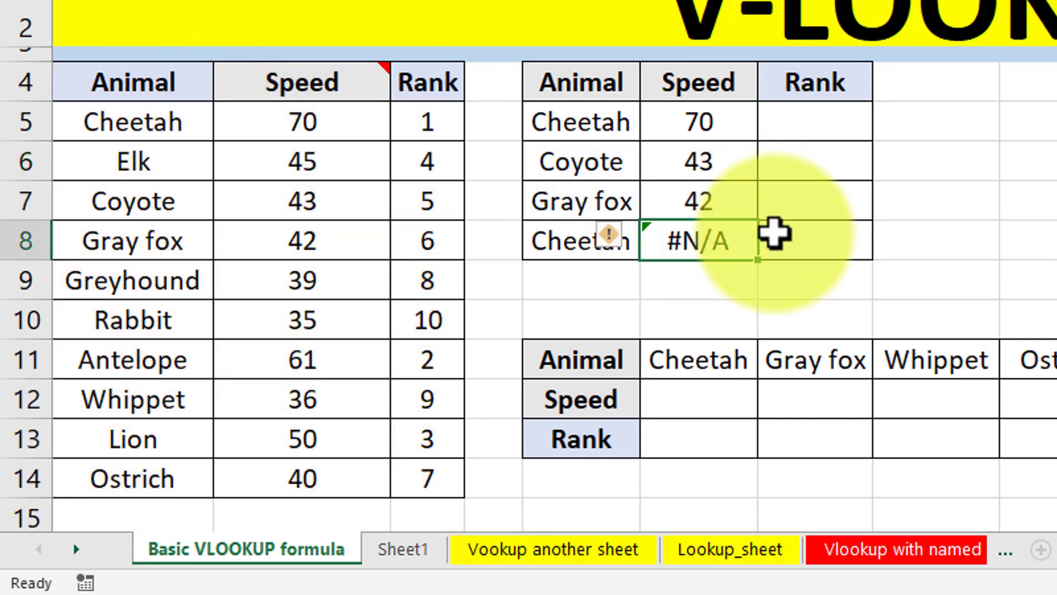
key("F2")
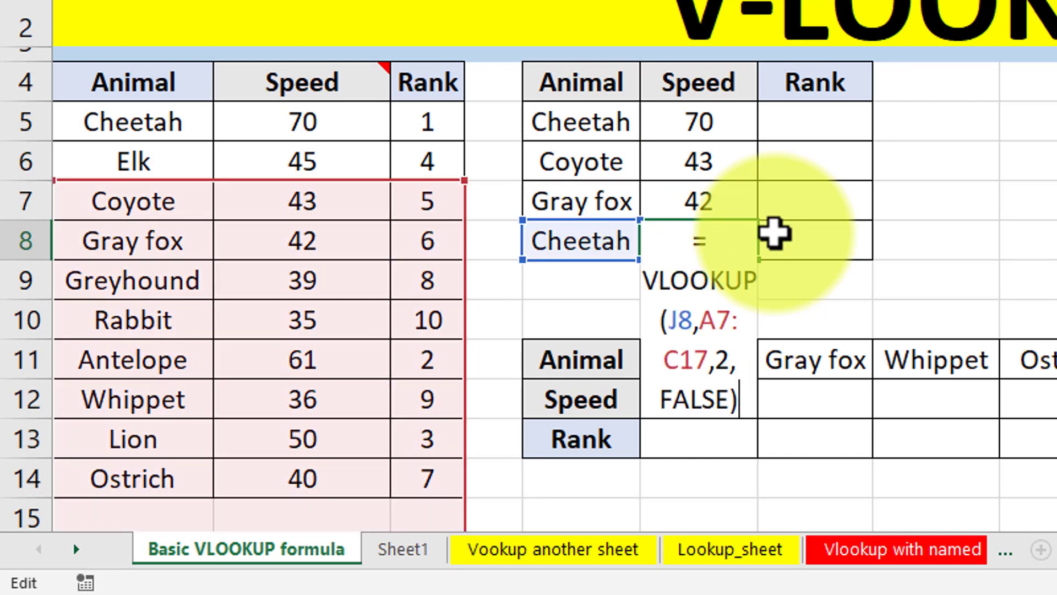
Step: Compare the table array references in the speed formulas of K5 and K6
key("Escape")
key("Up")
key("Up")
key("Up")
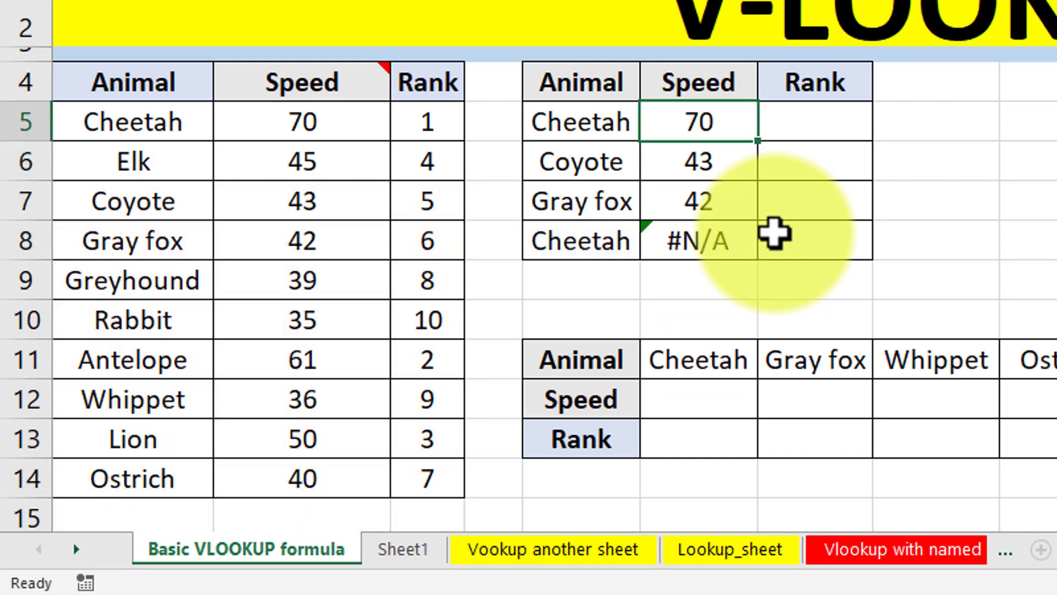
key("F2")
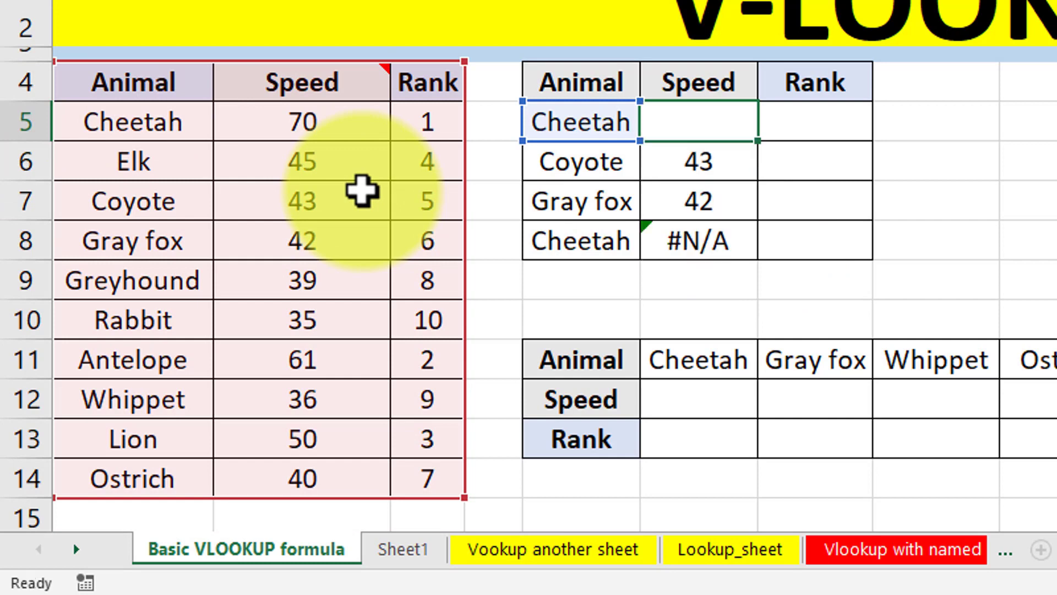
key("Return")
key("F2")
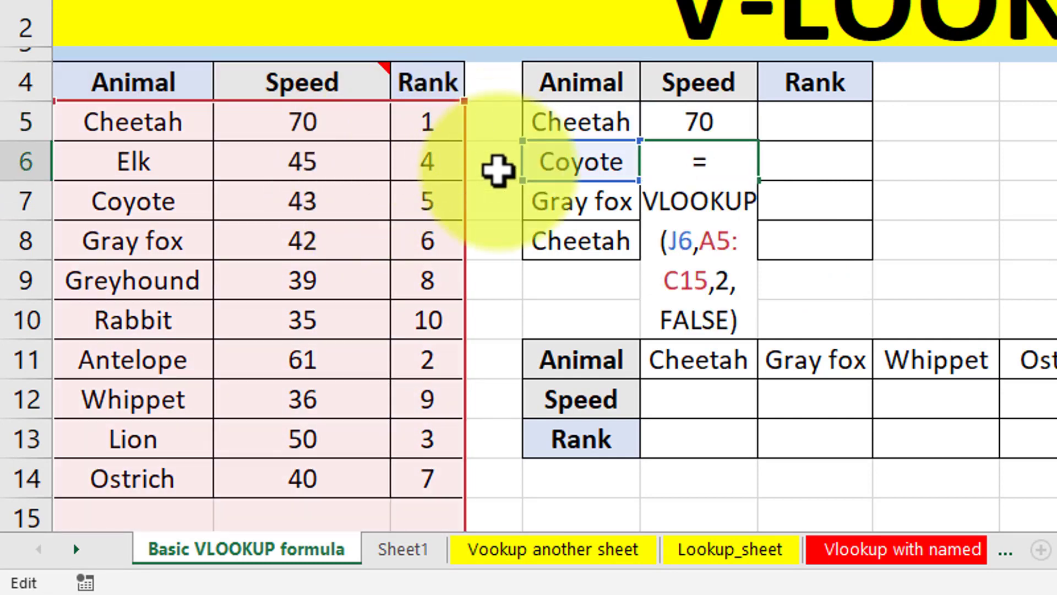
key("Escape")
key("Delete")
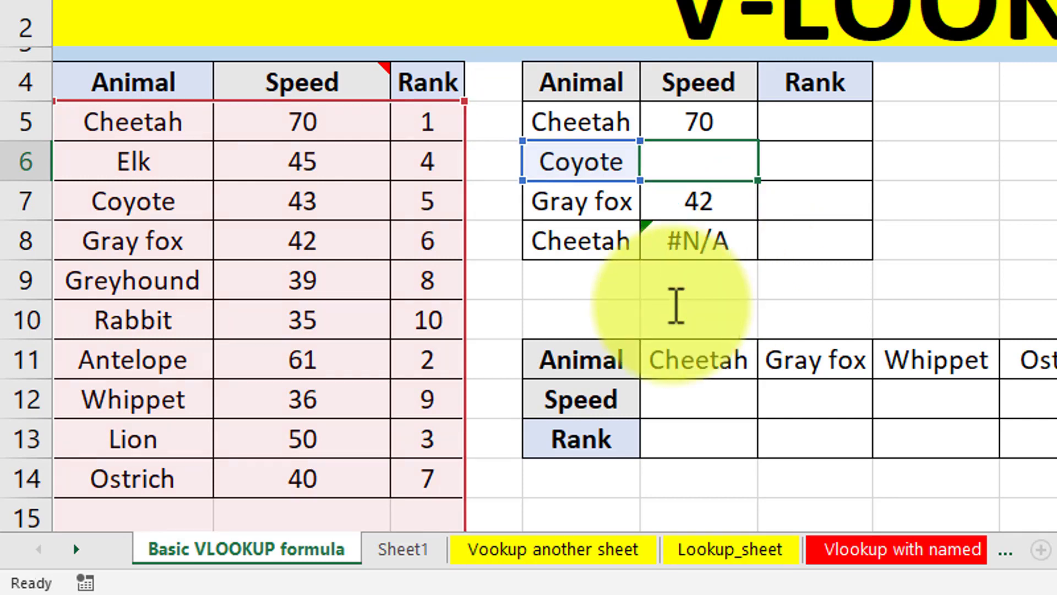
key("ctrl+z")
key("Up")
key("F2")
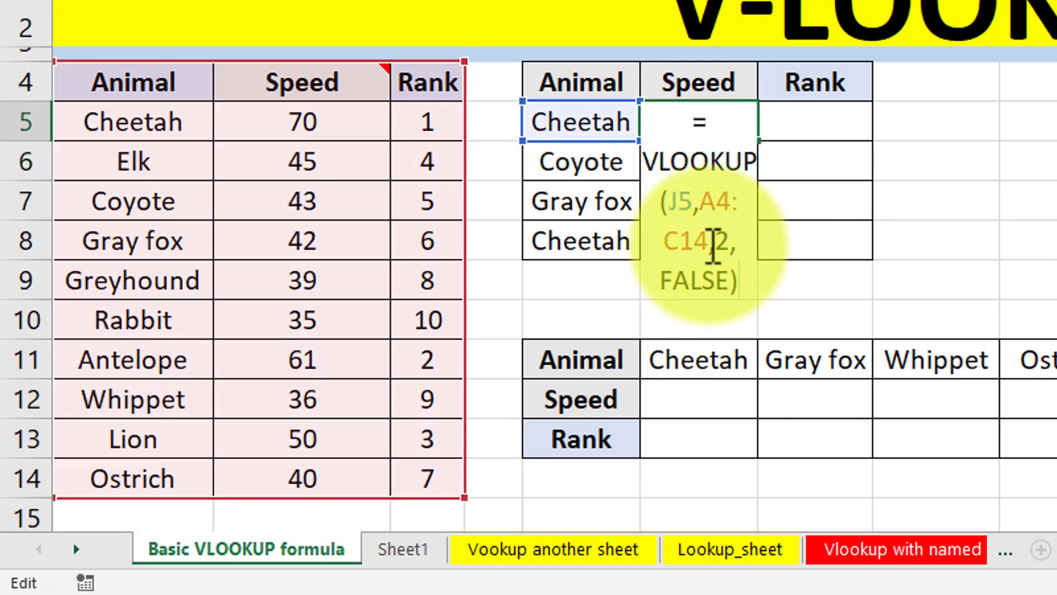
key("Escape")
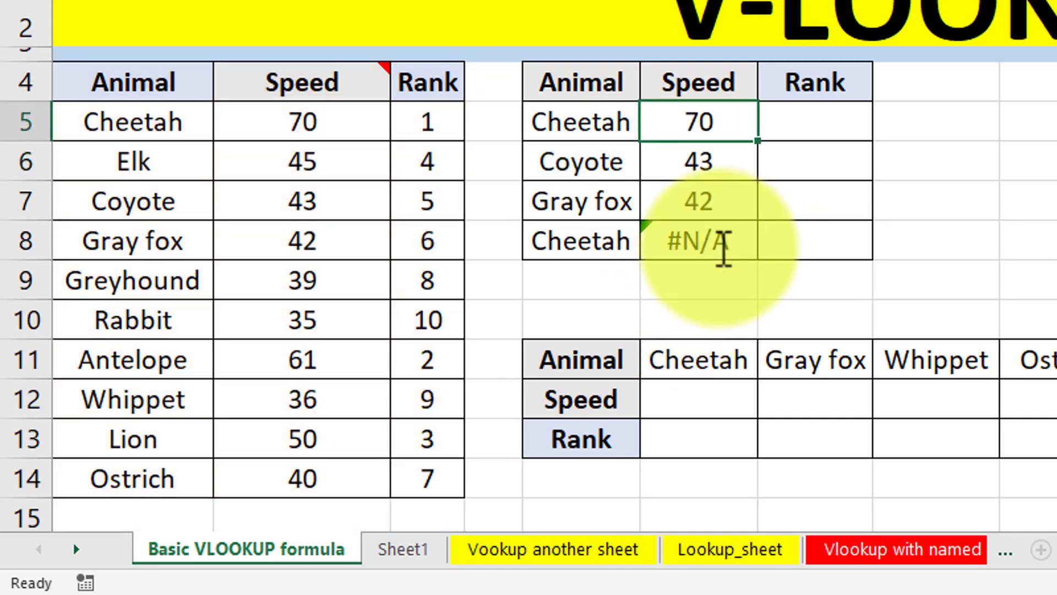
Step: Make the table array absolute as $A$4:$C$14 in the K5 formula and fill it down through K8
key("F2")
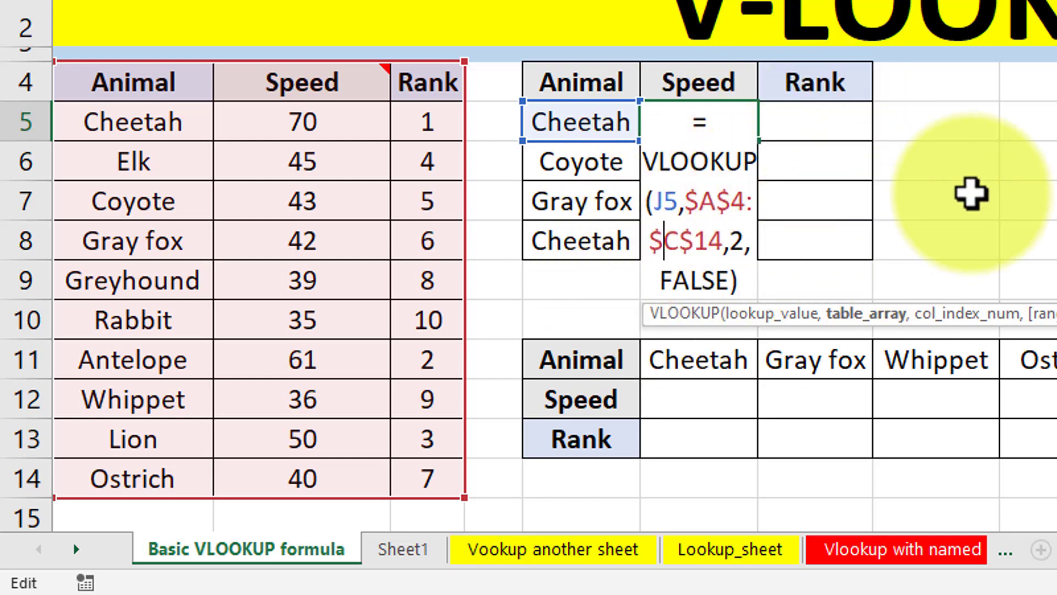
key("Return")
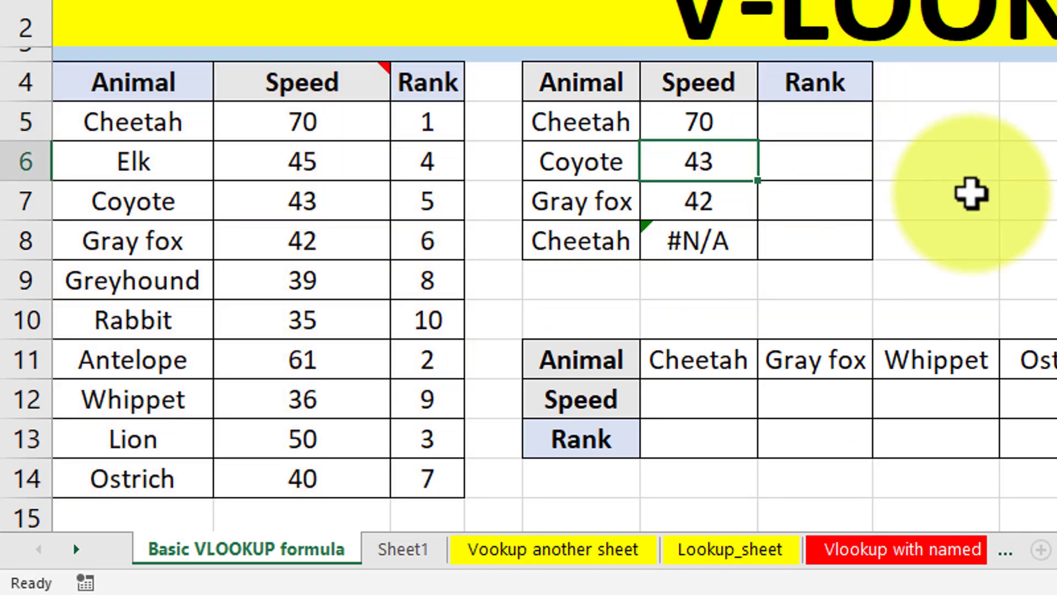
left_click(718, 130)
left_click_drag(756, 141, 750, 251)
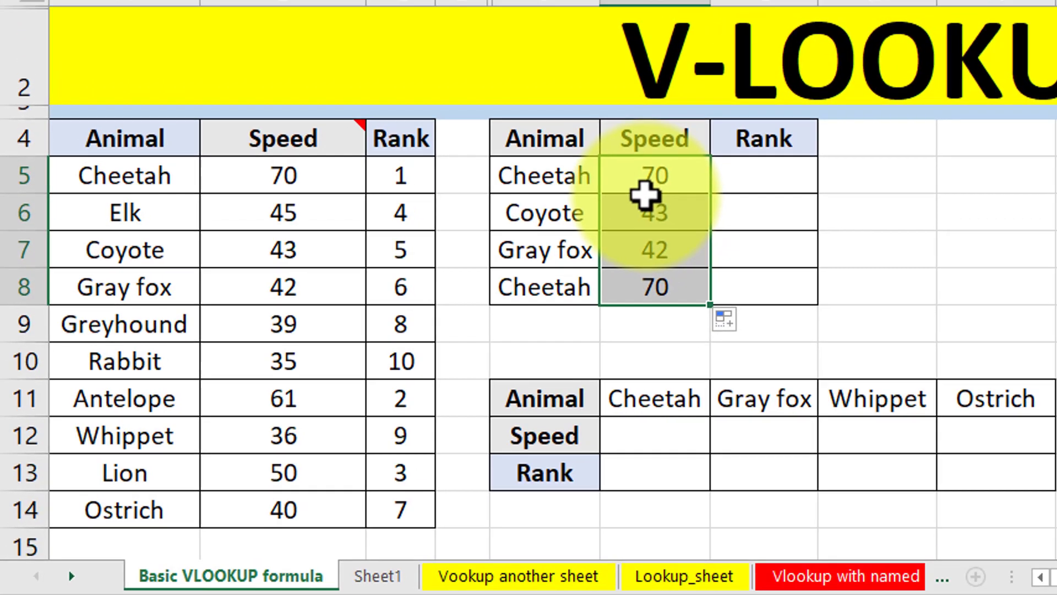
Step: Copy the text of the K5 speed formula into the rank cell L5, keeping its references unchanged
left_click(658, 181)
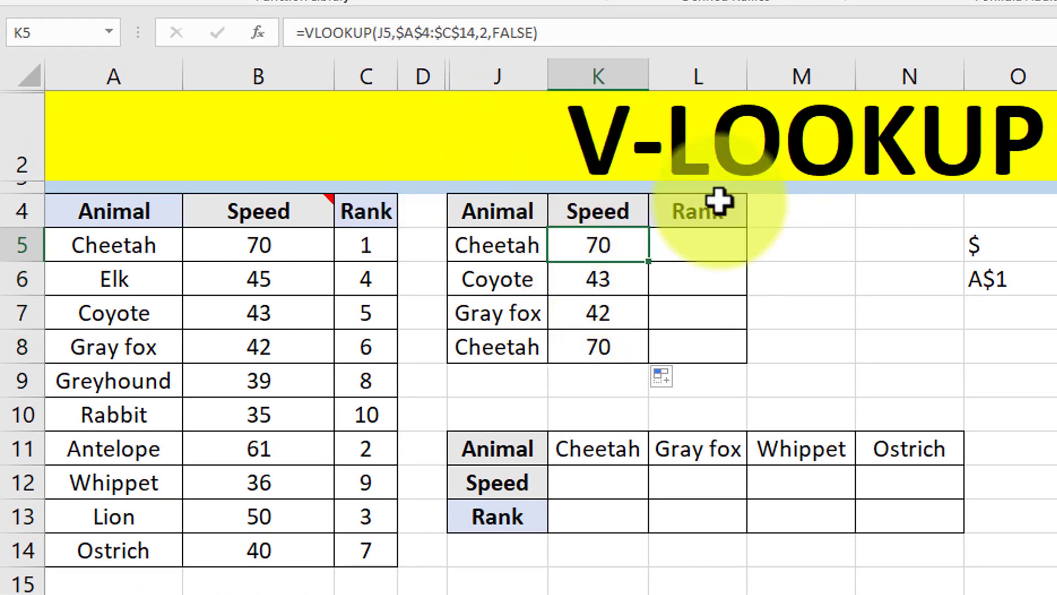
left_click_drag(553, 32, 184, 16)
key("ctrl+c")
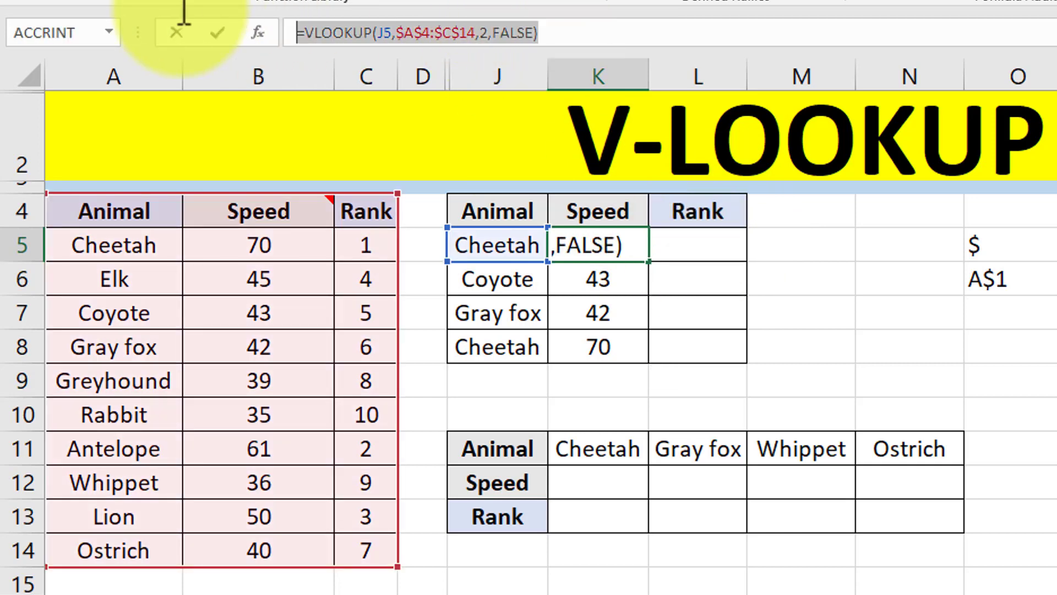
key("Escape")
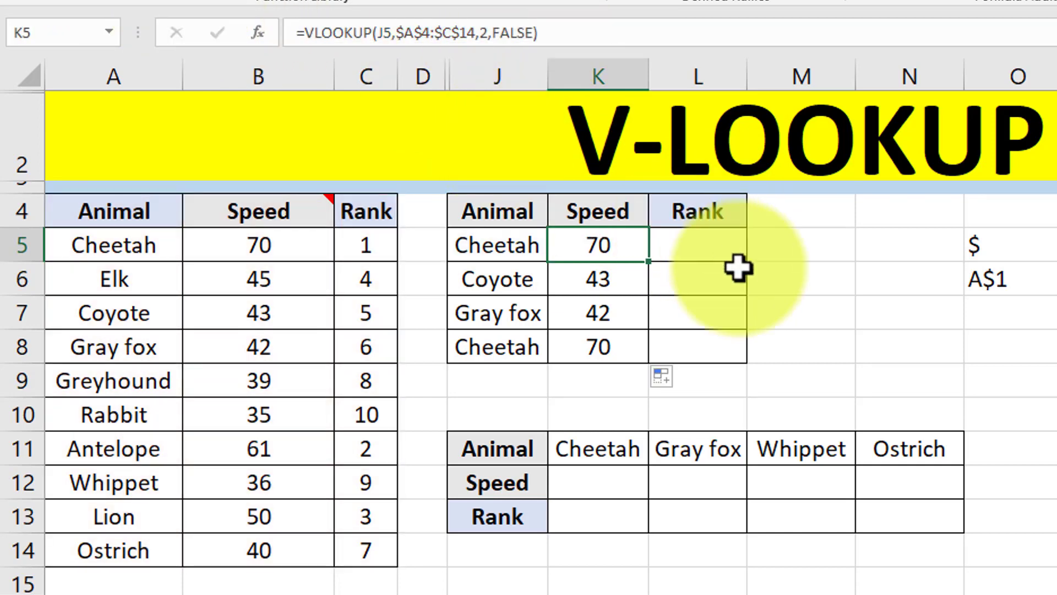
left_click(713, 248)
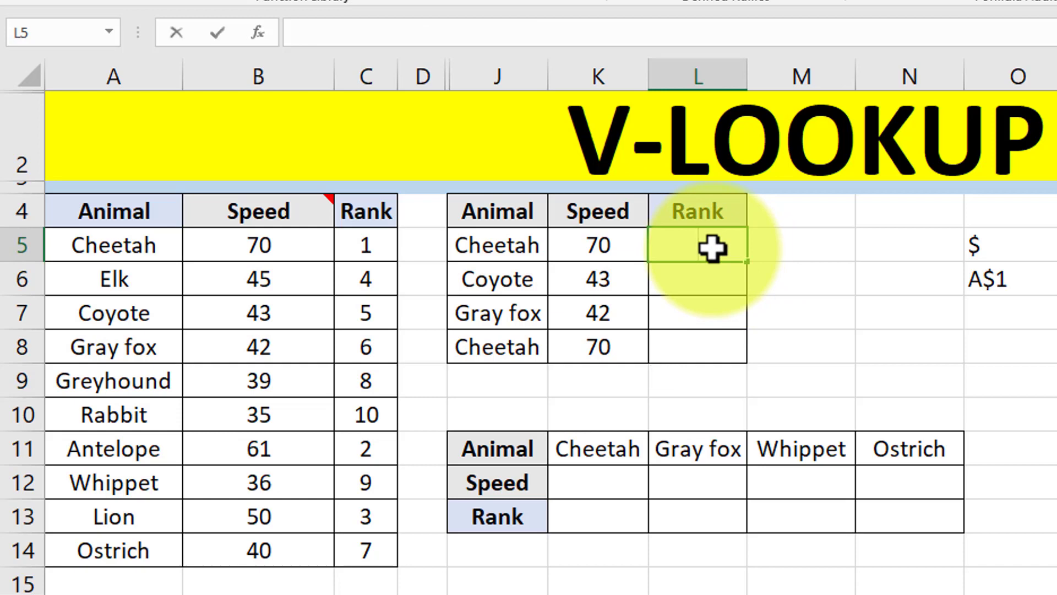
double_click(713, 248)
key("ctrl+v")
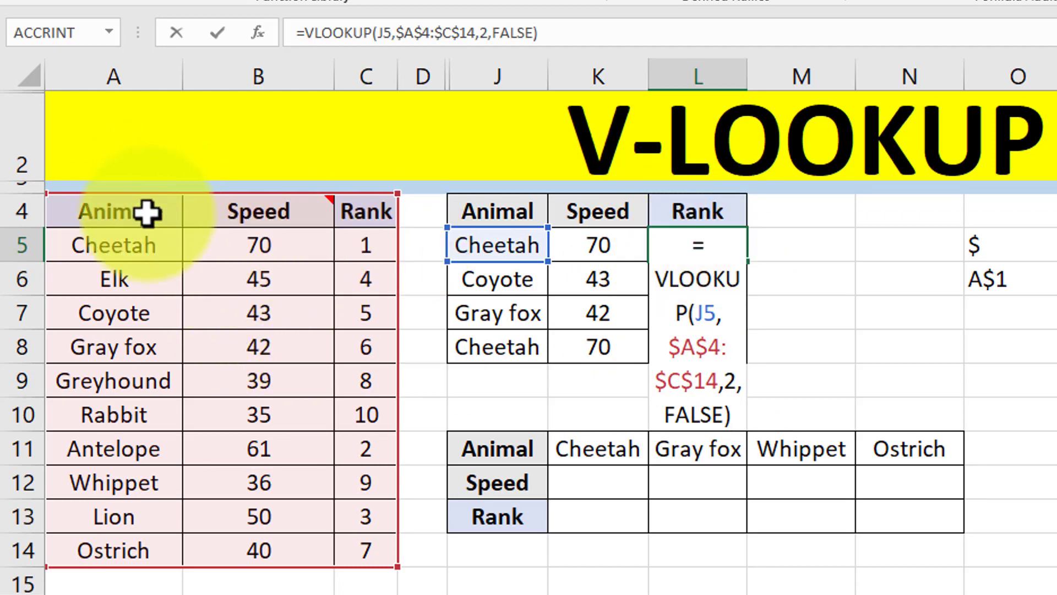
Step: Change the column index in L5 to 3 and fill the rank formula down through L8
left_click(737, 386)
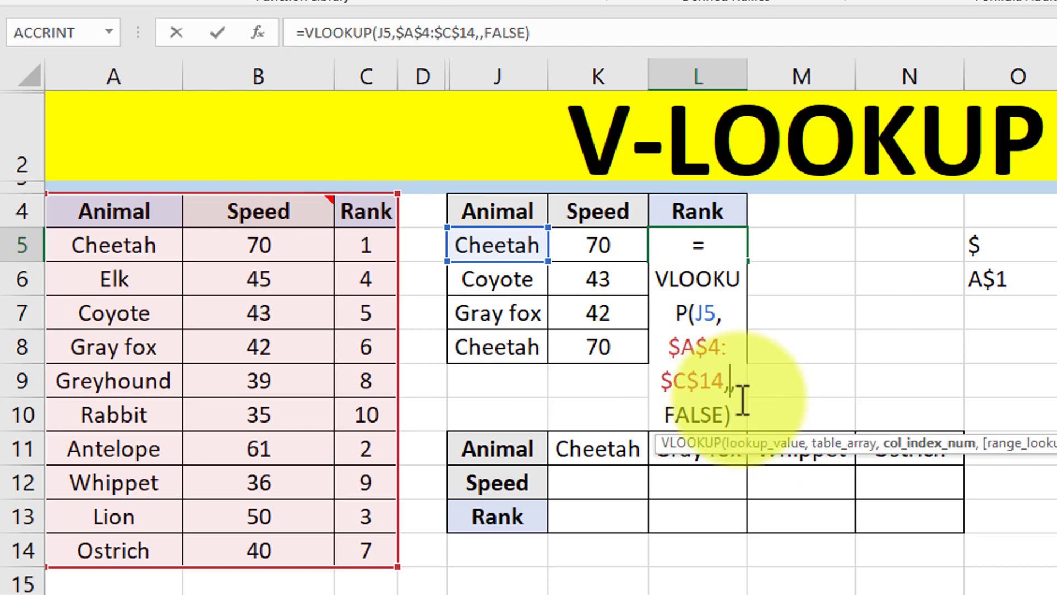
key("Return")
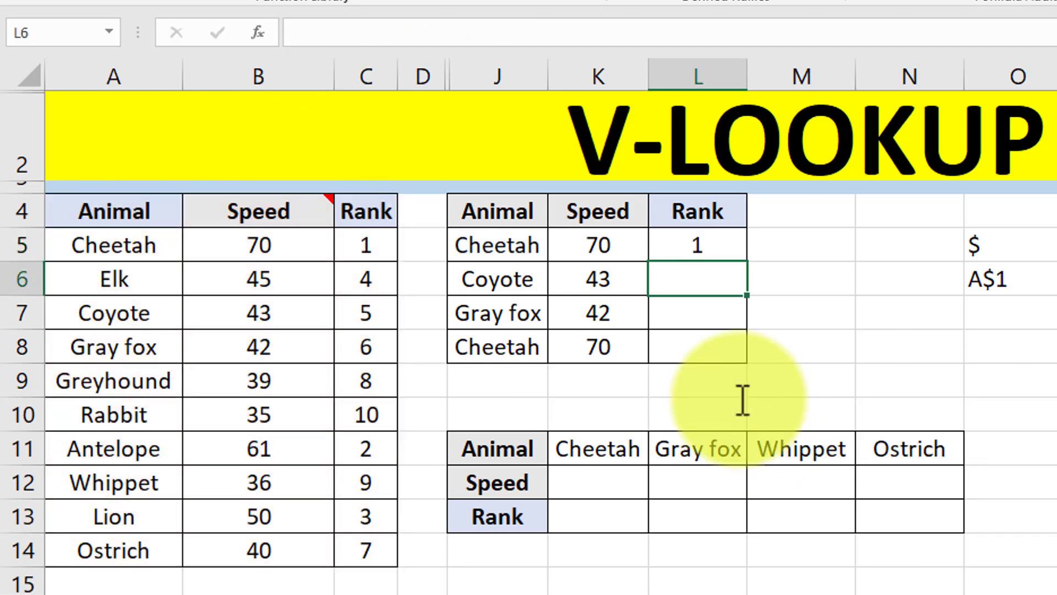
left_click(738, 252)
left_click_drag(745, 259, 723, 374)
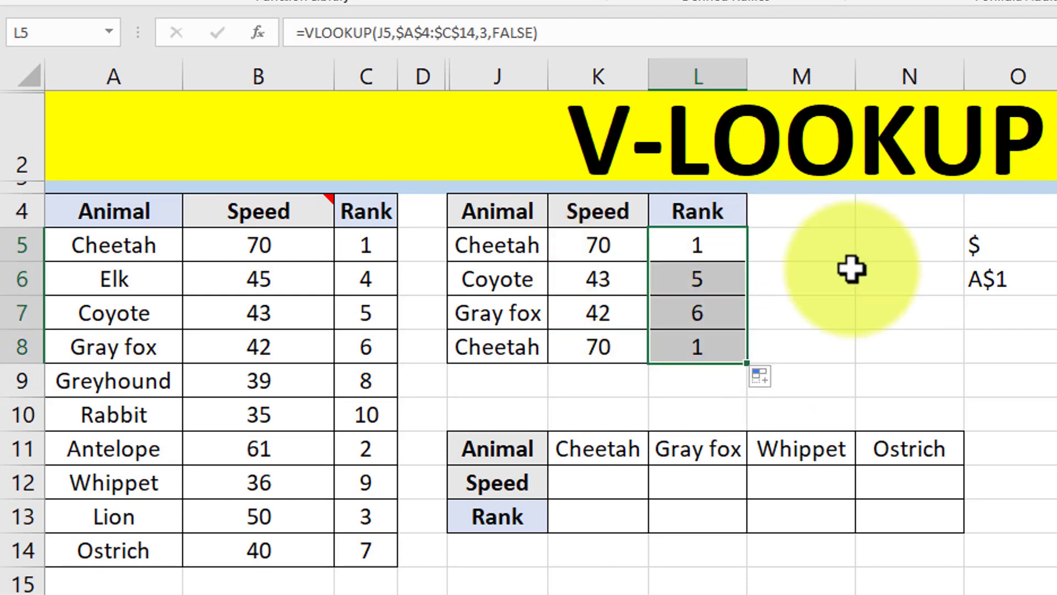
Step: Add a shortcut note with F2 in O7 and EDIT FORMULA in P7
left_click(1001, 319)
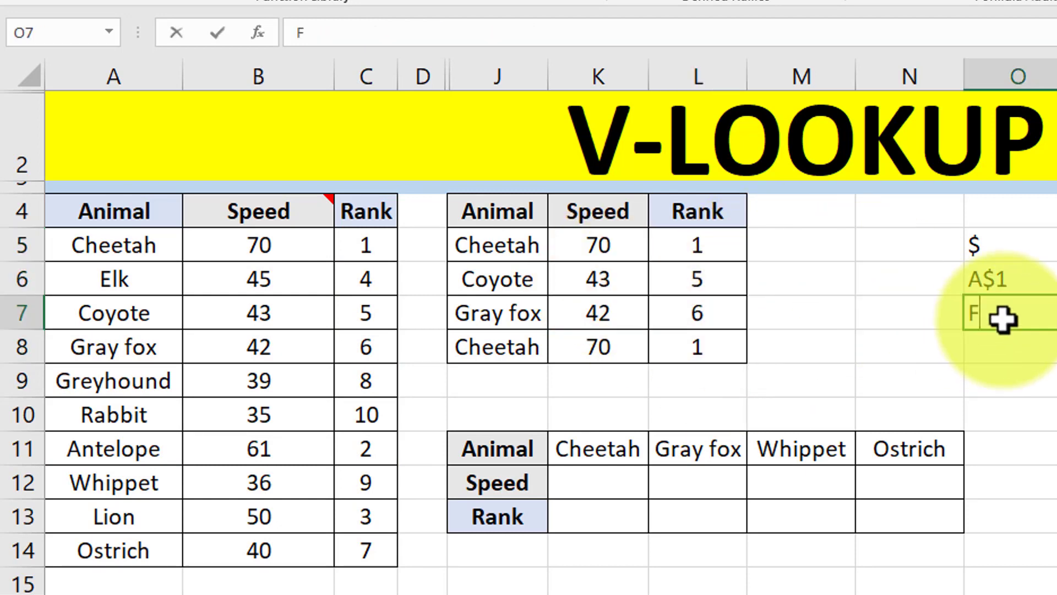
key("Tab")
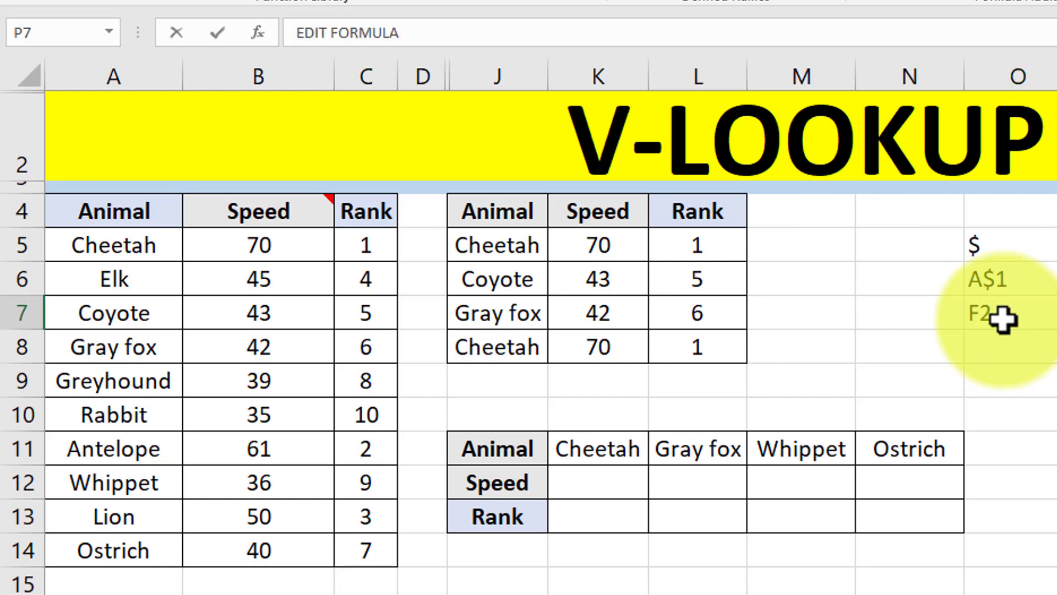
key("Return")
Step: Review the rank formulas in L5 through L8 for their lookup and table array references
key("Left")
key("Left")
key("Left")
key("Left")
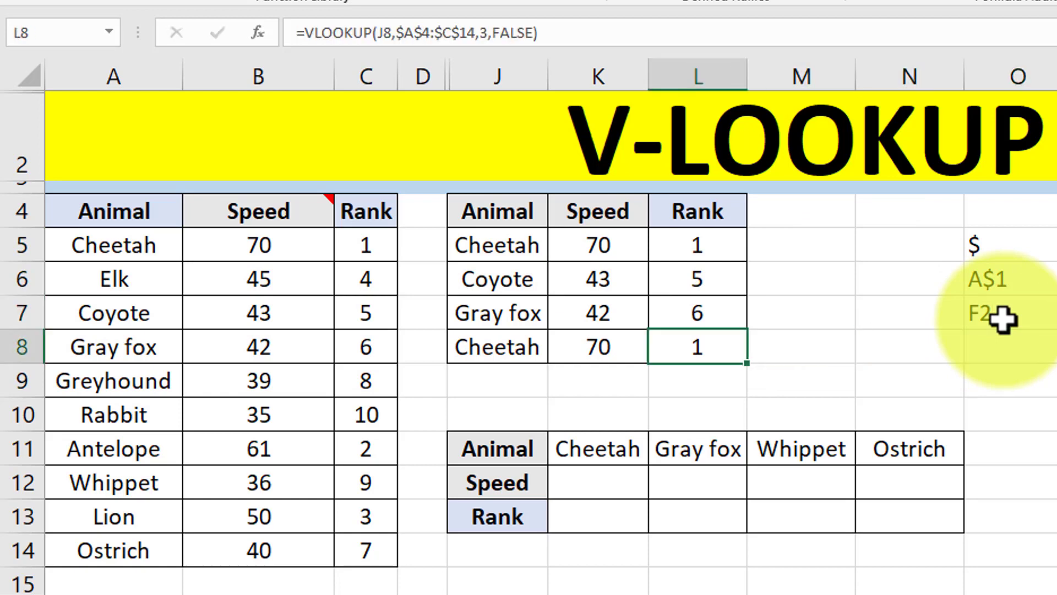
key("Up")
key("Up")
key("Up")
key("Down")
key("Down")
key("Down")
key("Down")
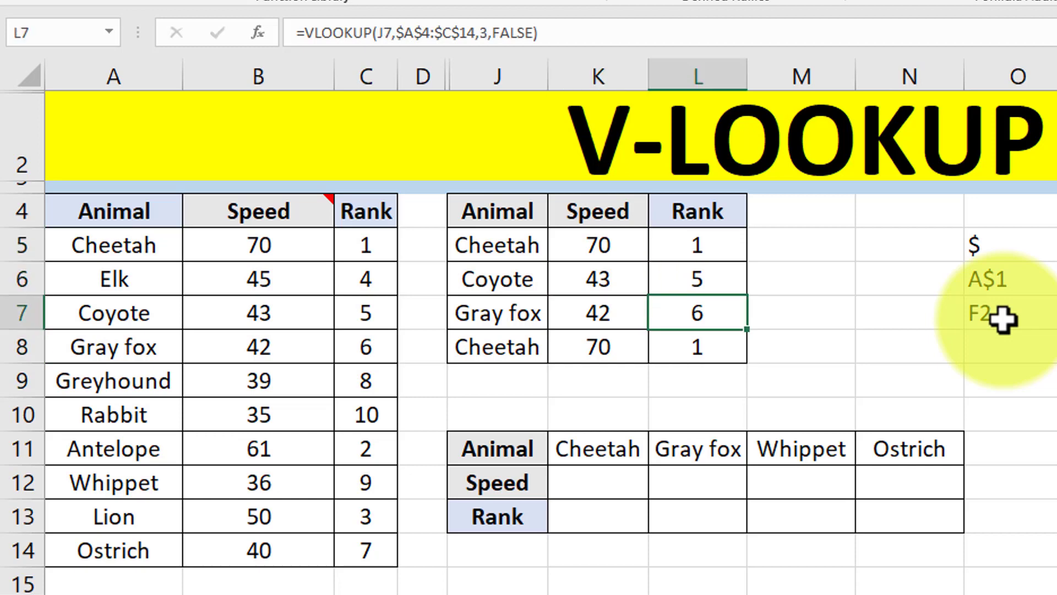
key("Down")
key("Down")
key("Down")
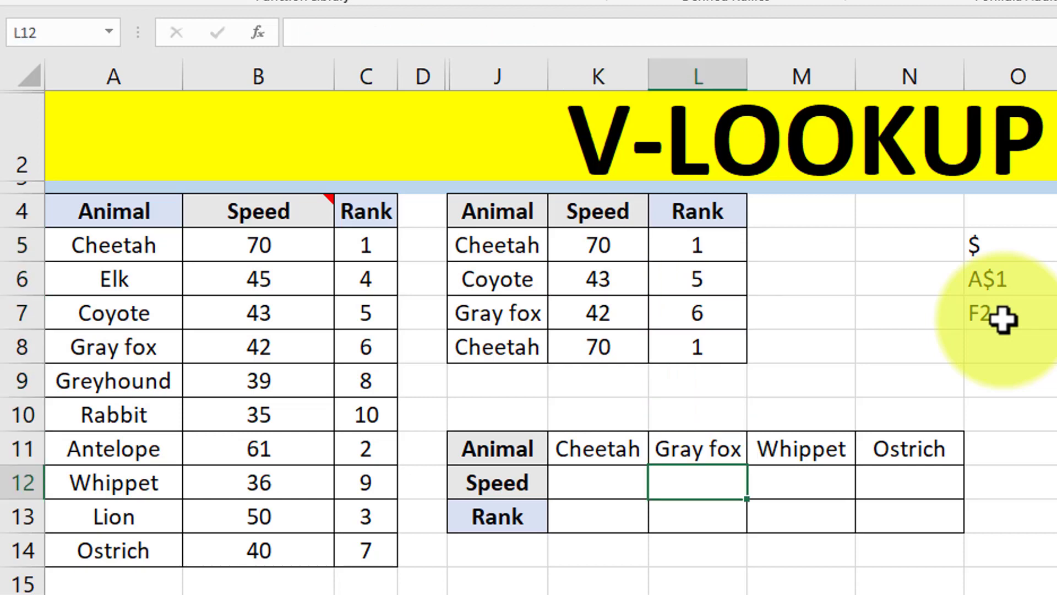
Step: Select the horizontal lookup table J11:N13 to examine its layout
key("Left")
key("Left")
key("Up")
key("shift+Right")
key("shift+Right")
key("shift+Right")
key("shift+Right")
key("shift+Down")
key("shift+Down")
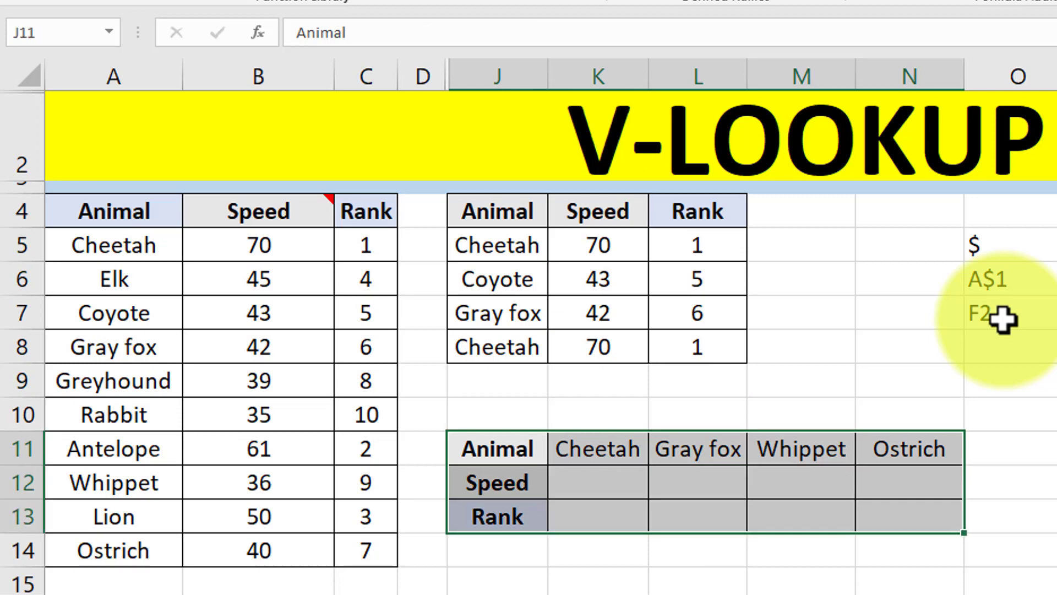
Step: Begin a VLOOKUP formula in K12 with the animal heading in K11 as the lookup value
key("Right")
key("Down")
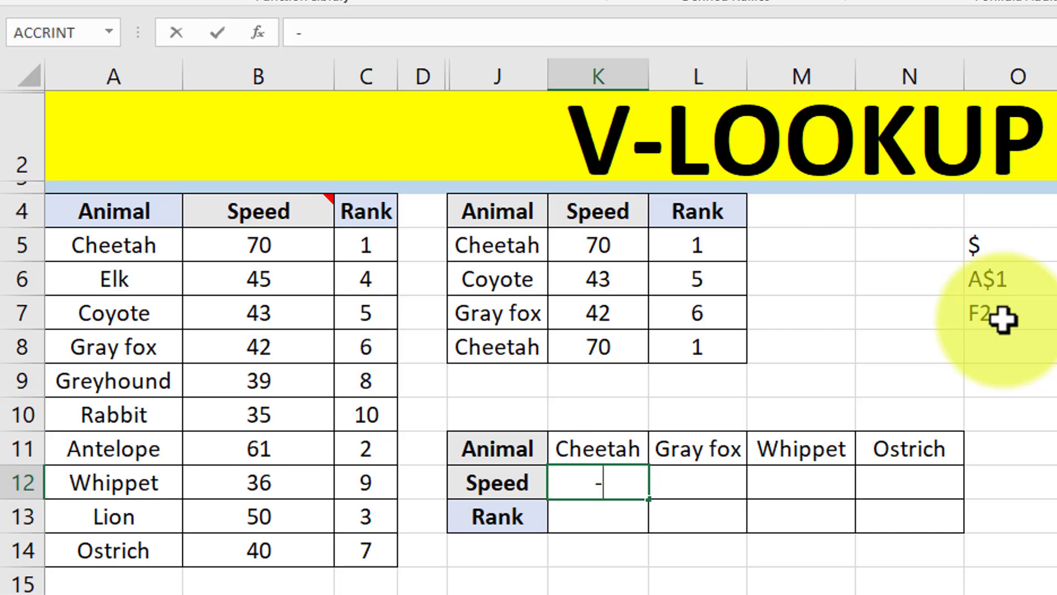
type("=VL")
key("Tab")
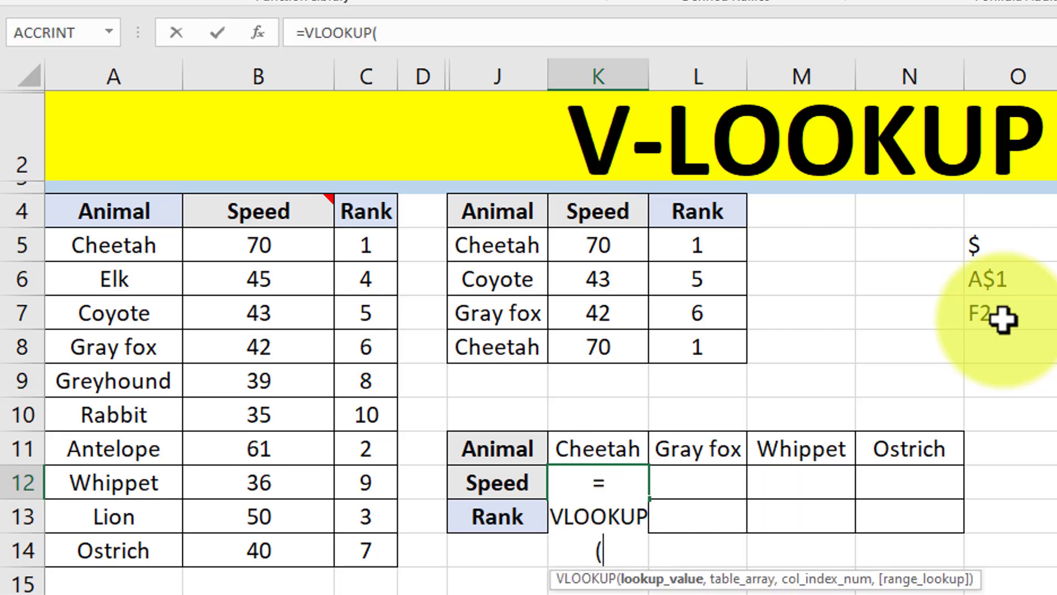
key("Up")
key("Up")
key("Down")
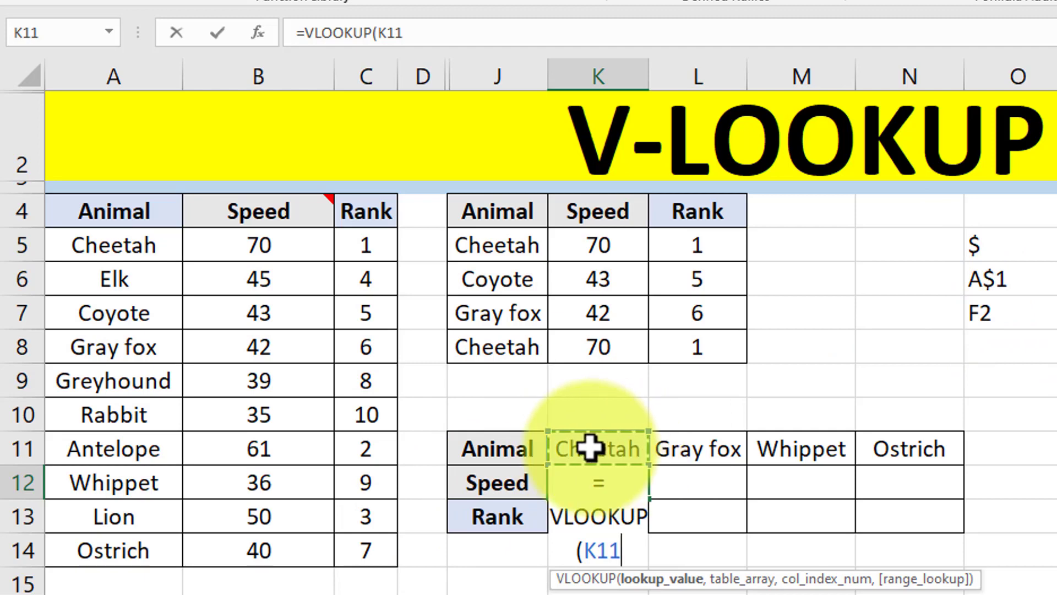
type(",")
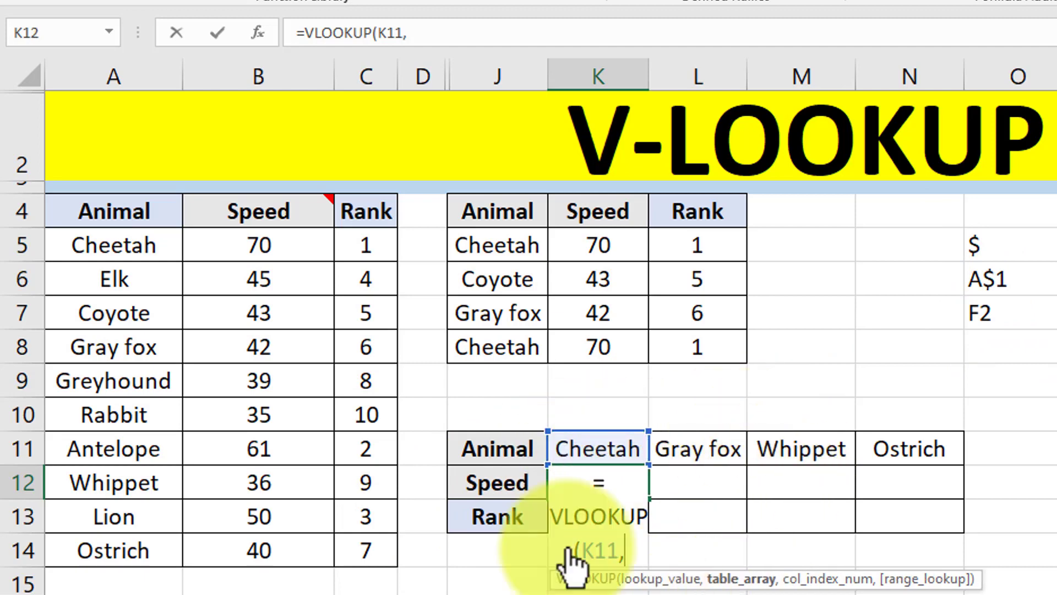
Step: Complete the K12 formula with table array A4:C14, column index 2 and 0 for an exact match
left_click_drag(86, 210, 363, 551)
type(",2,")
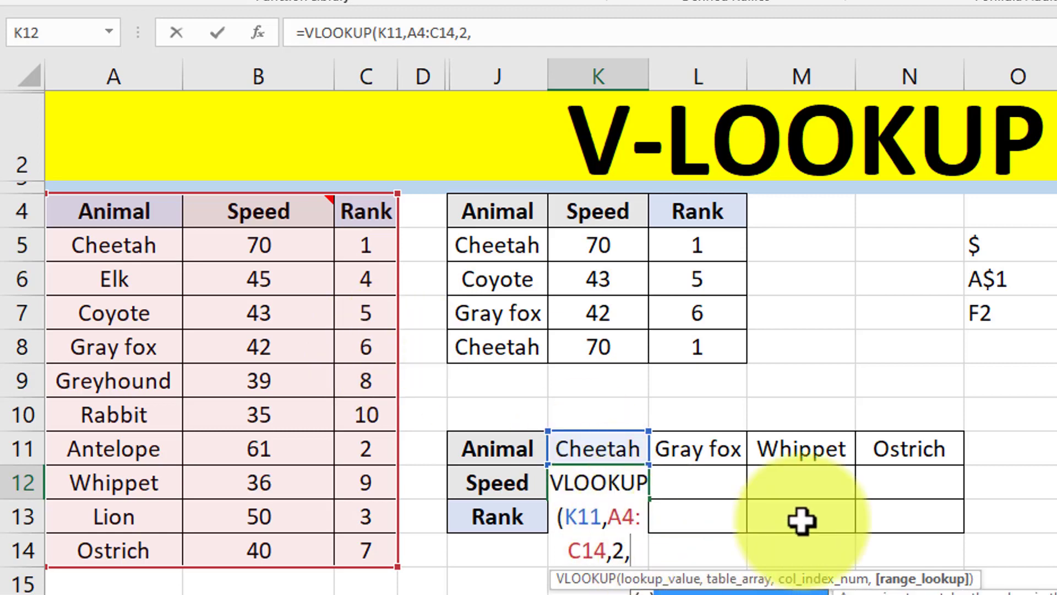
type("0")
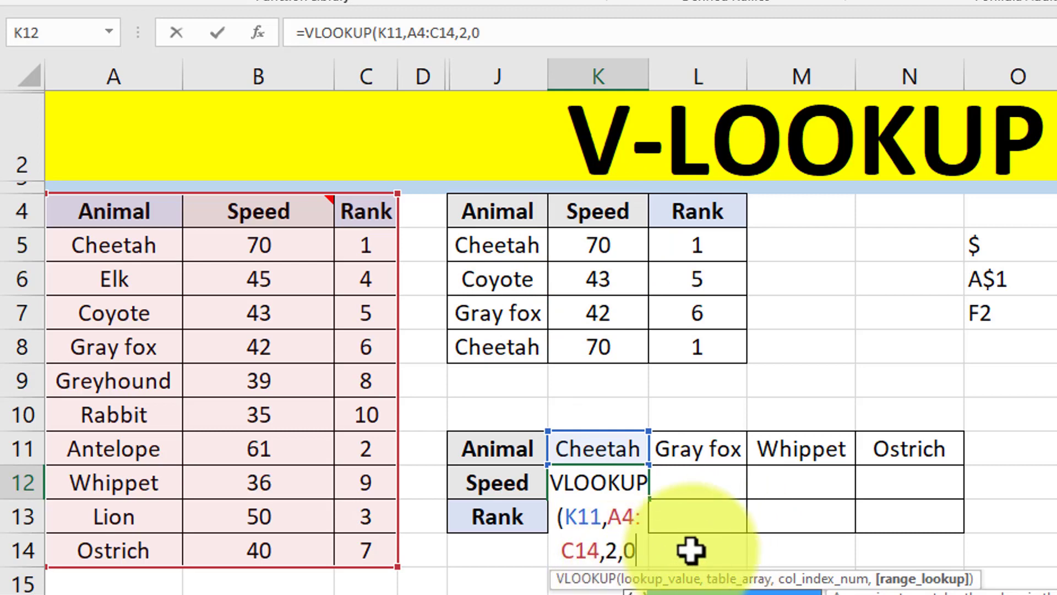
type(")")
key("Return")
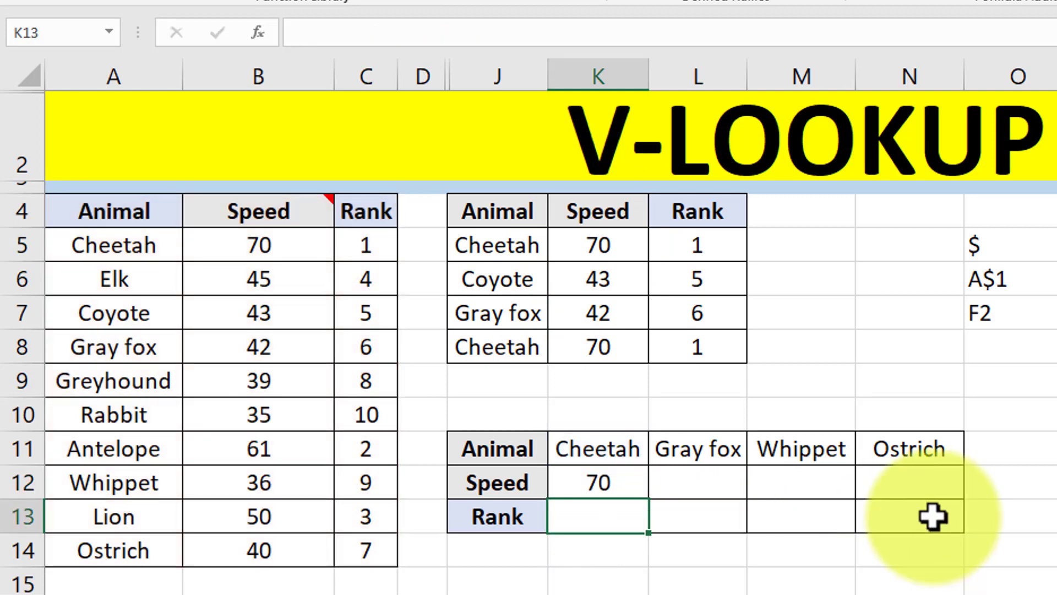
Step: Fill the K12 speed formula across through N12 and examine the table array reference in L12
left_click(641, 489)
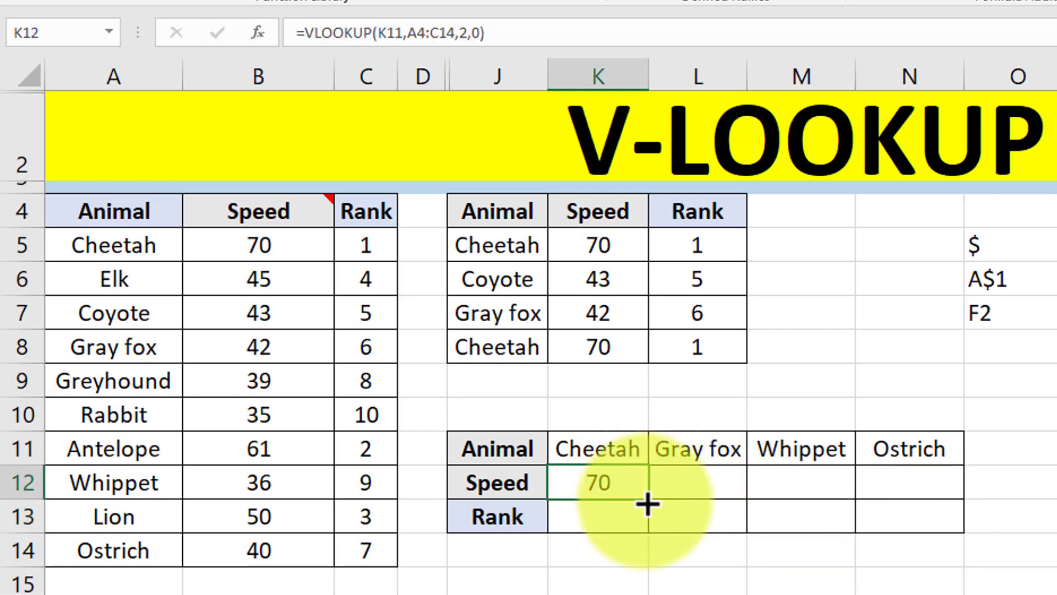
left_click_drag(647, 502, 946, 515)
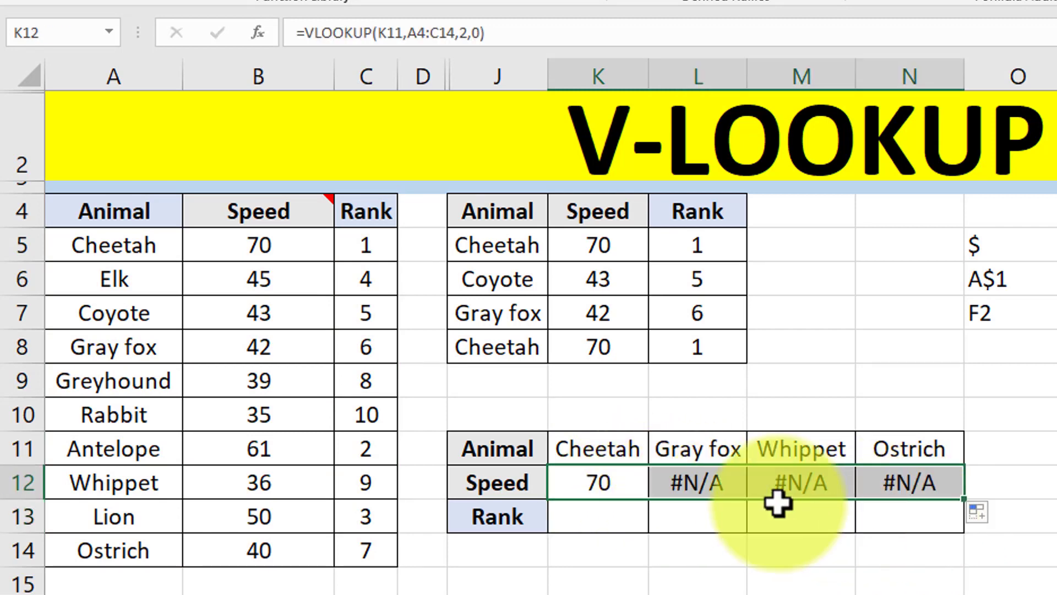
left_click(708, 489)
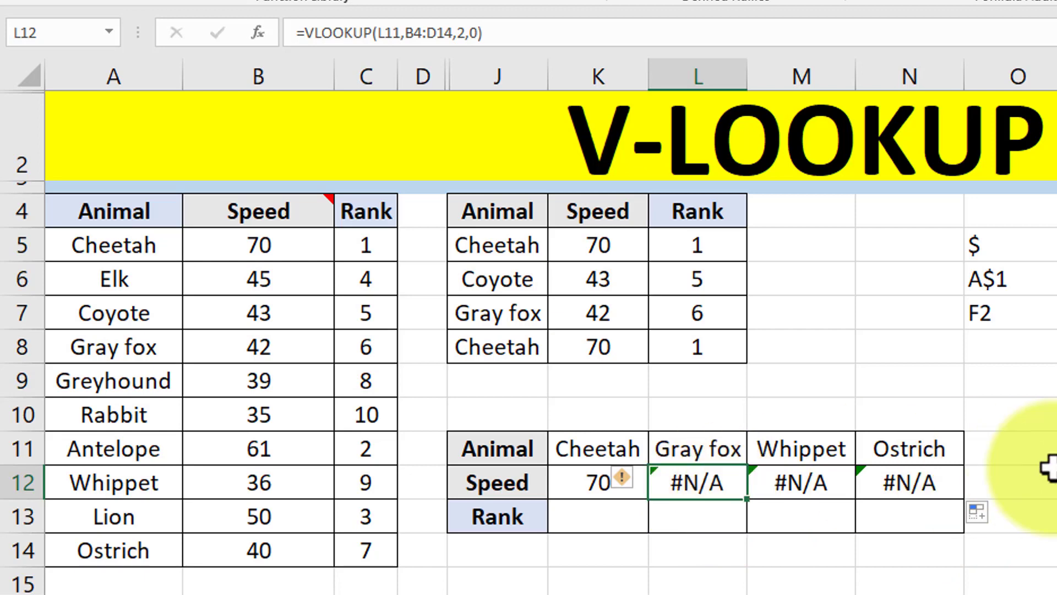
key("F2")
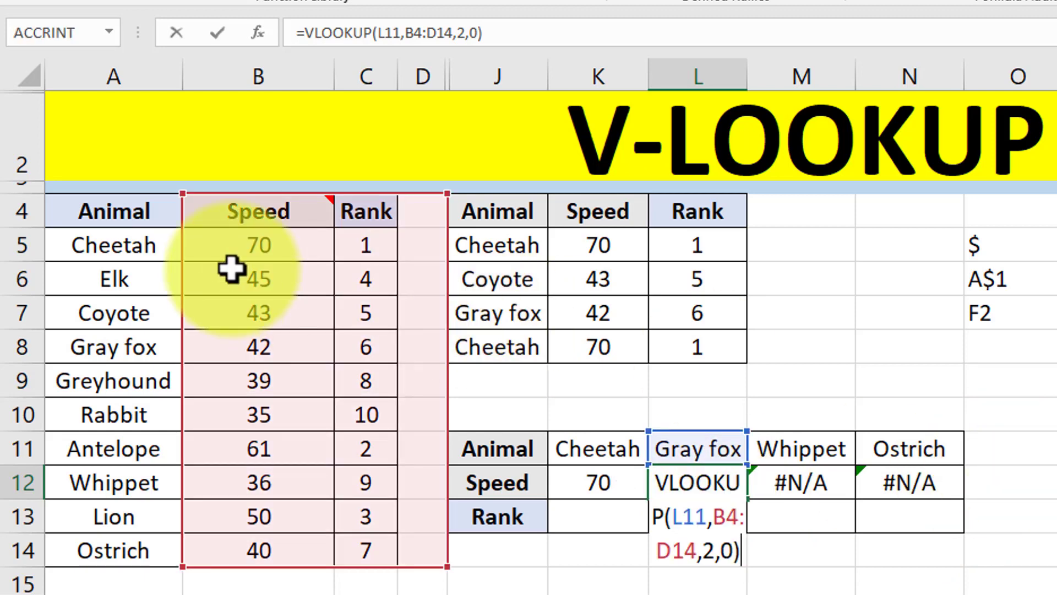
key("Escape")
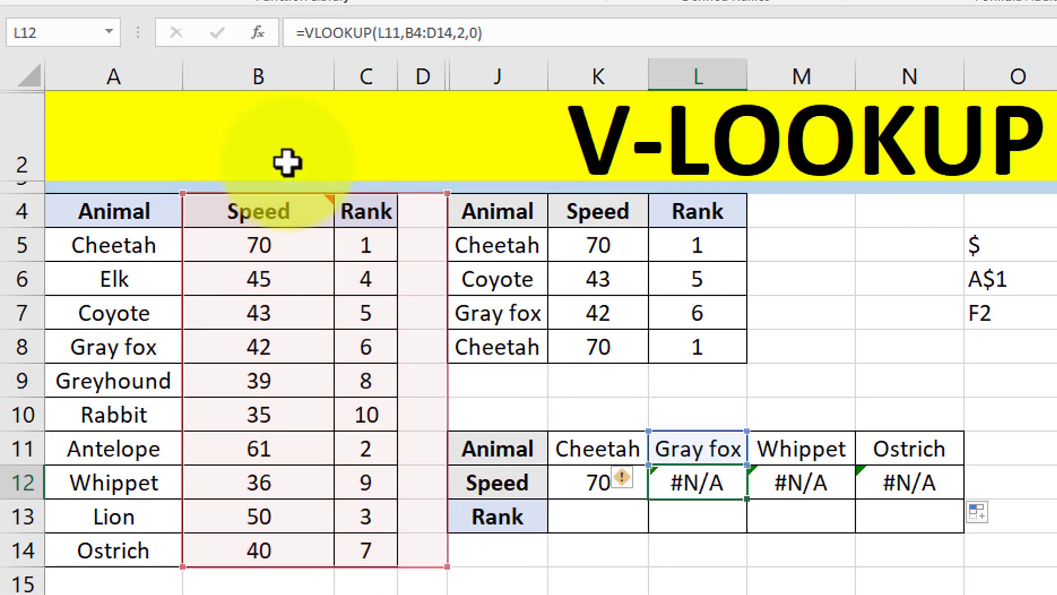
Step: Examine which columns the table array reference covers in the M12 speed formula
left_click(789, 484)
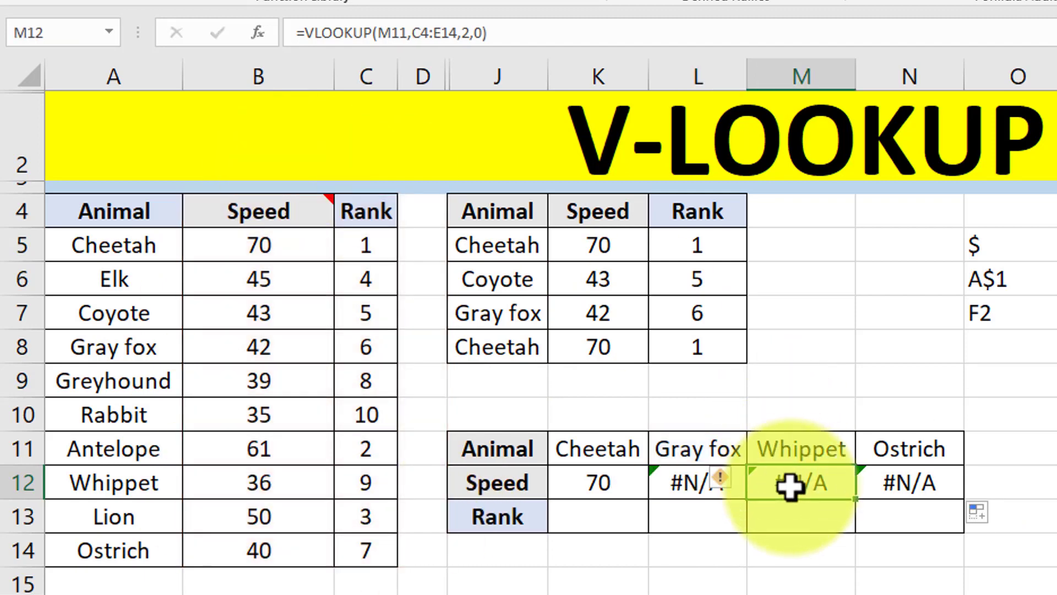
key("F2")
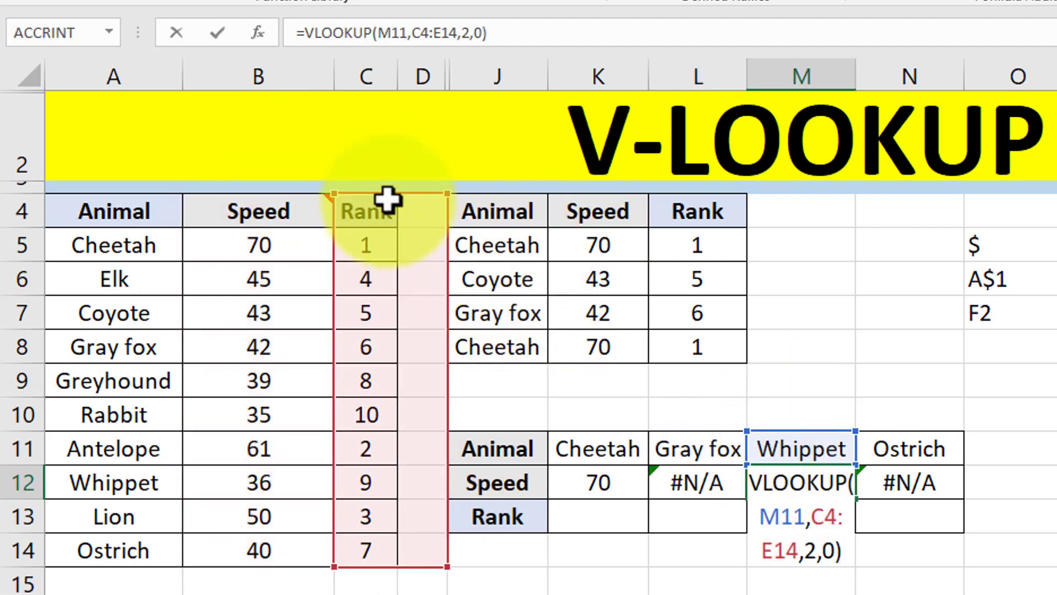
key("Escape")
Step: Make the table array in the K12 formula absolute as $A$4:$C$14 and refill the formula across through N12
left_click(595, 483)
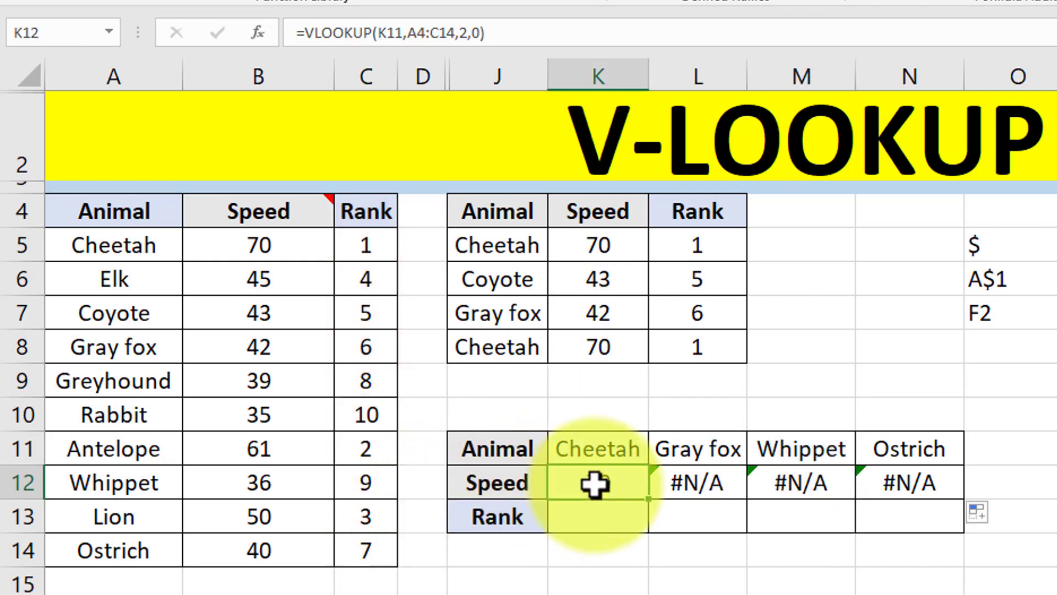
key("F2")
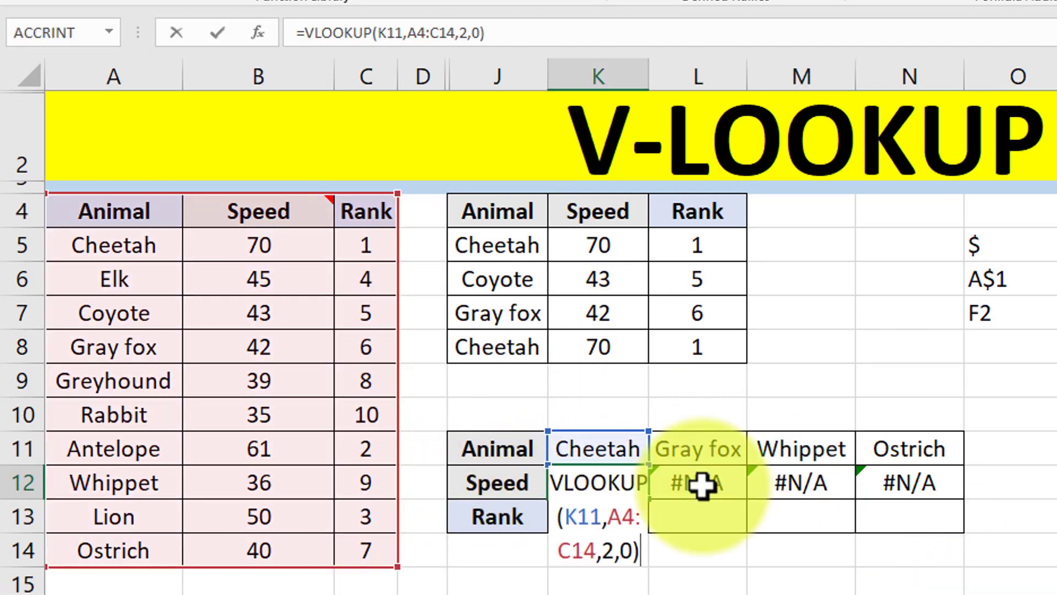
left_click_drag(610, 516, 598, 550)
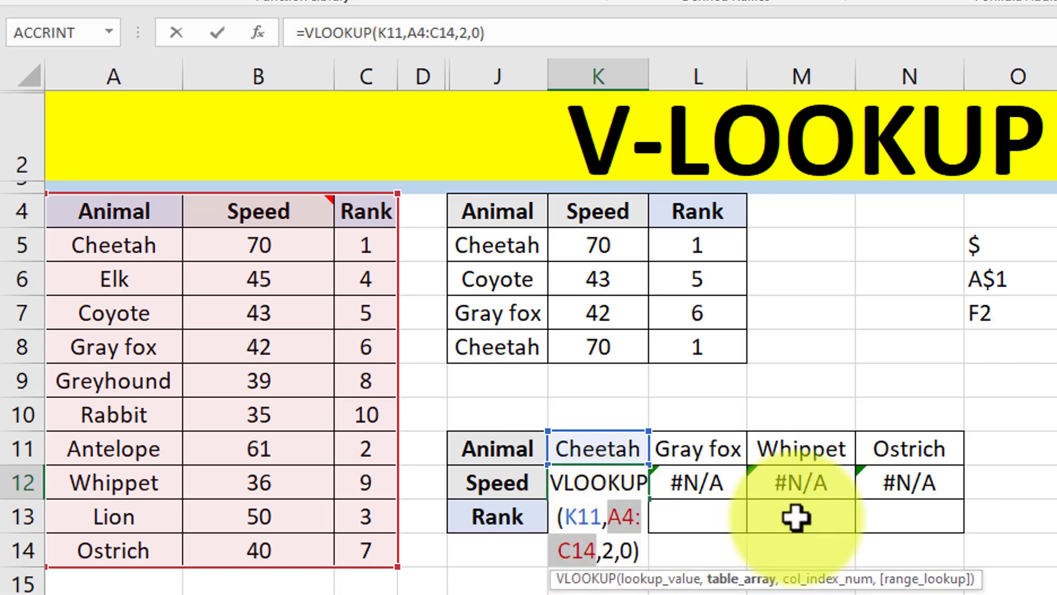
key("F4")
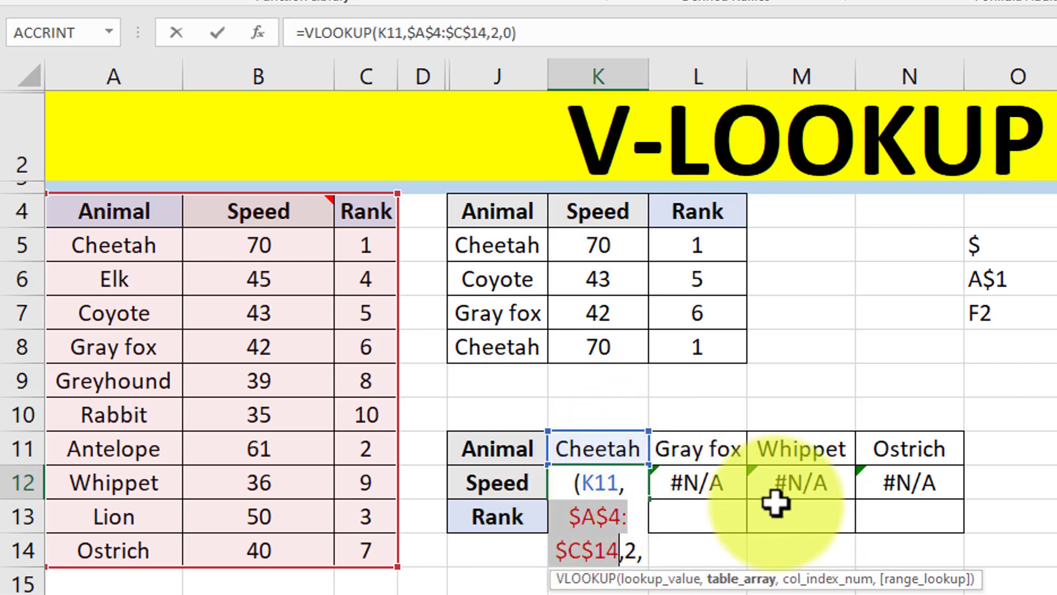
key("Return")
left_click(625, 479)
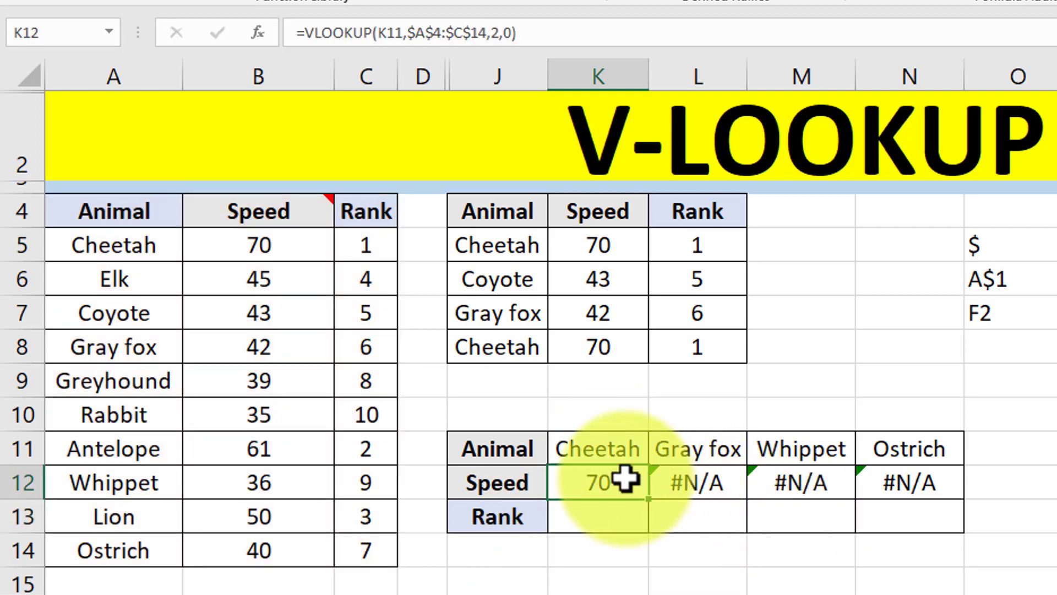
left_click_drag(649, 499, 939, 497)
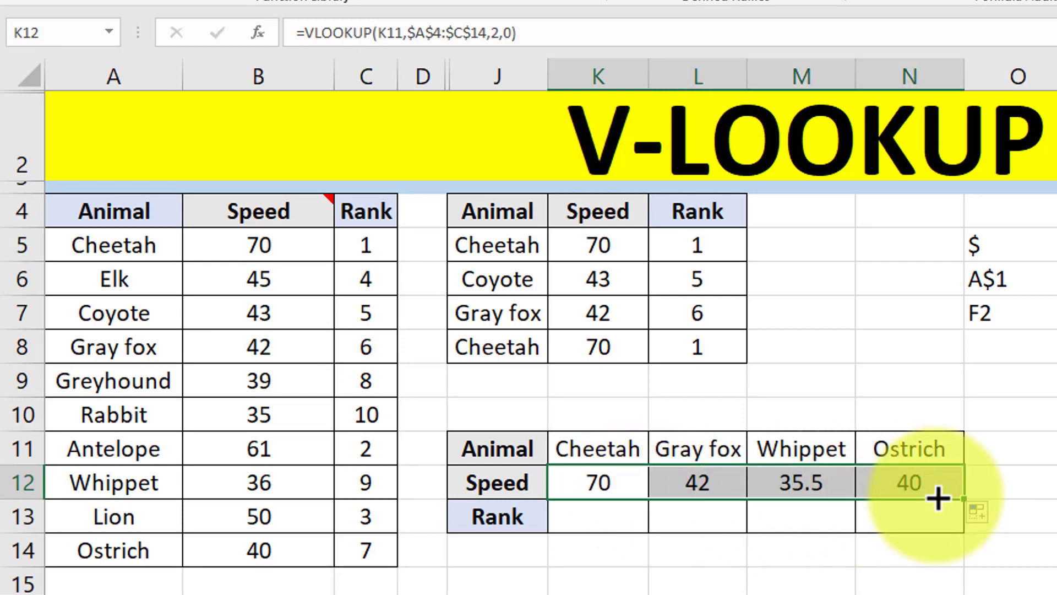
Step: Add a shortcut note with F4 in O8 and the description CHANGE REFERENCE TYPE in P8
left_click(1011, 346)
type("F2")
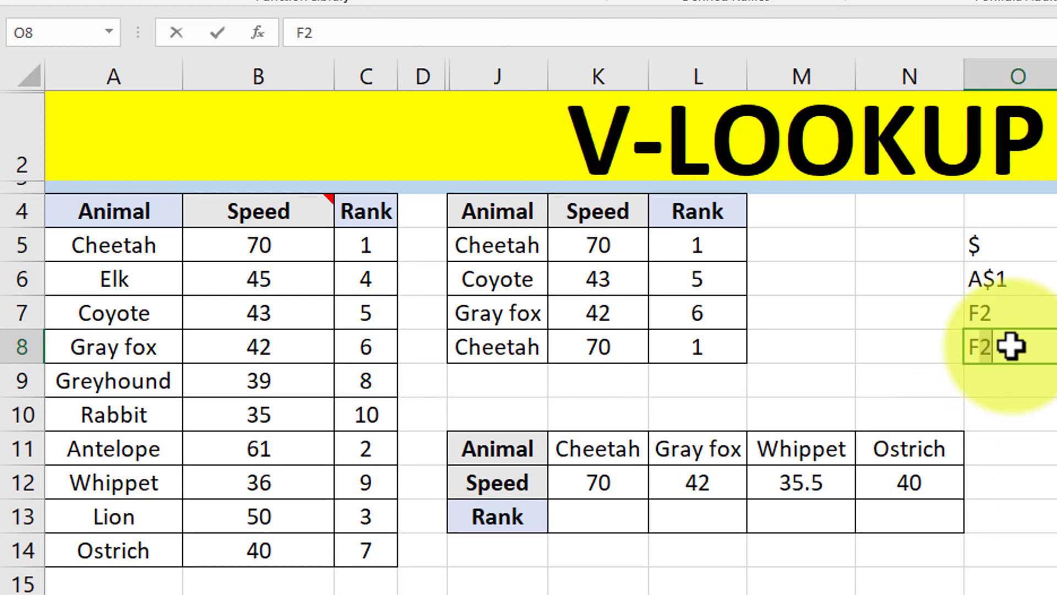
key("BackSpace")
type("4")
key("Return")
key("Right")
key("Up")
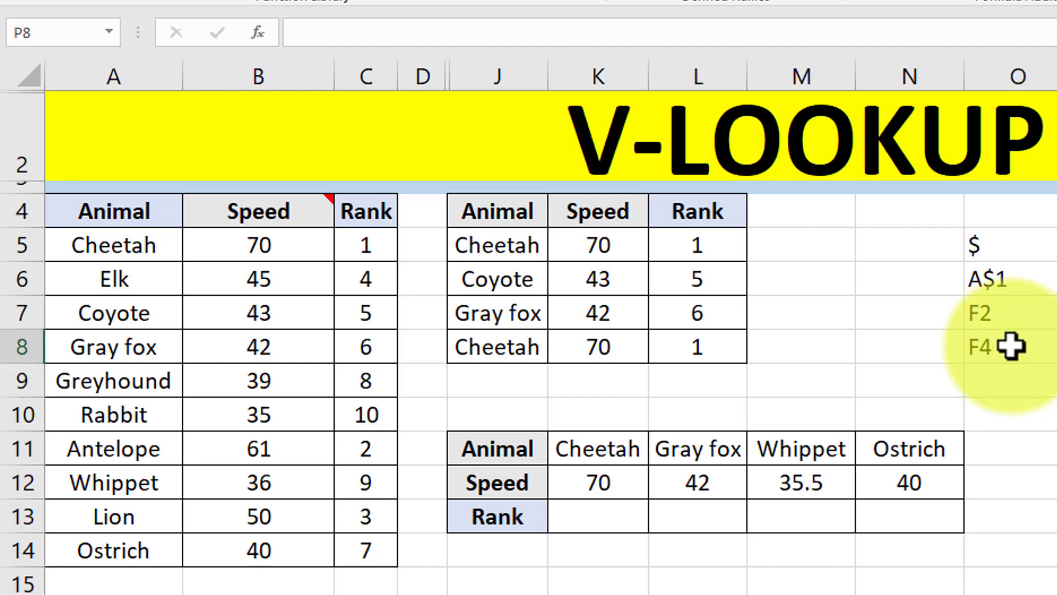
type("CHANGE RE")
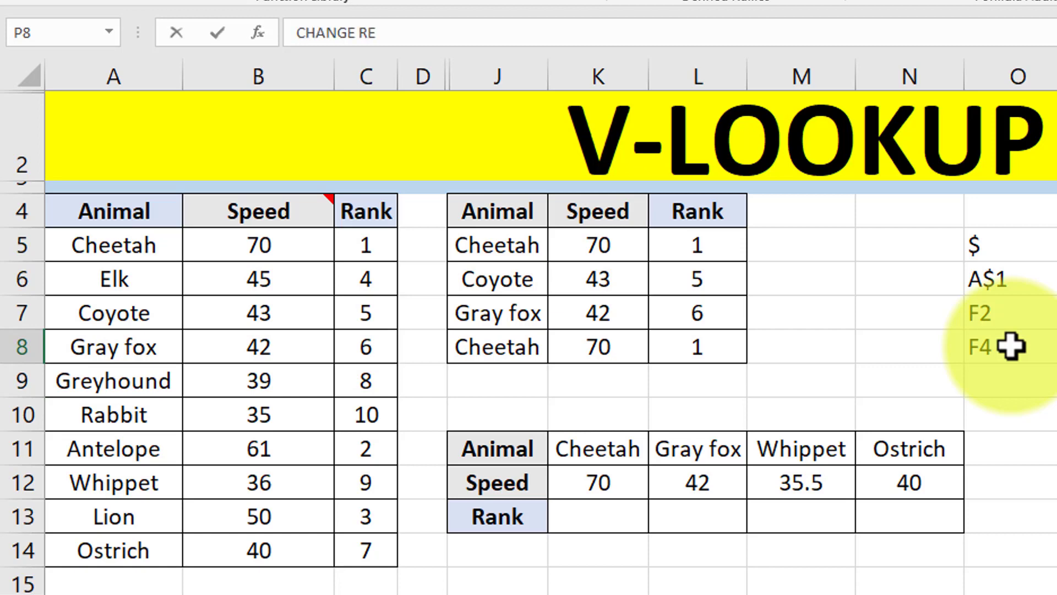
type("FERENCE TYPE")
key("Return")
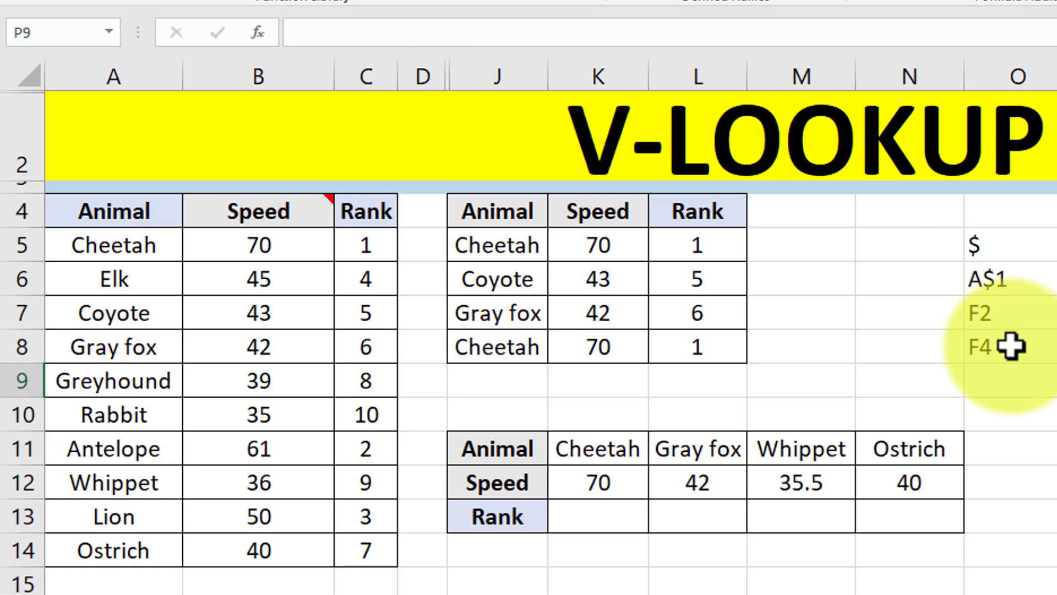
Step: Copy the full VLOOKUP formula text from K12 into K13, keeping K11 as the lookup value
key("Up")
key("Left")
key("Left")
key("Left")
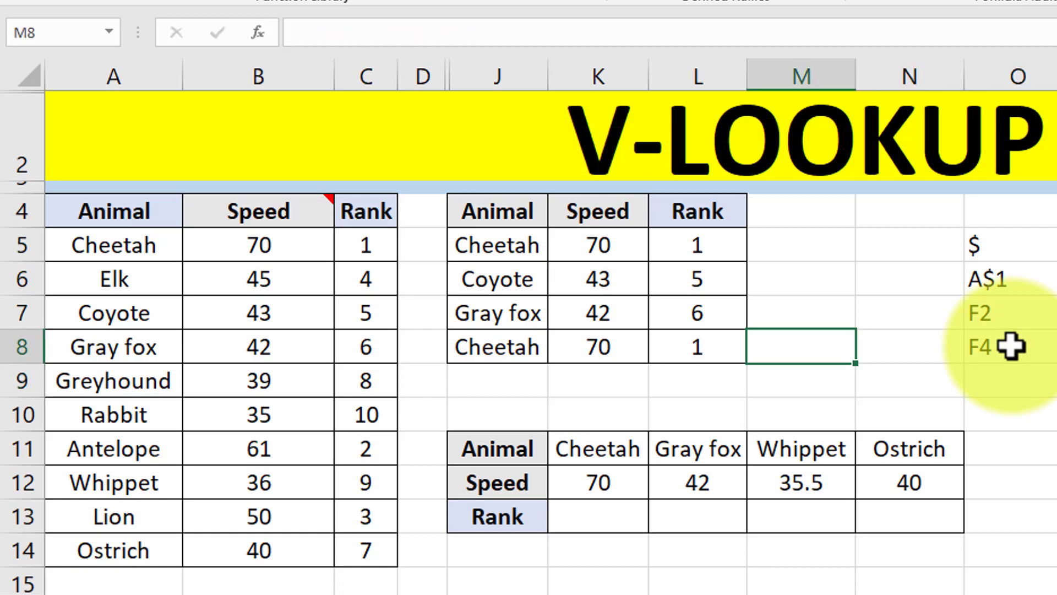
key("Left")
key("Down")
key("Down")
key("Down")
key("Down")
key("Down")
key("Left")
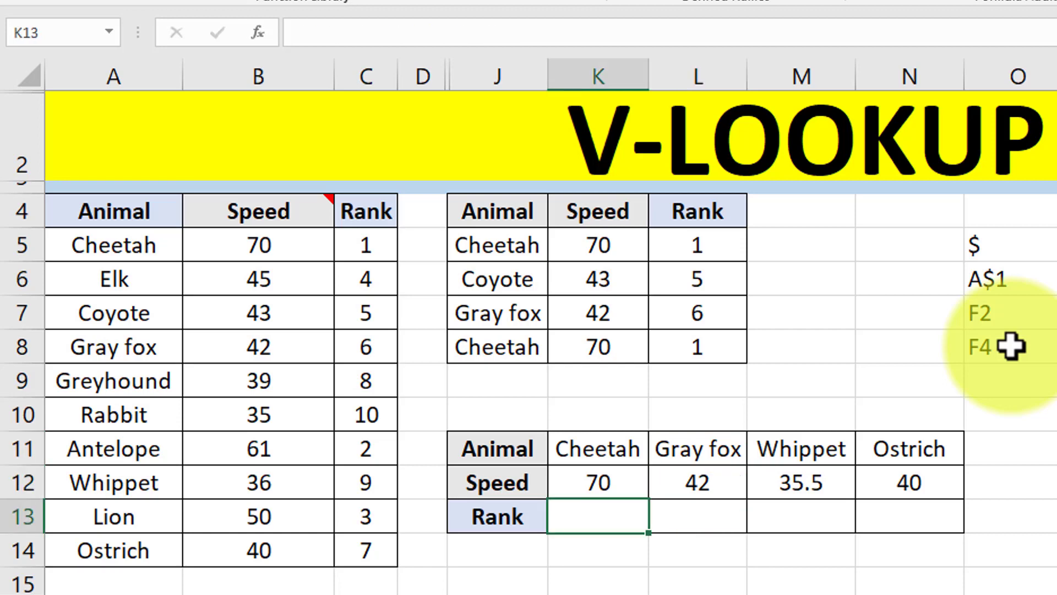
key("Up")
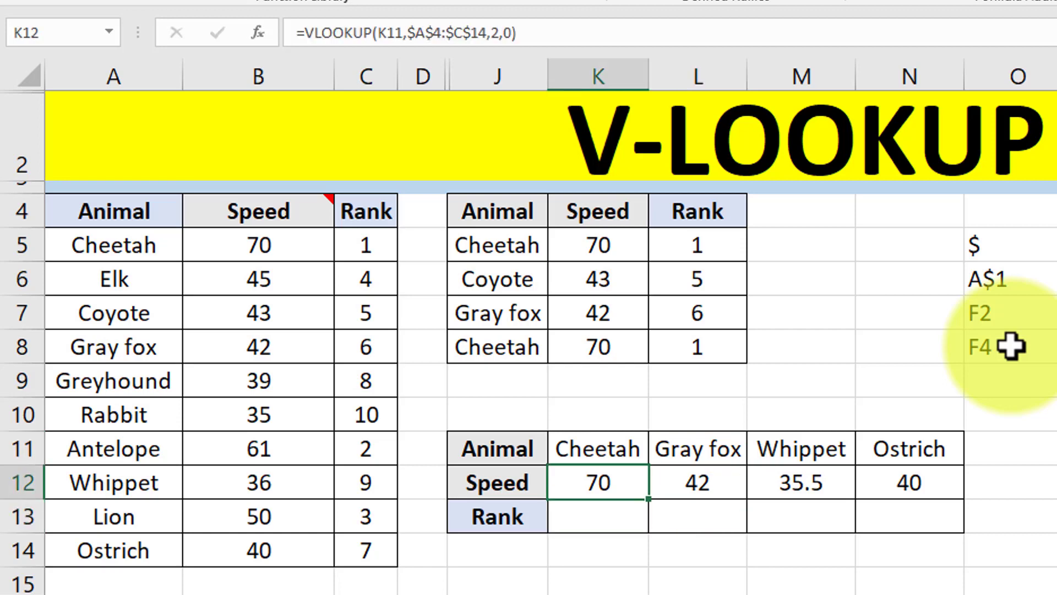
left_click_drag(517, 33, 233, 8)
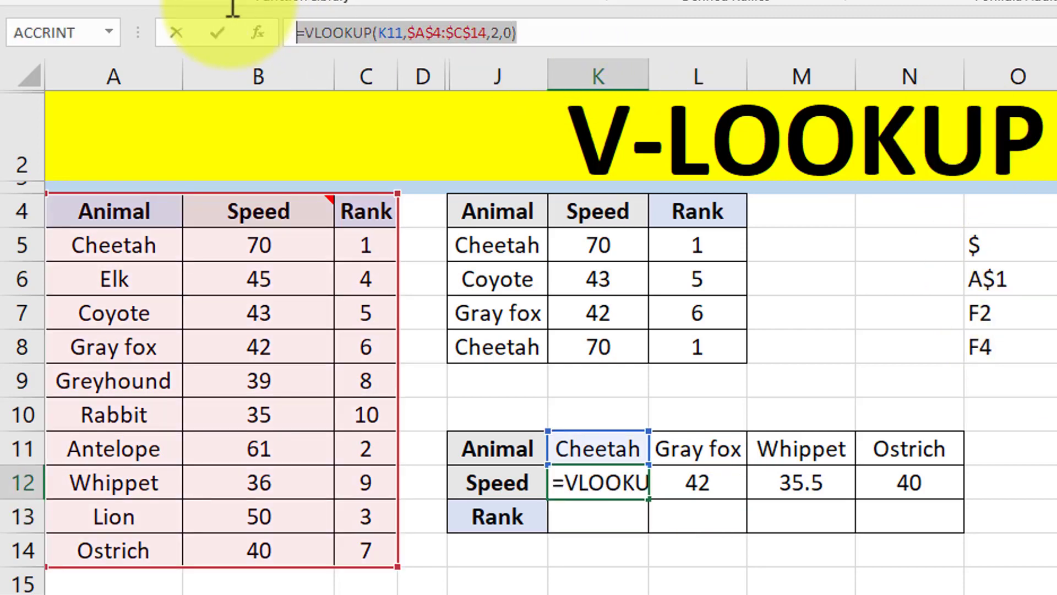
key("ctrl+c")
key("Escape")
key("Down")
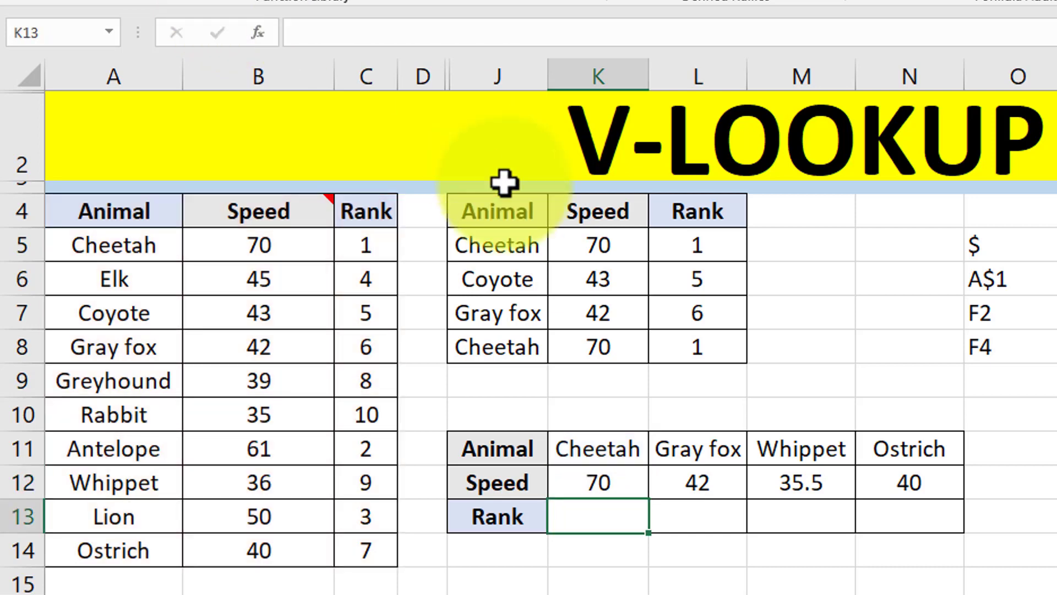
key("ctrl+v")
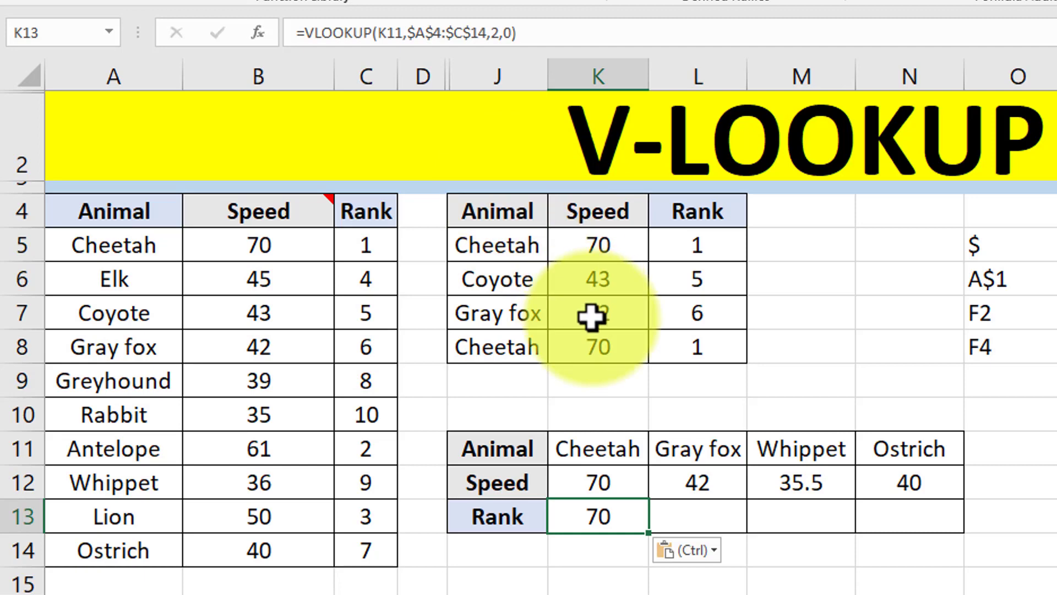
Step: Set the column index number in the K13 formula to 3 to return the rank
key("F2")
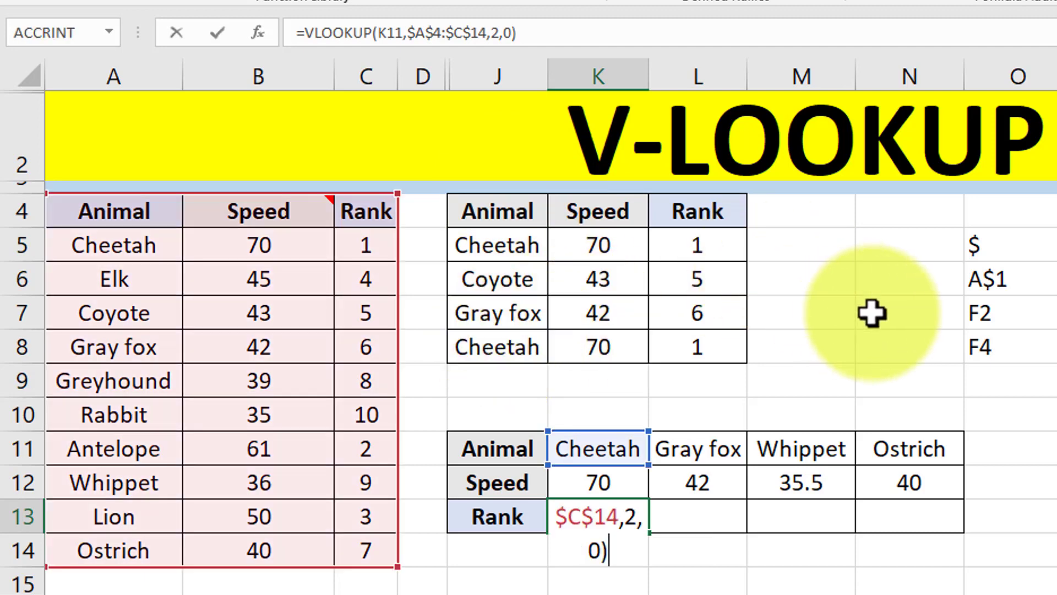
left_click(632, 518)
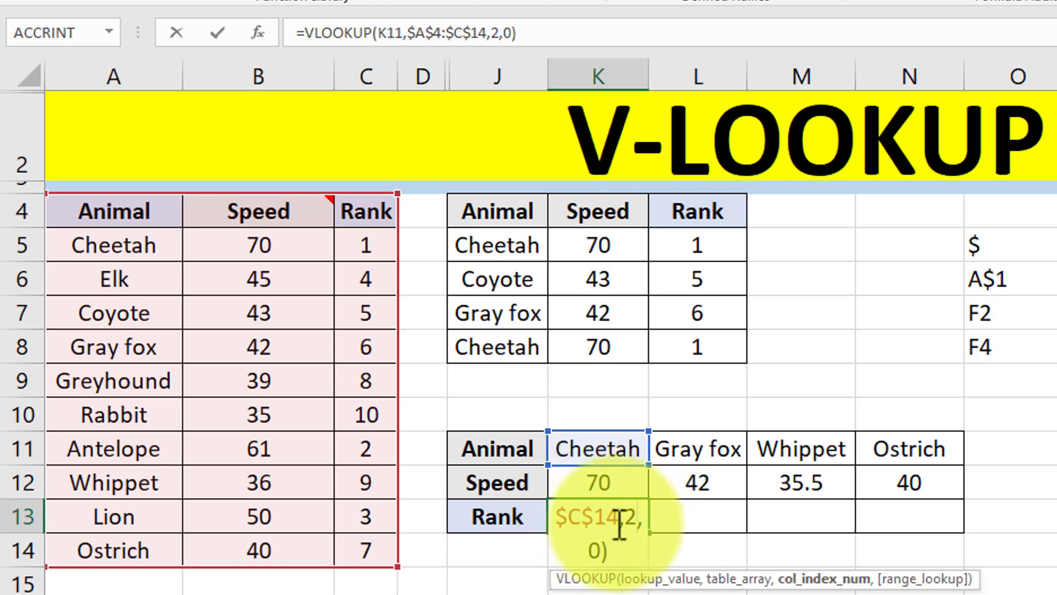
key("BackSpace")
type("3")
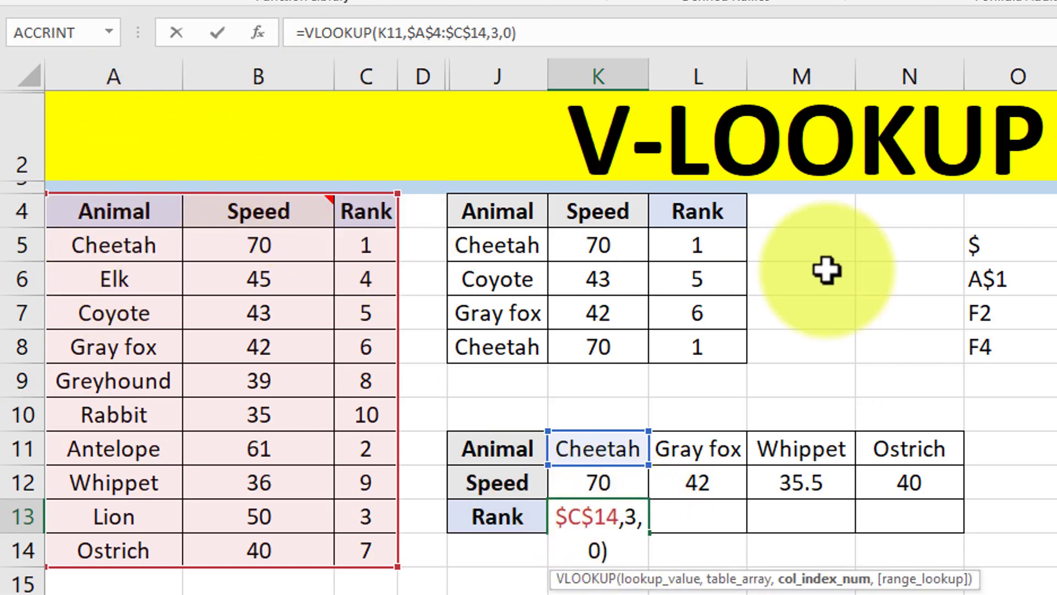
key("Return")
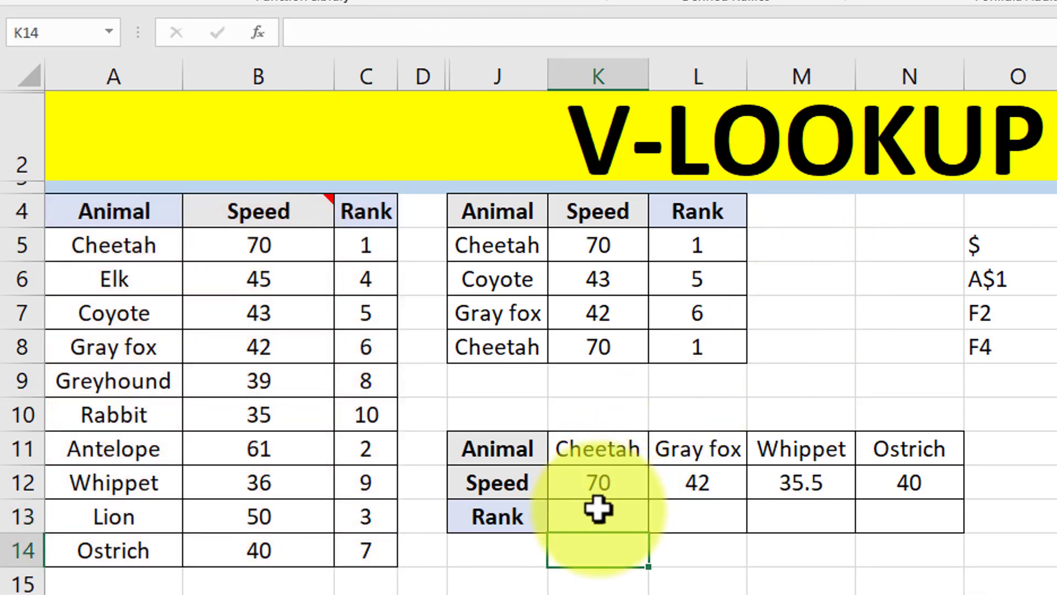
Step: Fill the K13 rank formula across through N13
left_click(636, 522)
left_click_drag(654, 531, 934, 551)
left_click(859, 309)
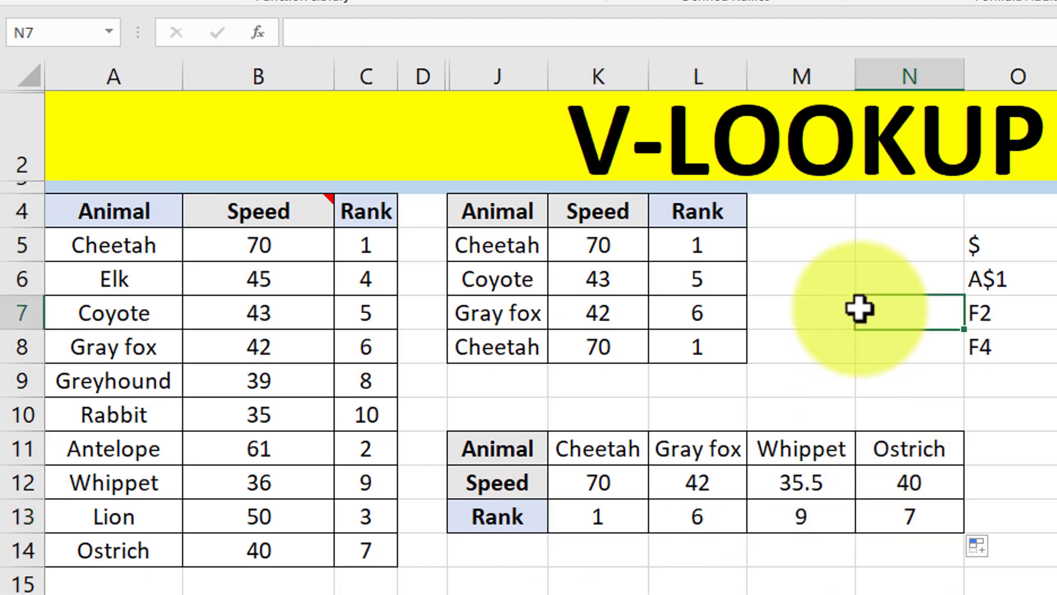